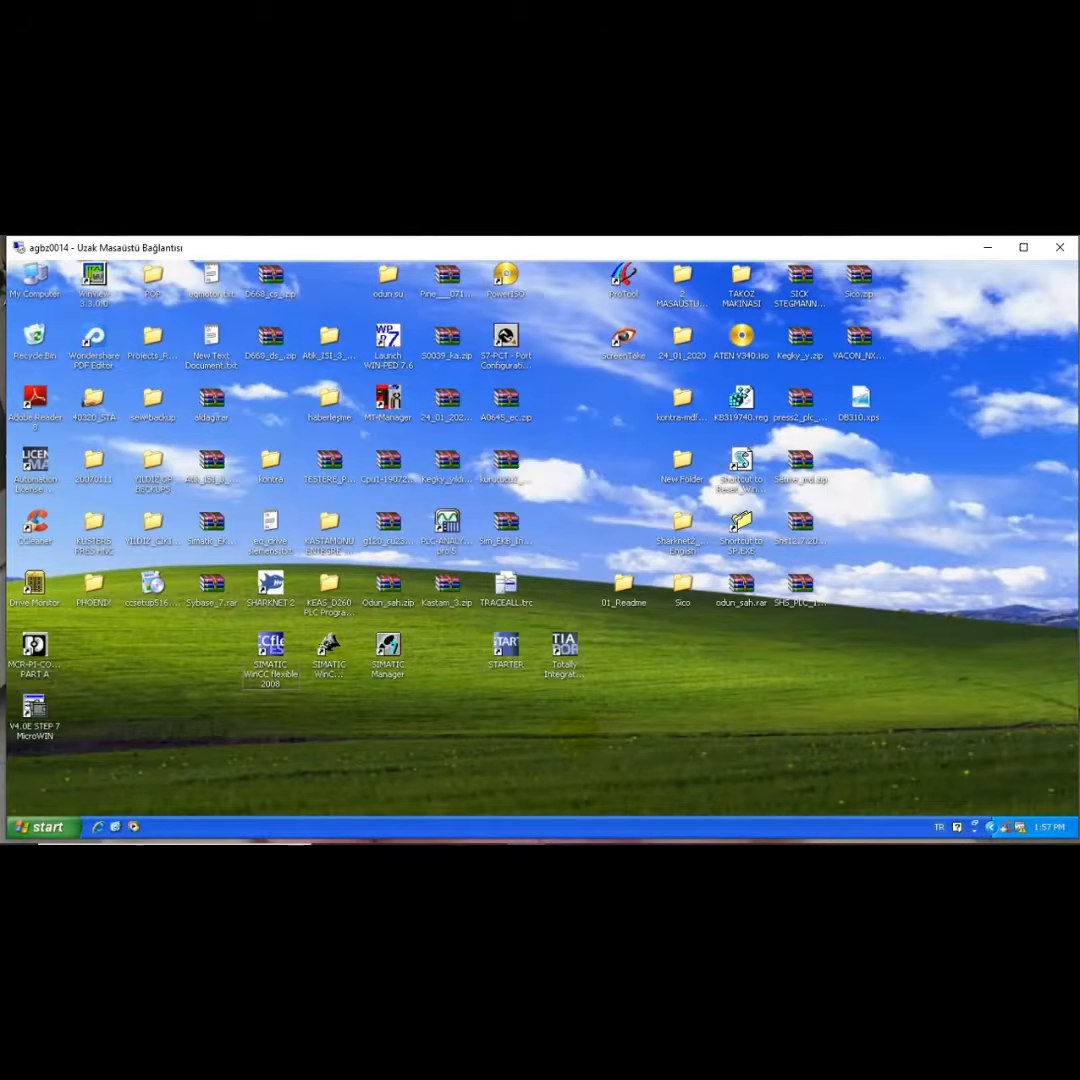
Step: Launch SIMATIC Manager from the remote desktop
{"action": "left_click", "coordinate": [388, 648]}
{"action": "double_click", "coordinate": [392, 647]}
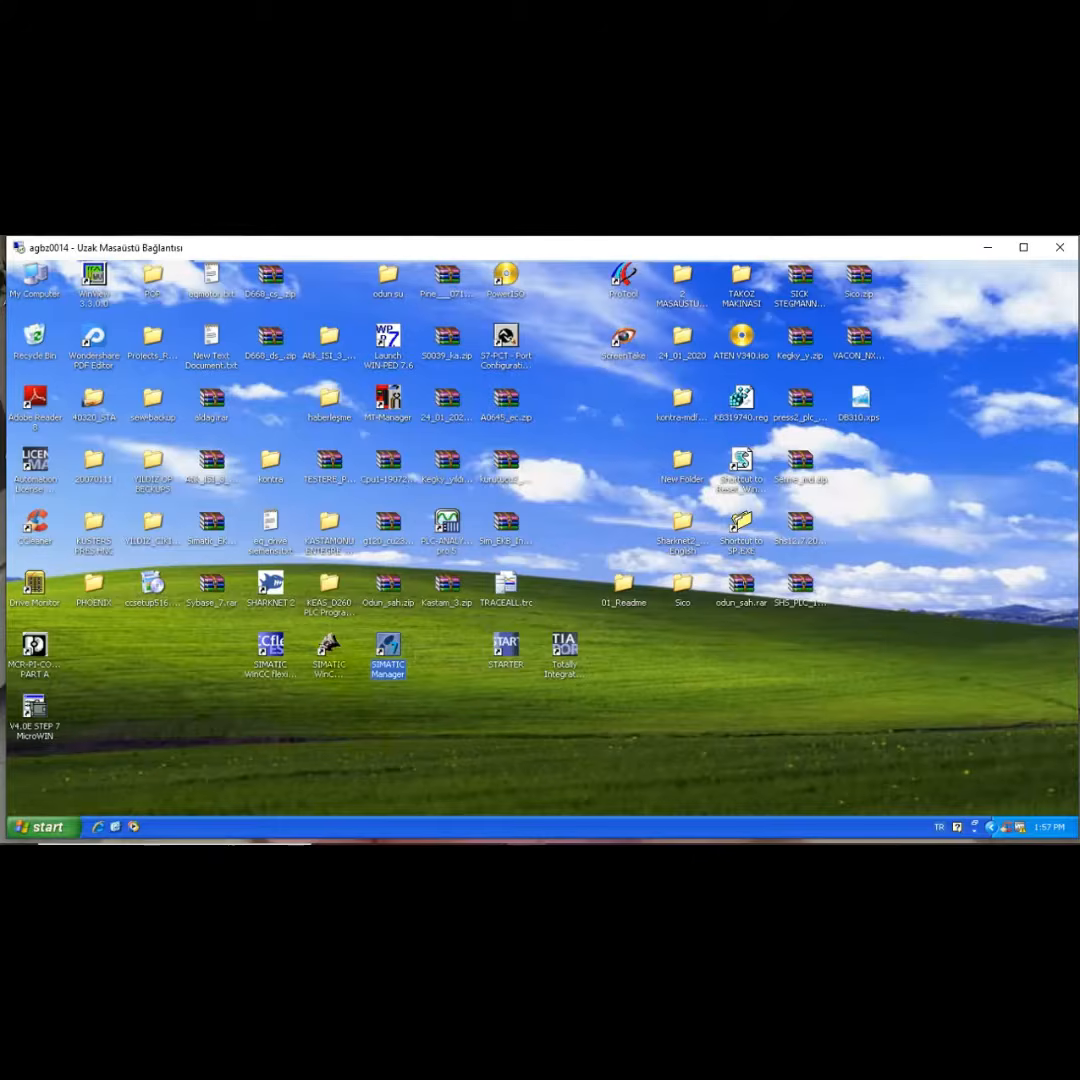
{"action": "left_click", "coordinate": [331, 645]}
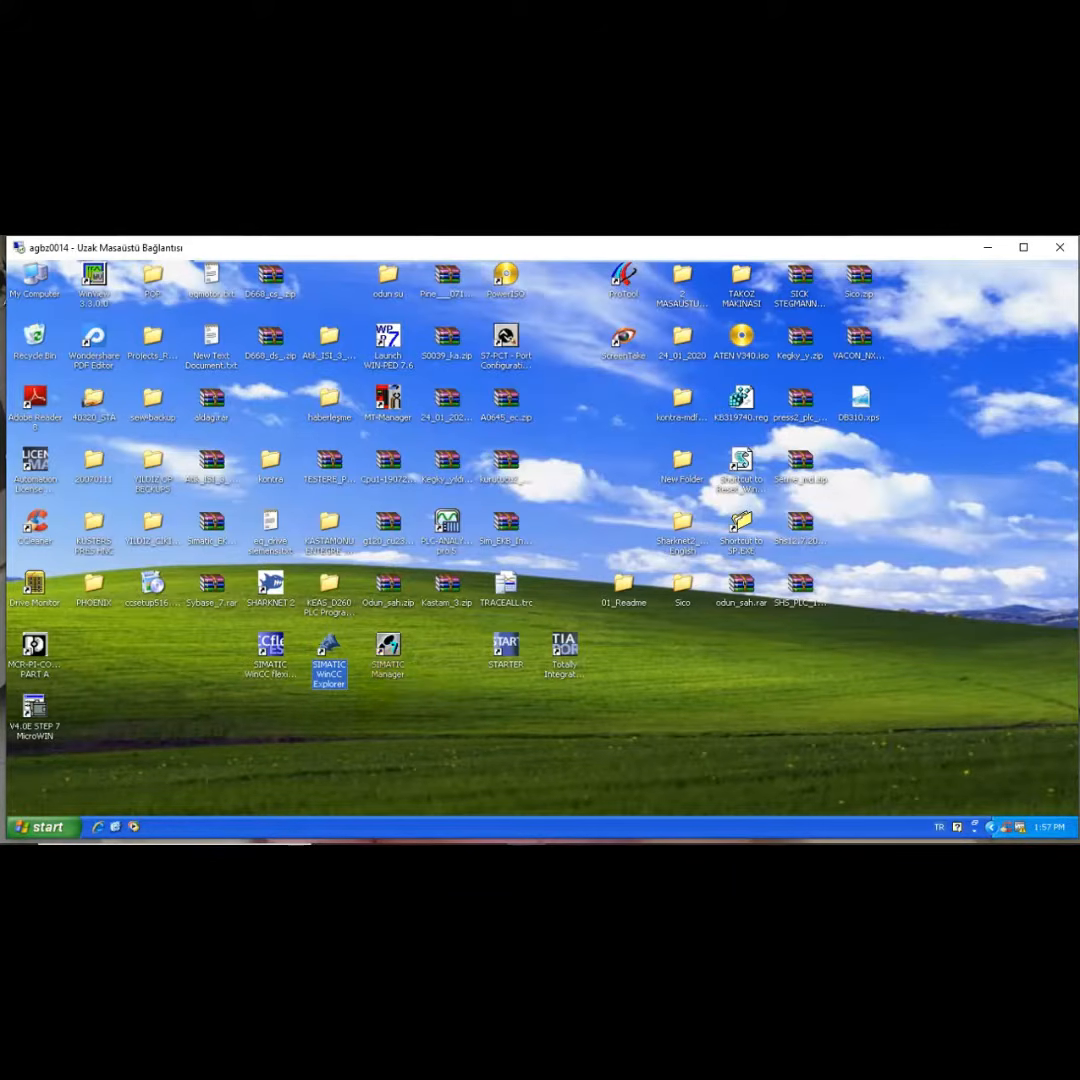
{"action": "left_click", "coordinate": [375, 708]}
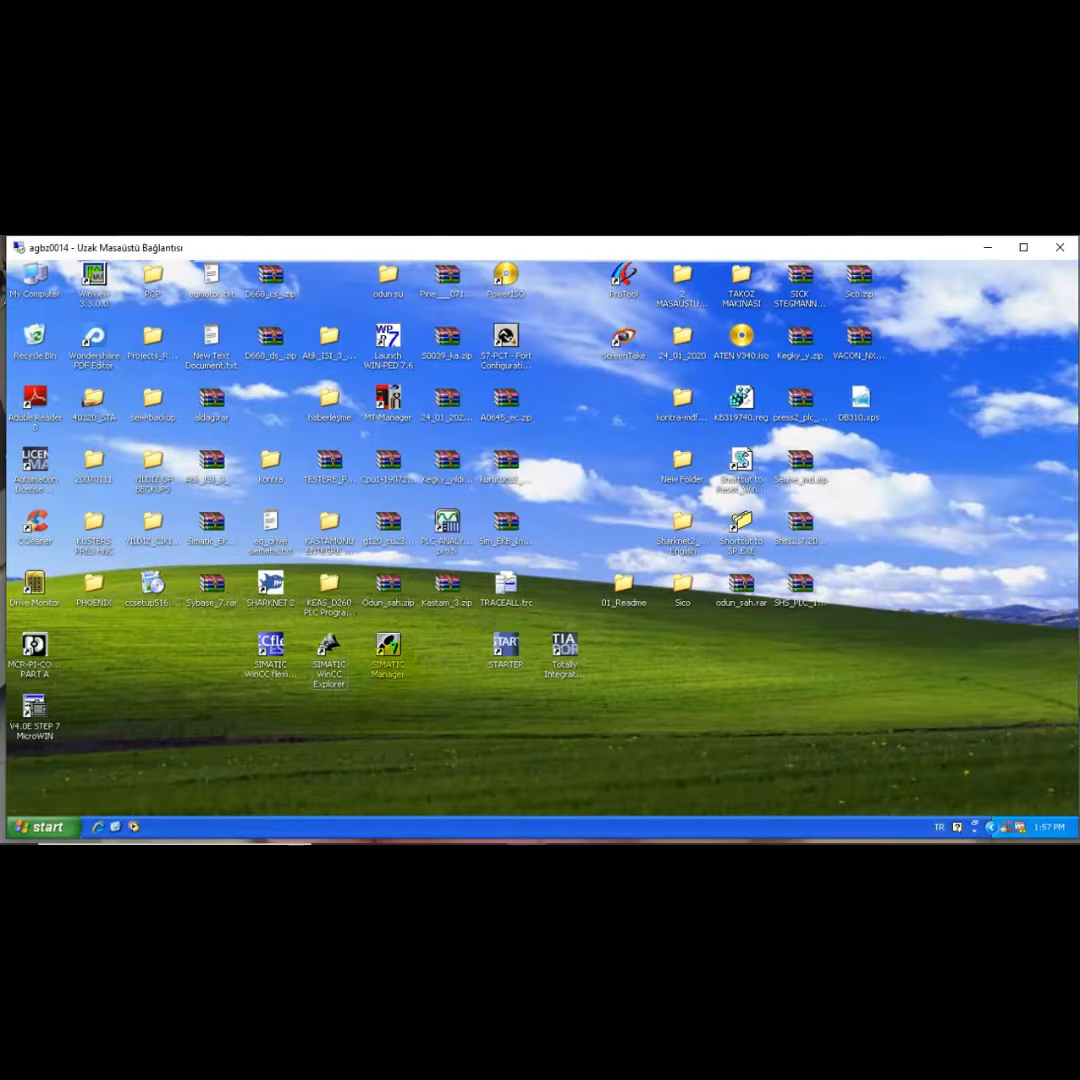
{"action": "left_click", "coordinate": [388, 645]}
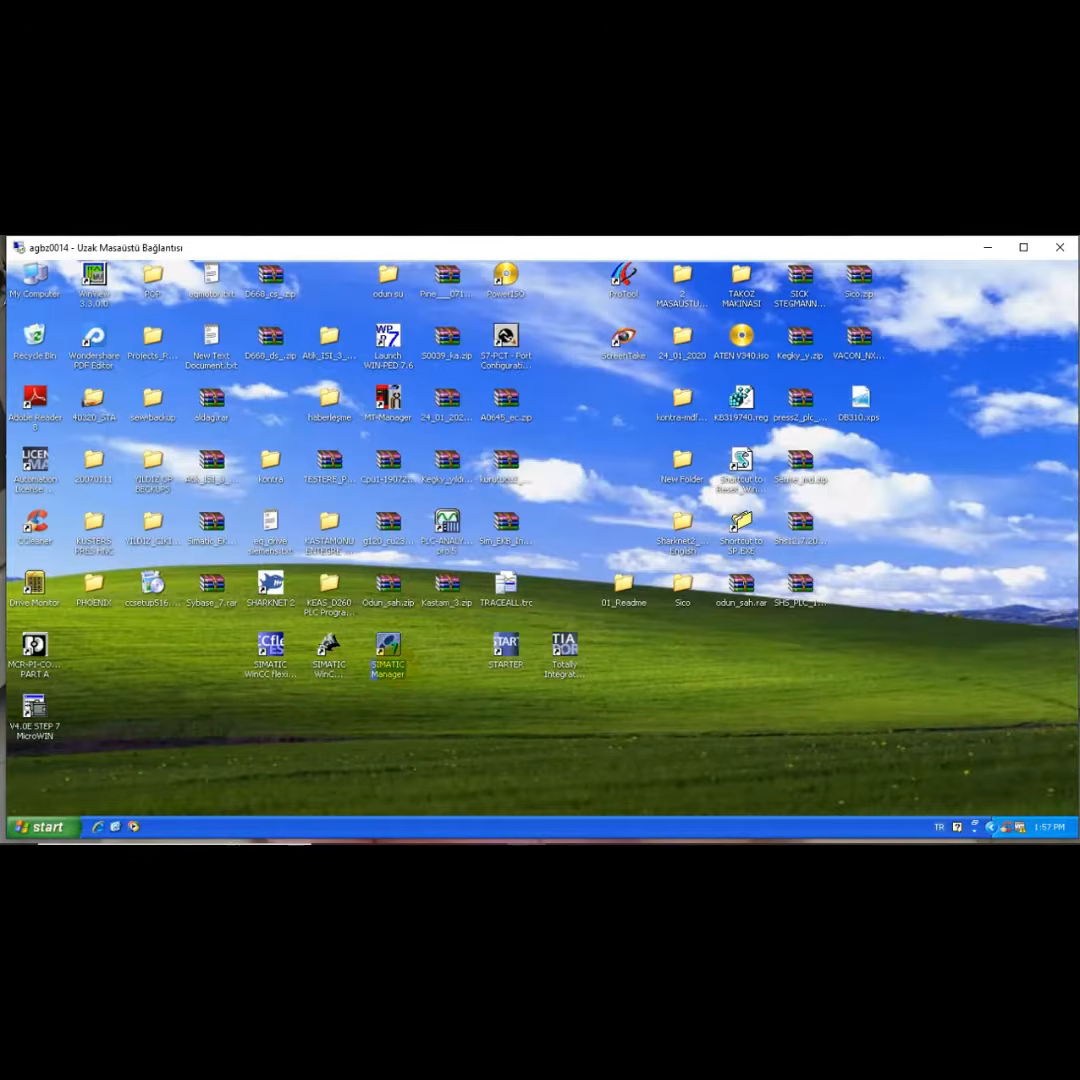
{"action": "double_click", "coordinate": [388, 645]}
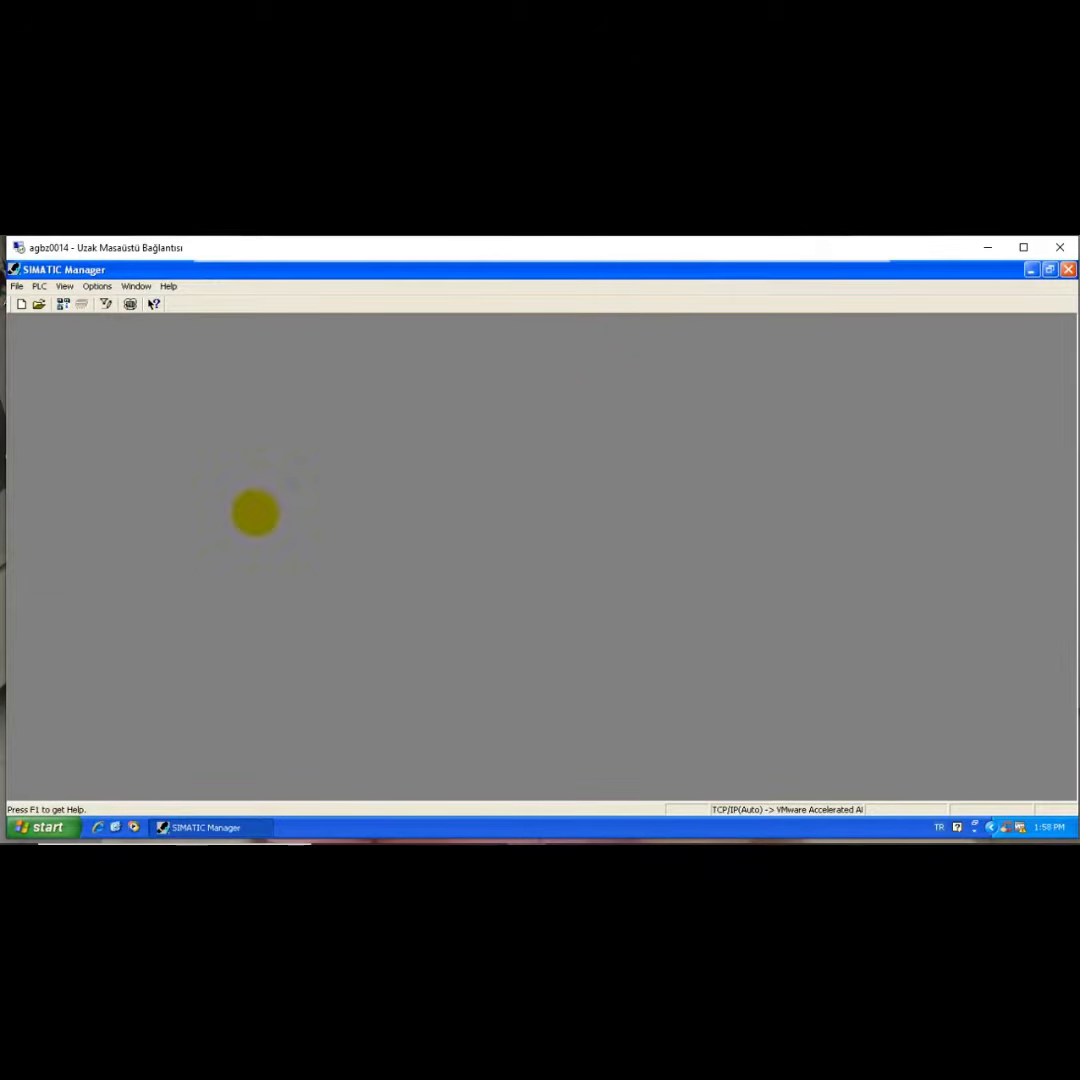
Step: Create a new project named "EGITIM PLC" in the storage location C:\Program Files\Siemens\Step7\s7proj
{"action": "left_click", "coordinate": [35, 304]}
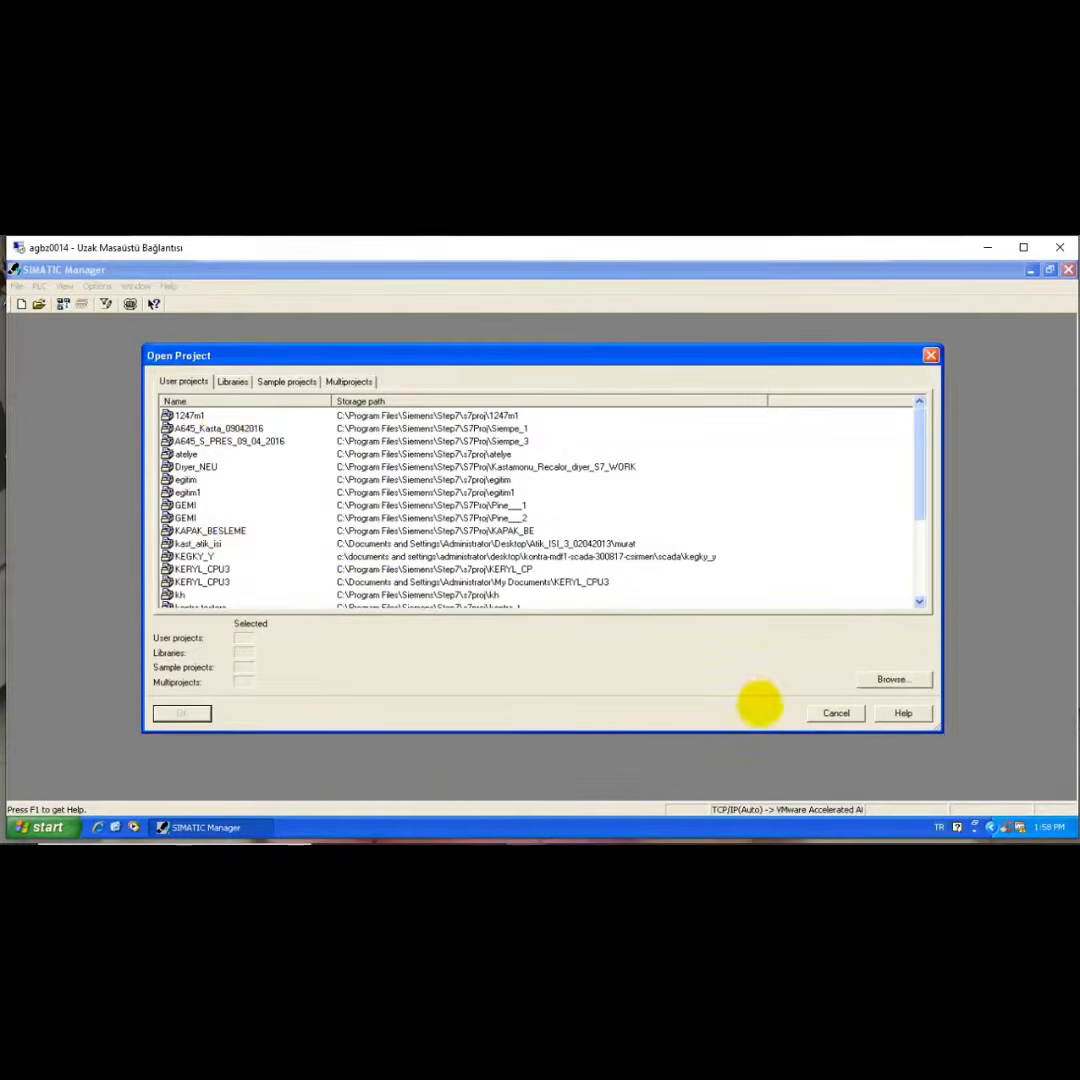
{"action": "left_click", "coordinate": [826, 711]}
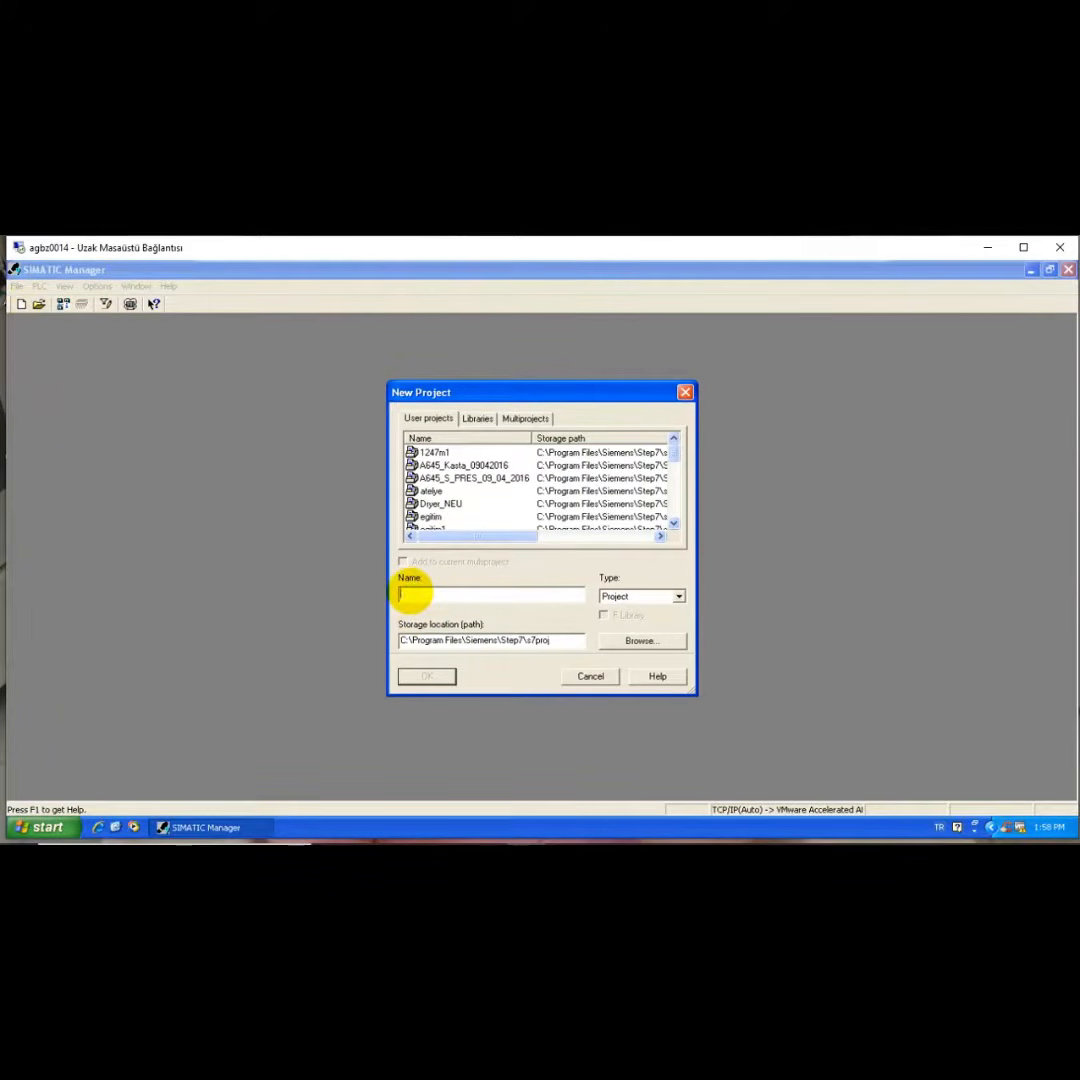
{"action": "type", "text": "EGITIM PLC"}
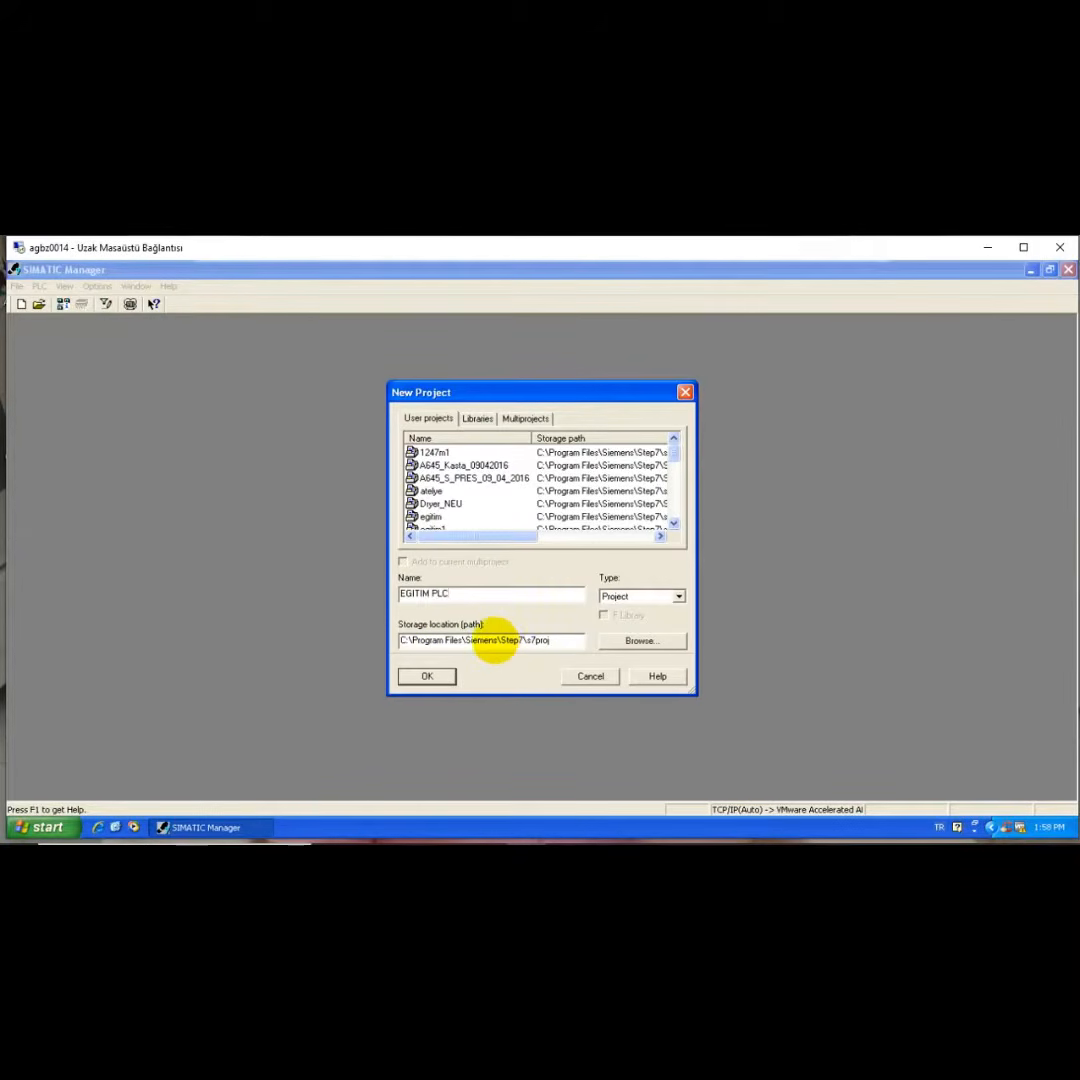
{"action": "left_click", "coordinate": [633, 640]}
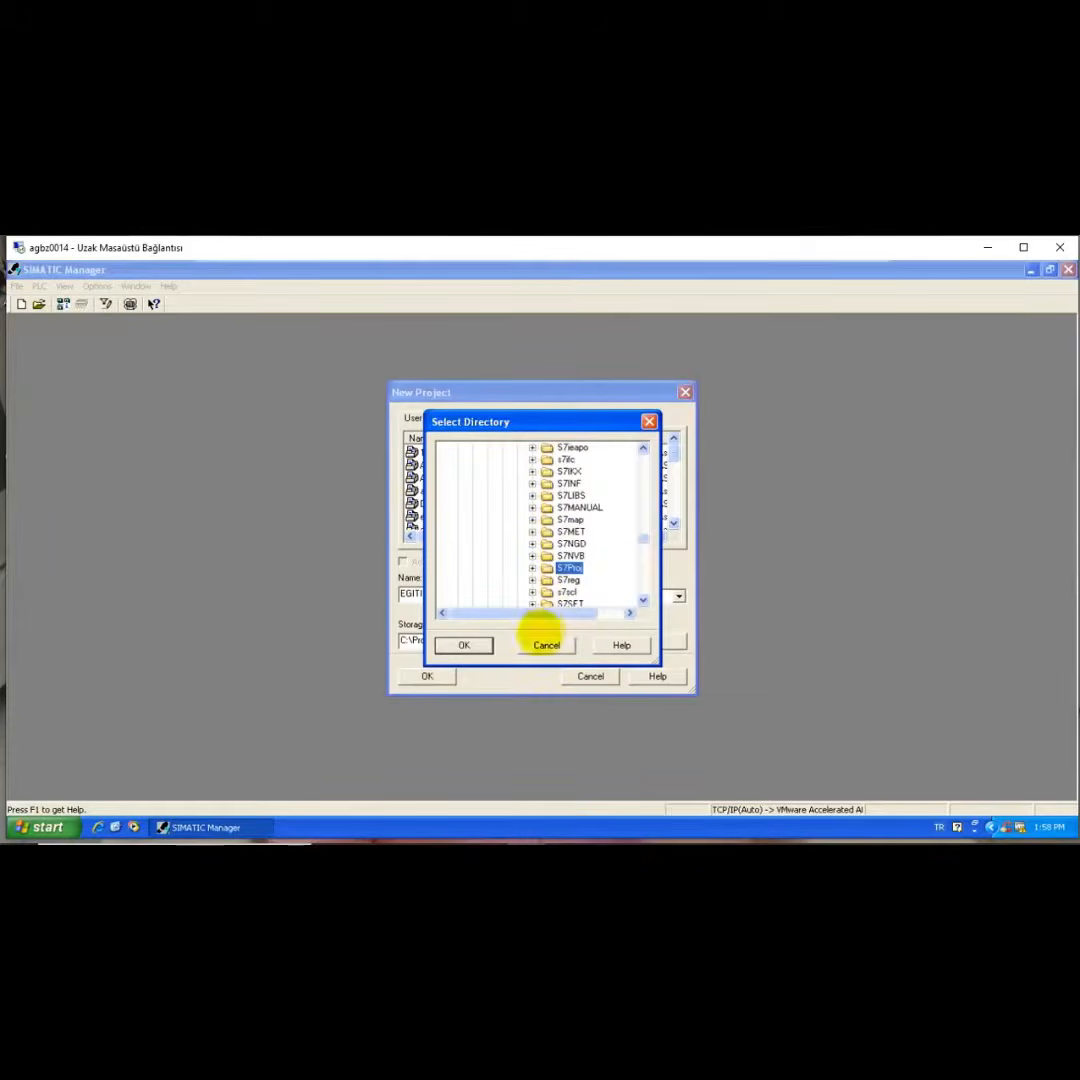
{"action": "left_click", "coordinate": [542, 641]}
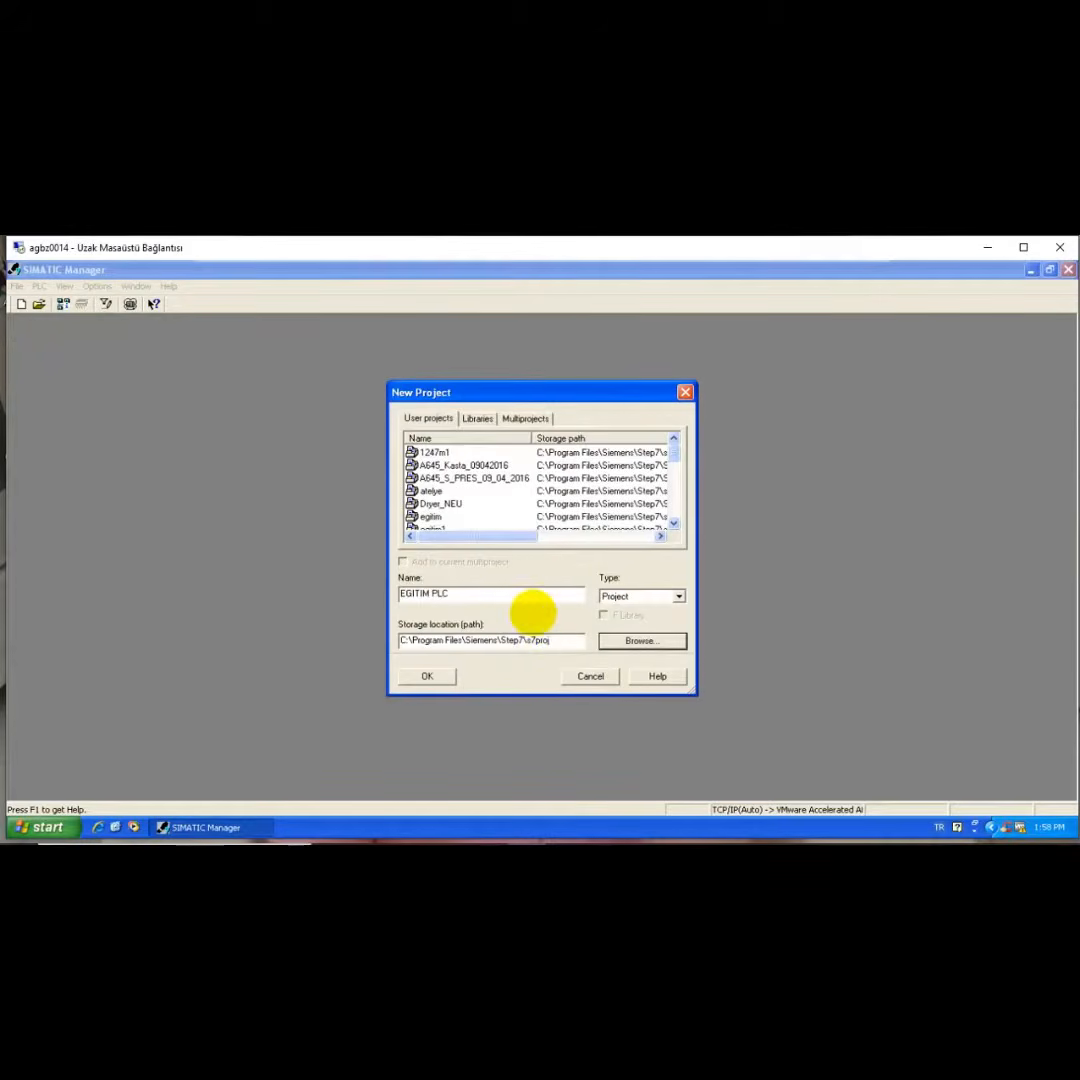
{"action": "left_click", "coordinate": [436, 676]}
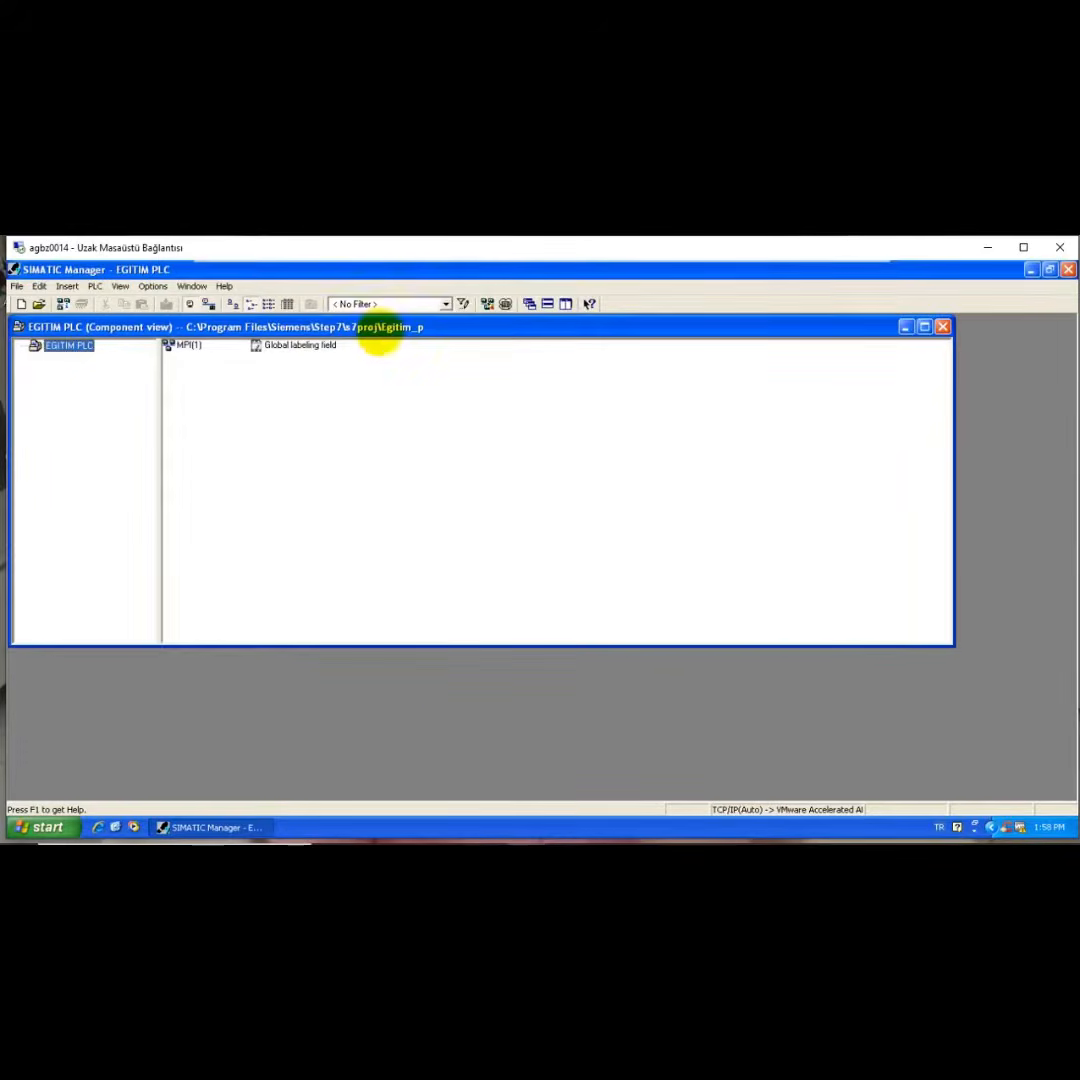
Step: Maximize the EGITIM PLC project window and show its objects as a detailed list with columns
{"action": "double_click", "coordinate": [381, 326]}
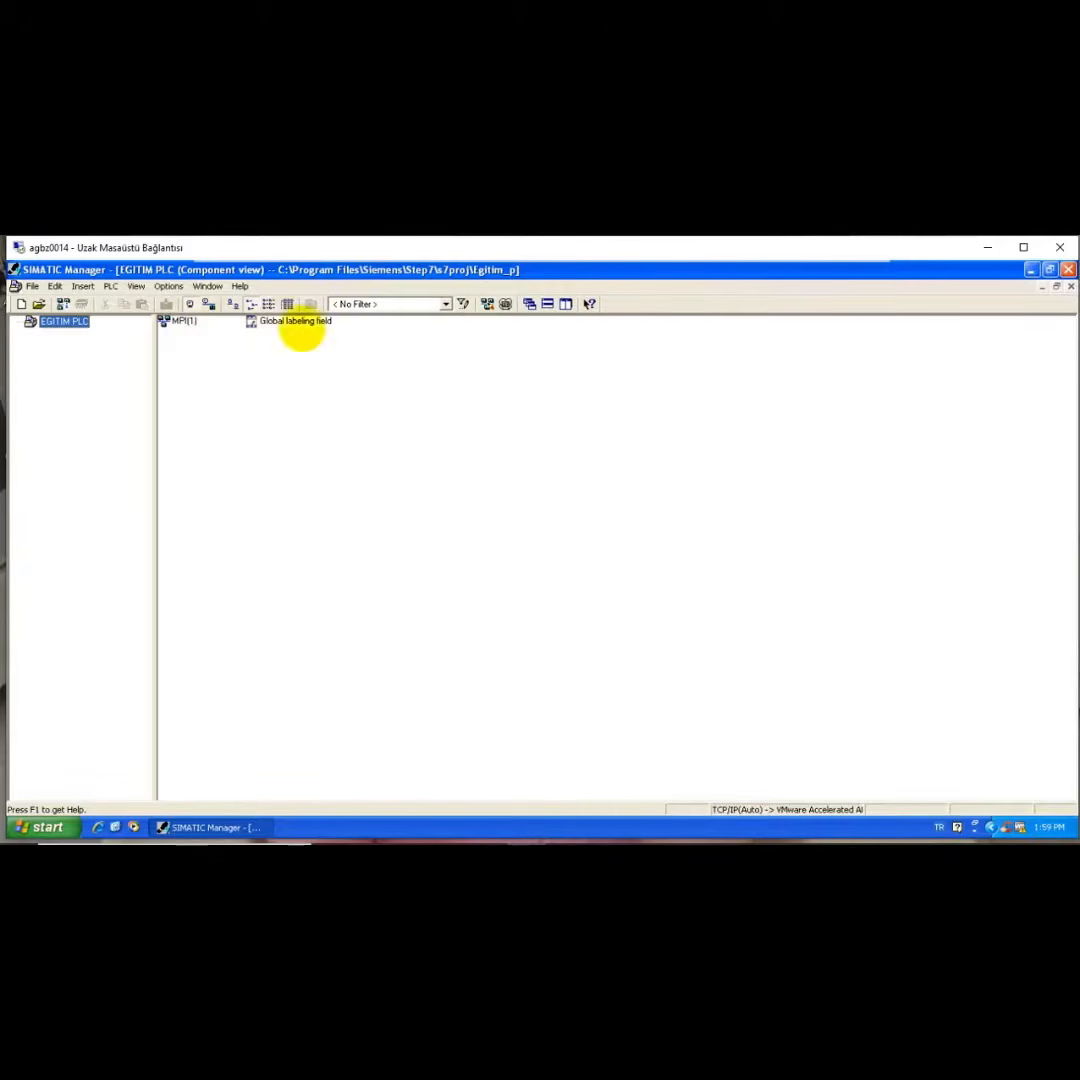
{"action": "left_click", "coordinate": [269, 304]}
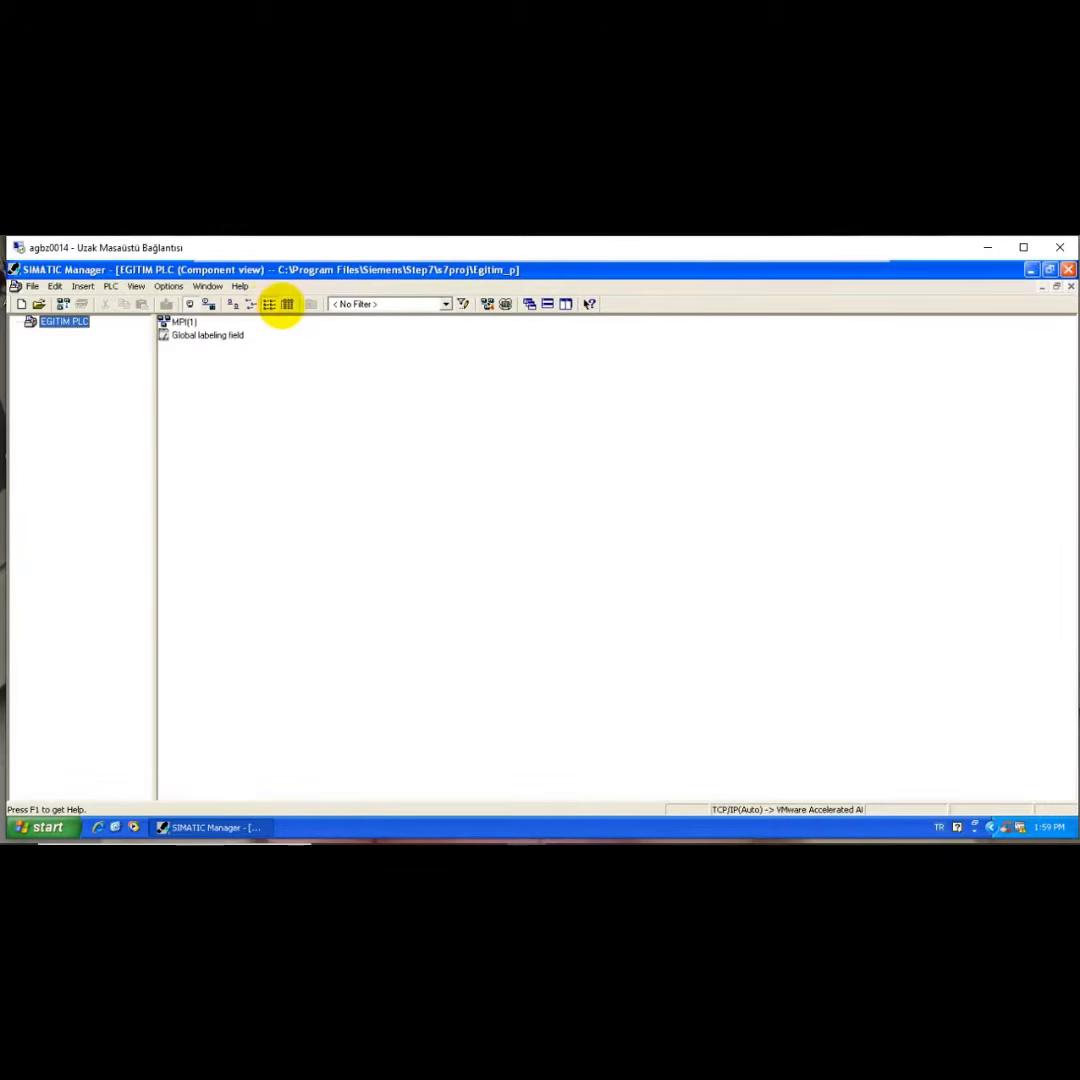
{"action": "left_click", "coordinate": [286, 304]}
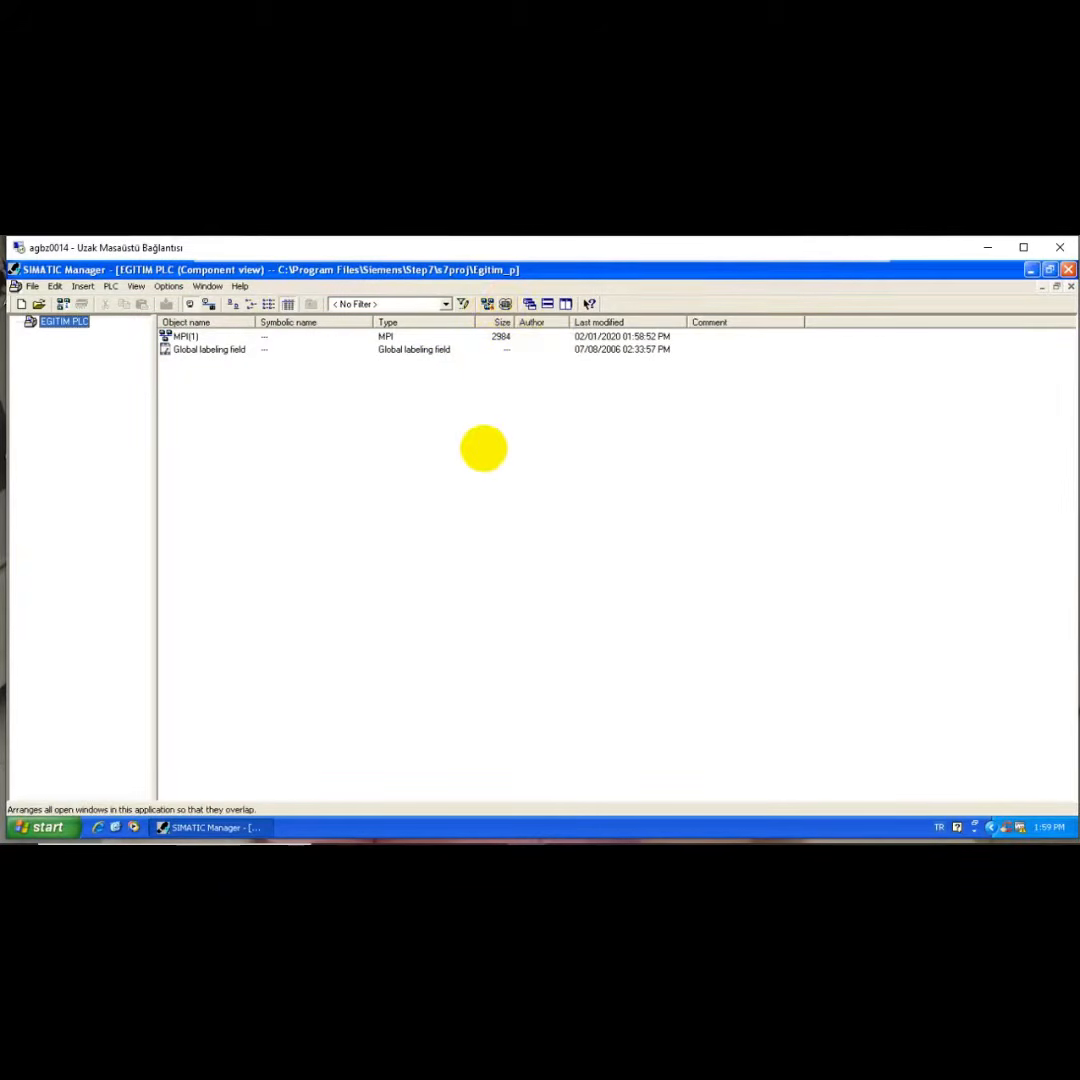
{"action": "left_click", "coordinate": [295, 490]}
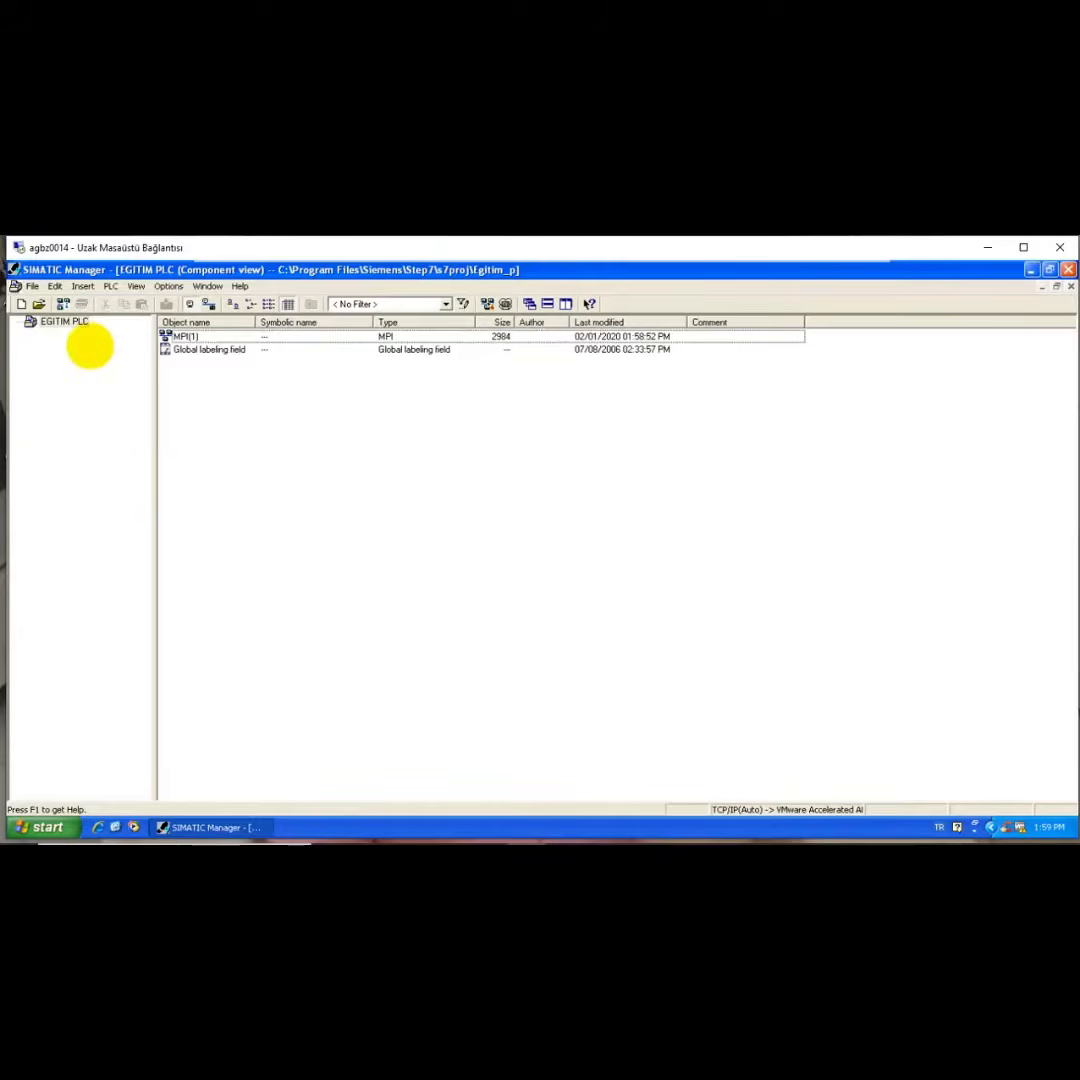
Step: Insert a SIMATIC 400 station into the EGITIM PLC project
{"action": "right_click", "coordinate": [63, 322]}
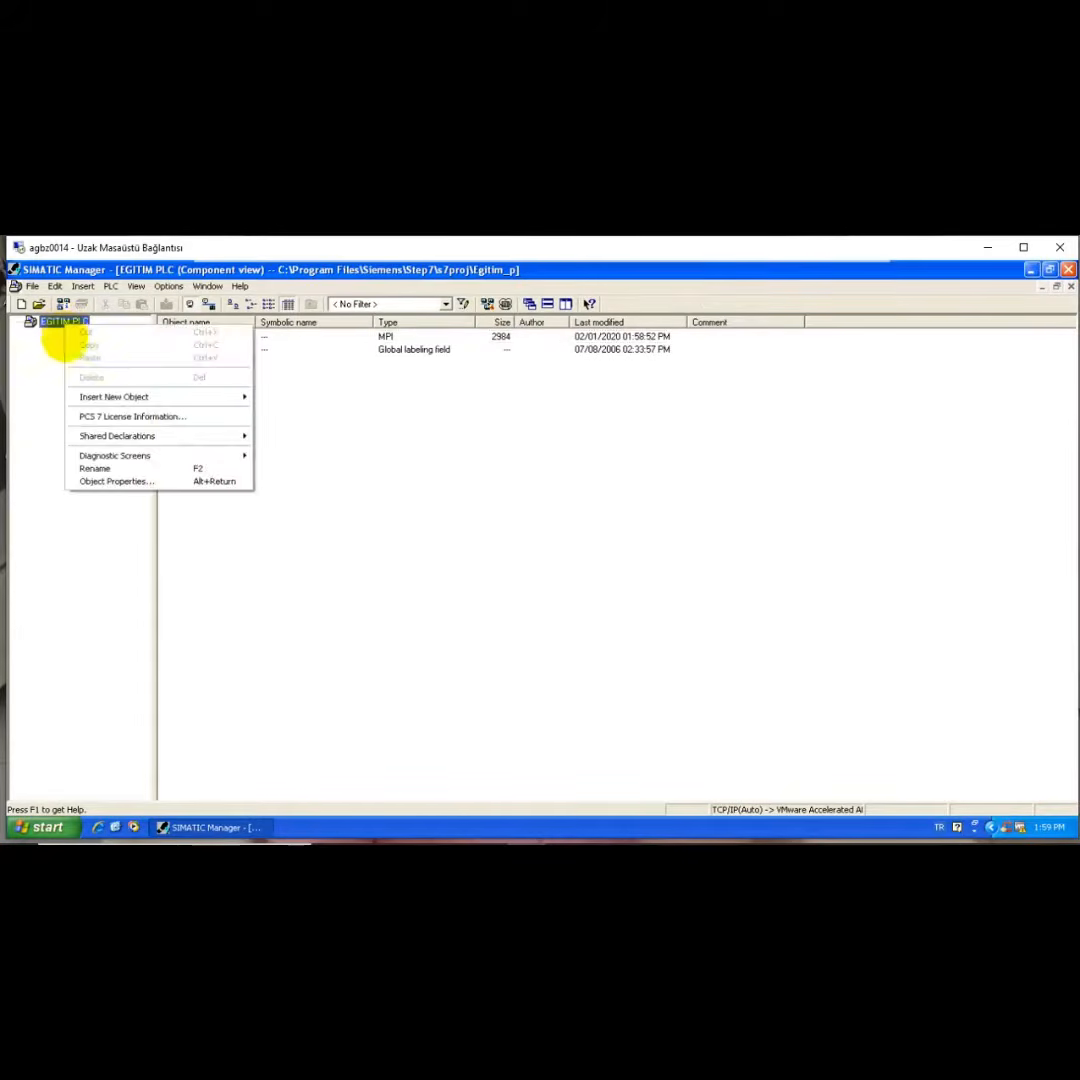
{"action": "mouse_move", "coordinate": [60, 394]}
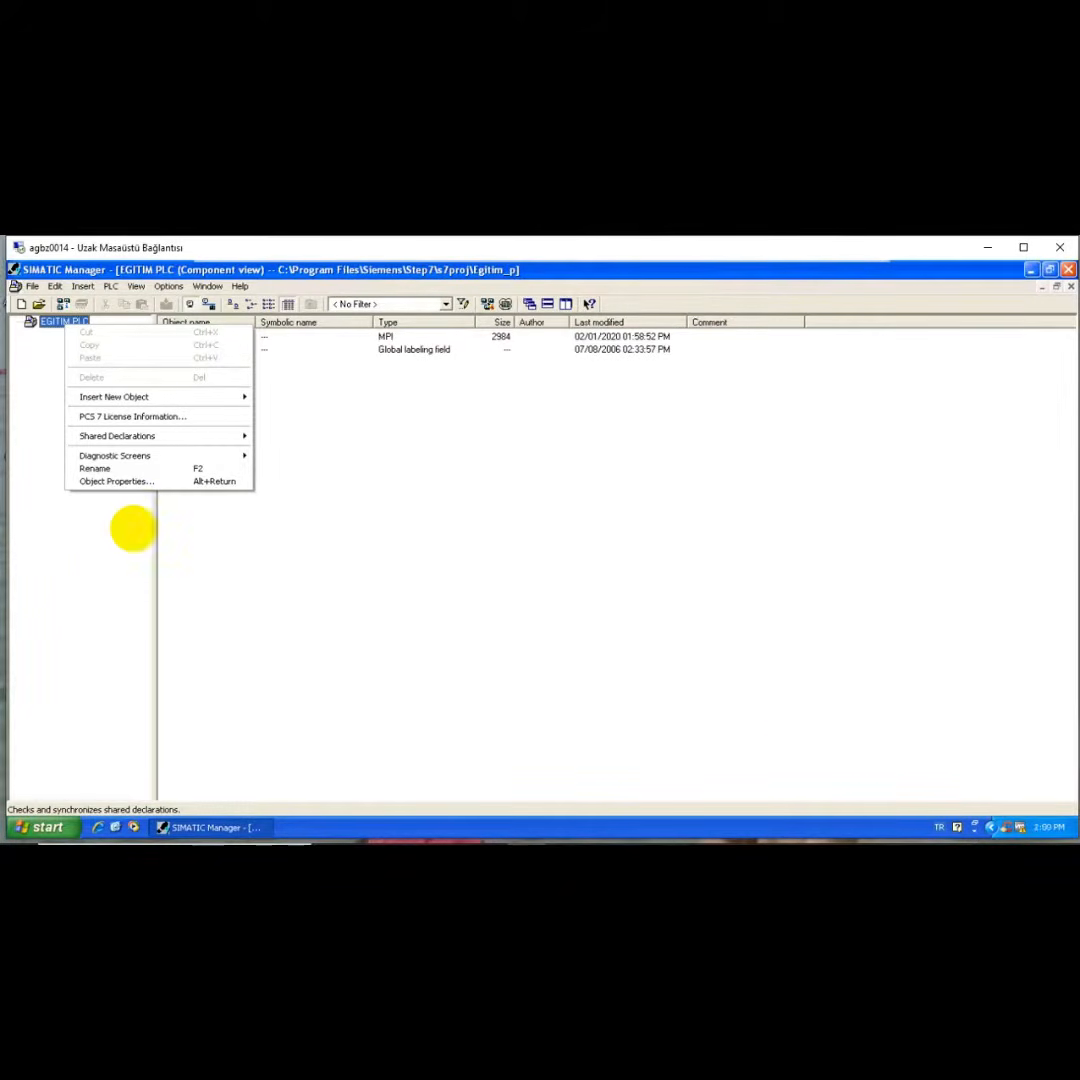
{"action": "mouse_move", "coordinate": [201, 391]}
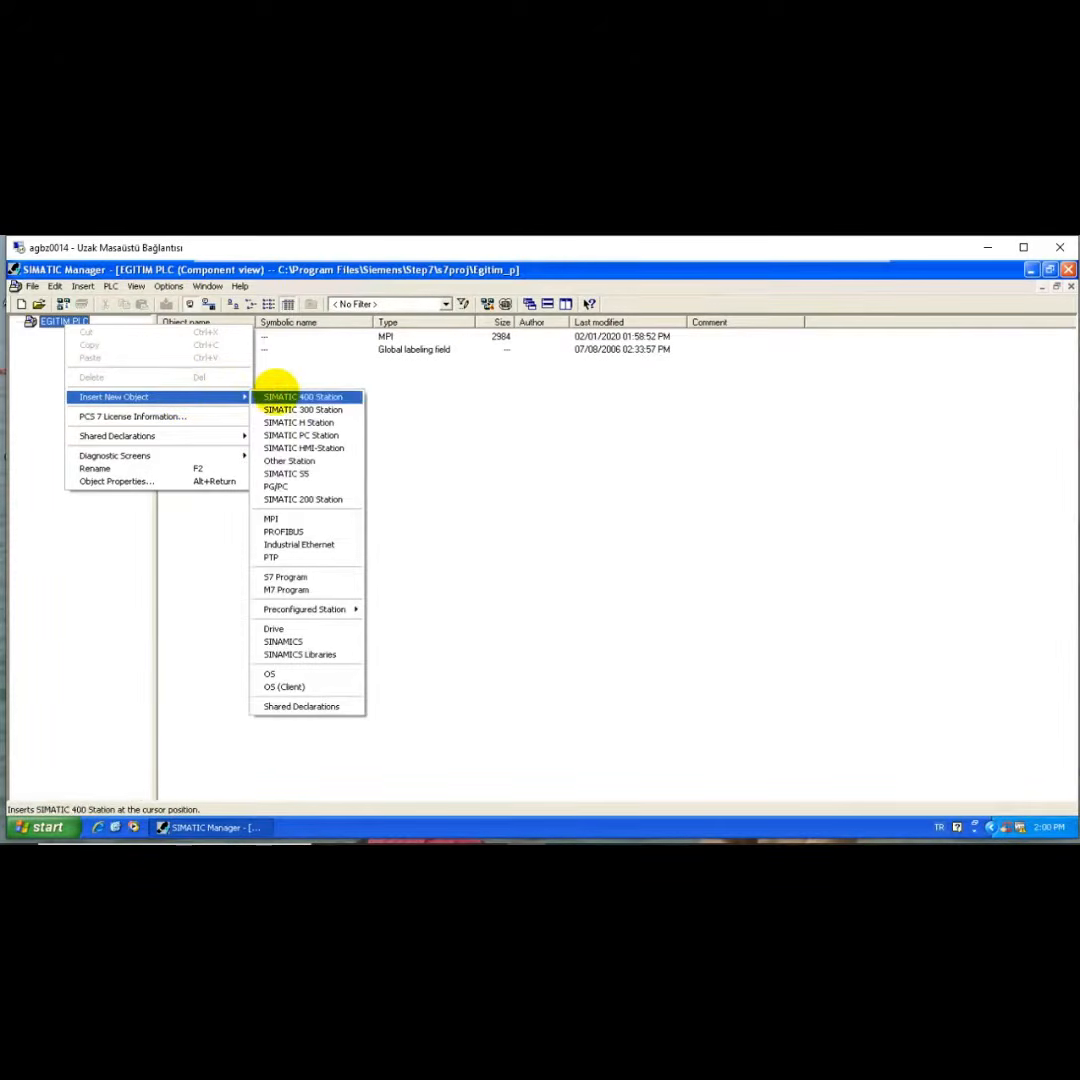
{"action": "left_click", "coordinate": [285, 397]}
{"action": "left_click", "coordinate": [294, 491]}
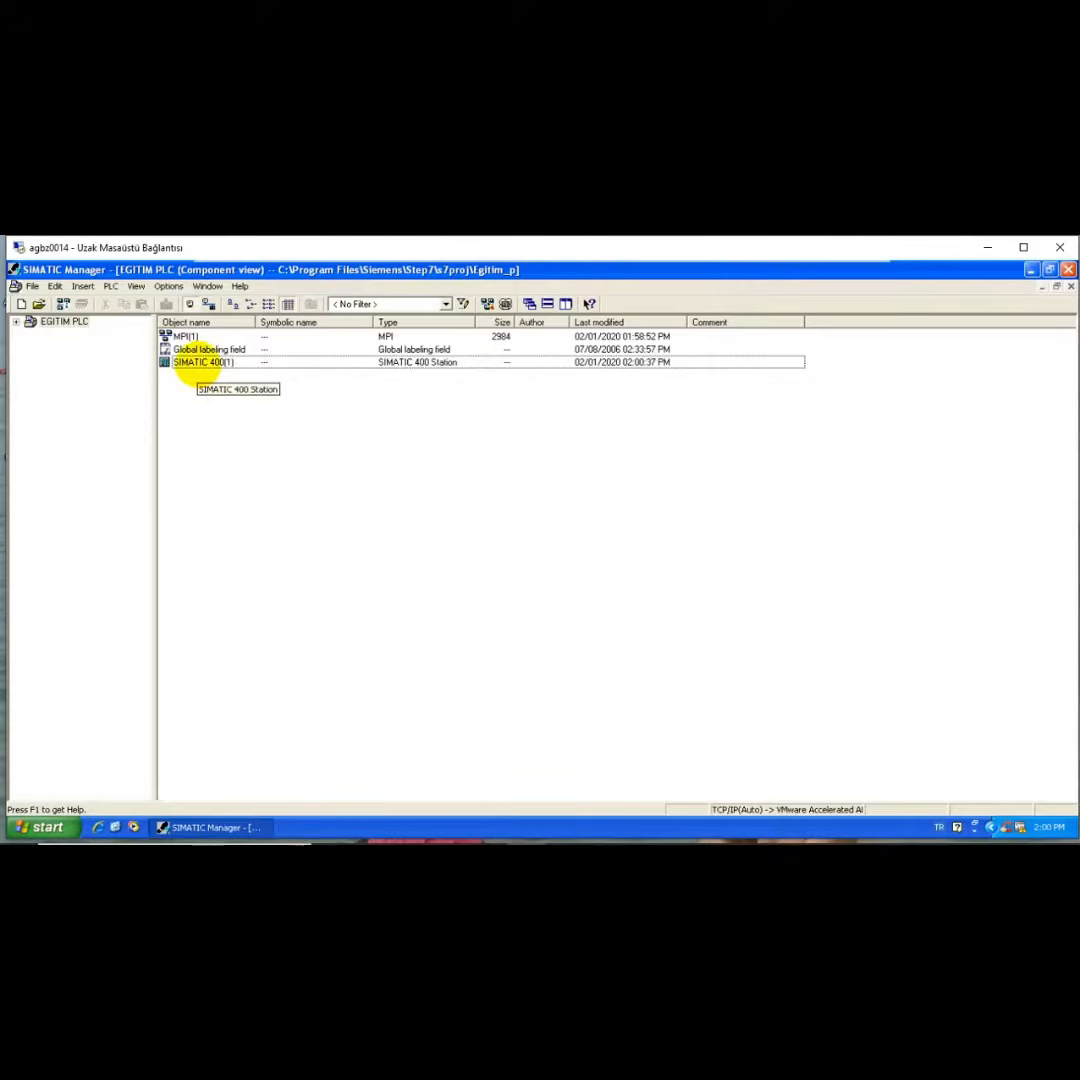
Step: Expand the EGITIM PLC project and open the hardware configuration of its SIMATIC 400 station
{"action": "left_click", "coordinate": [200, 360]}
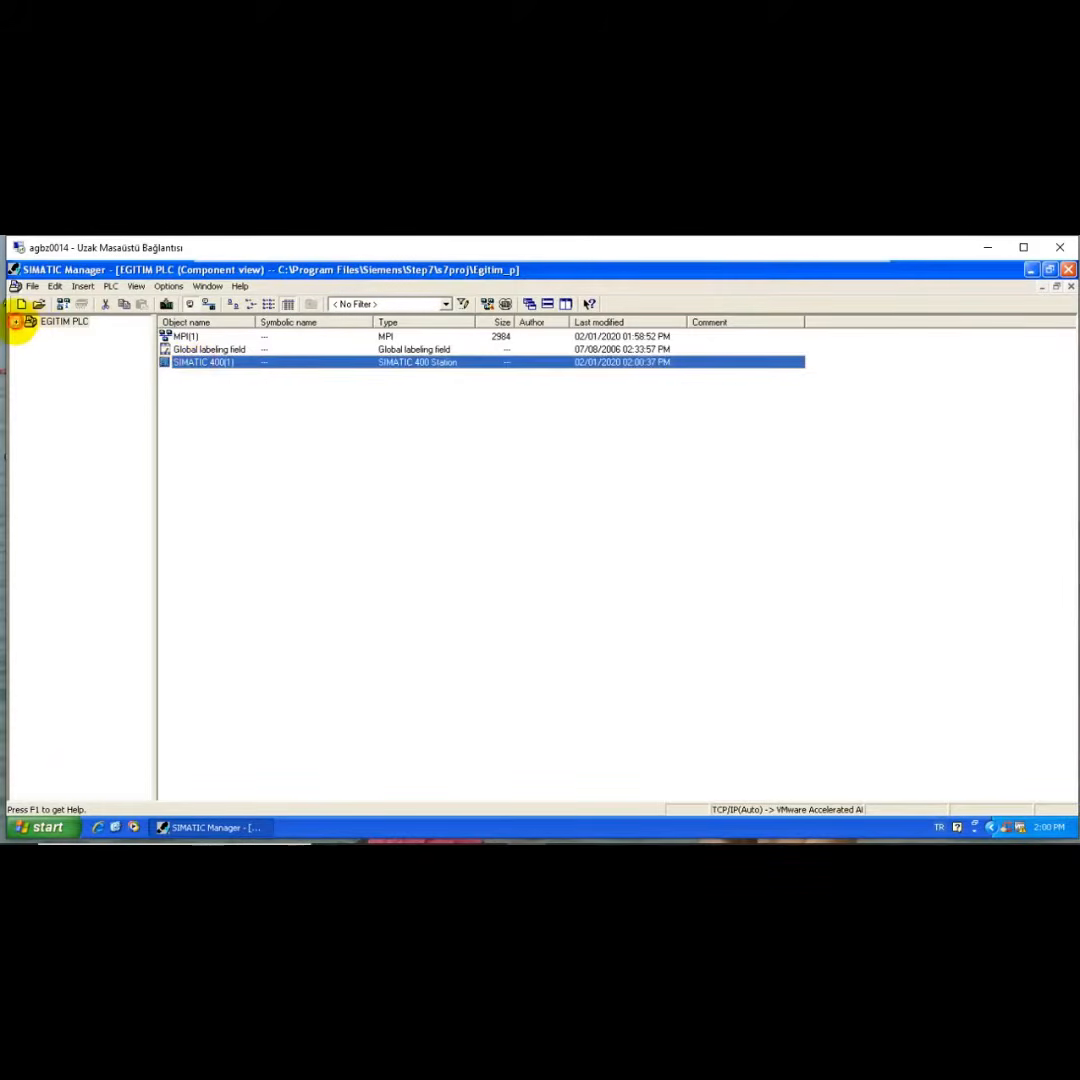
{"action": "left_click", "coordinate": [16, 322]}
{"action": "left_click", "coordinate": [68, 334]}
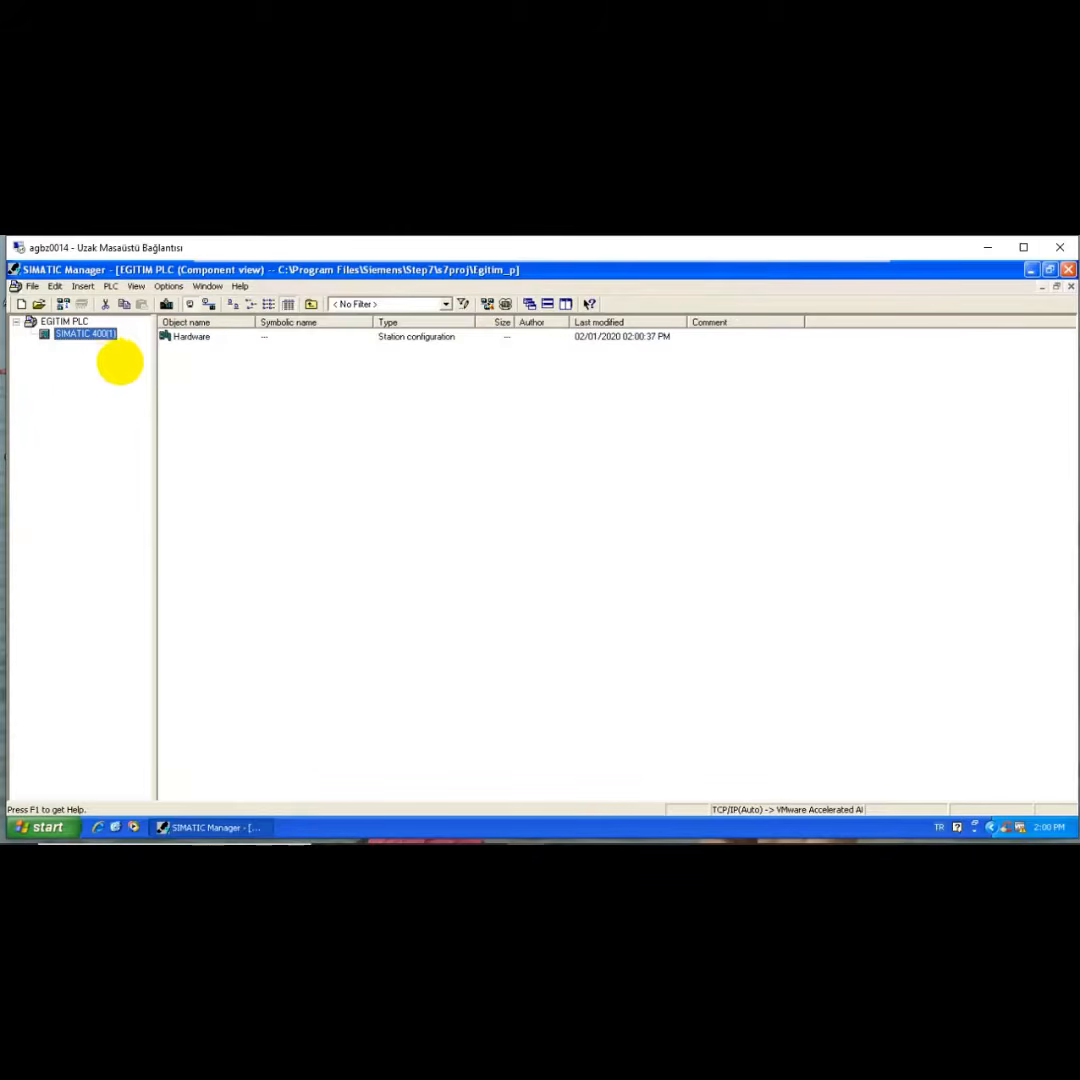
{"action": "left_click", "coordinate": [188, 337]}
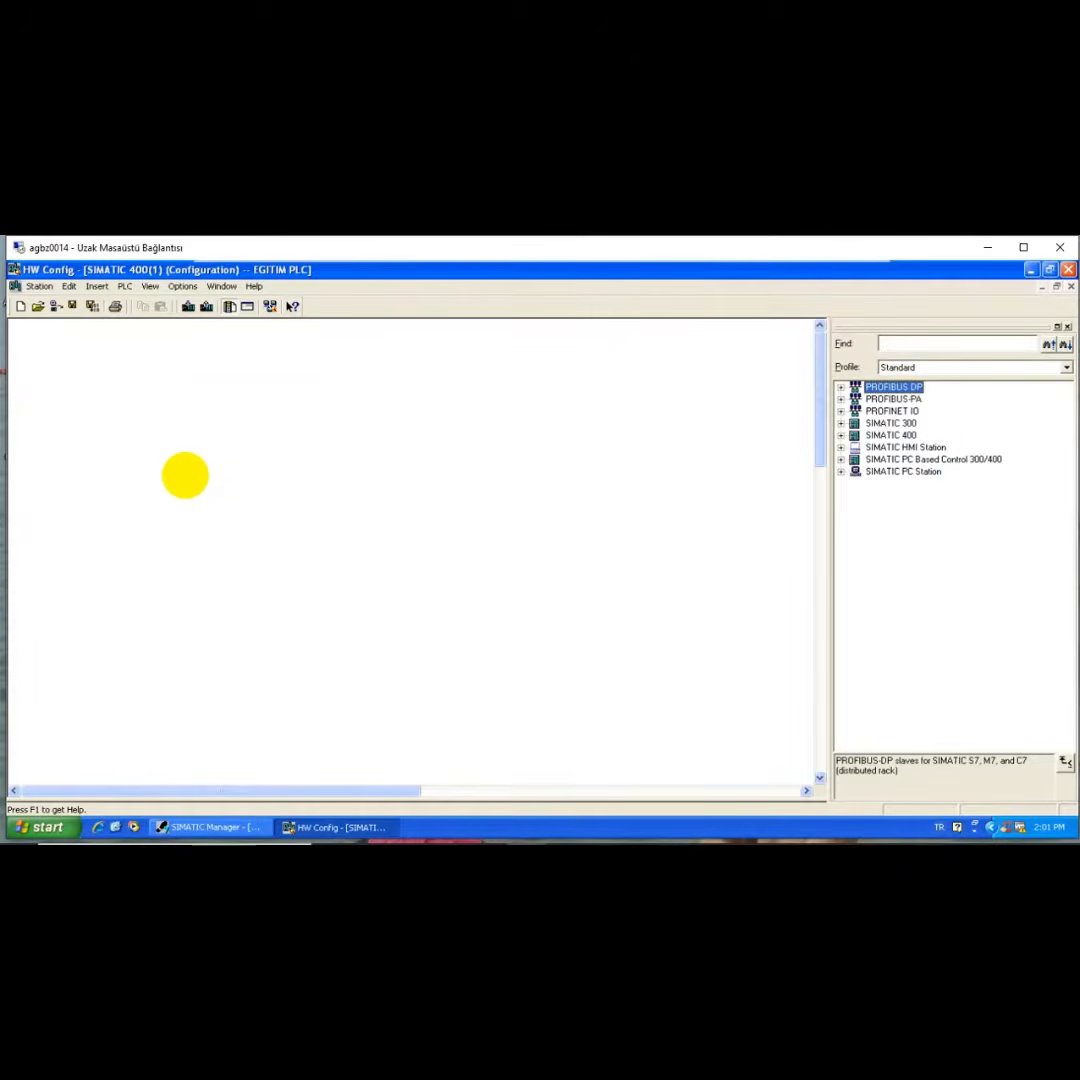
{"action": "left_click", "coordinate": [255, 398]}
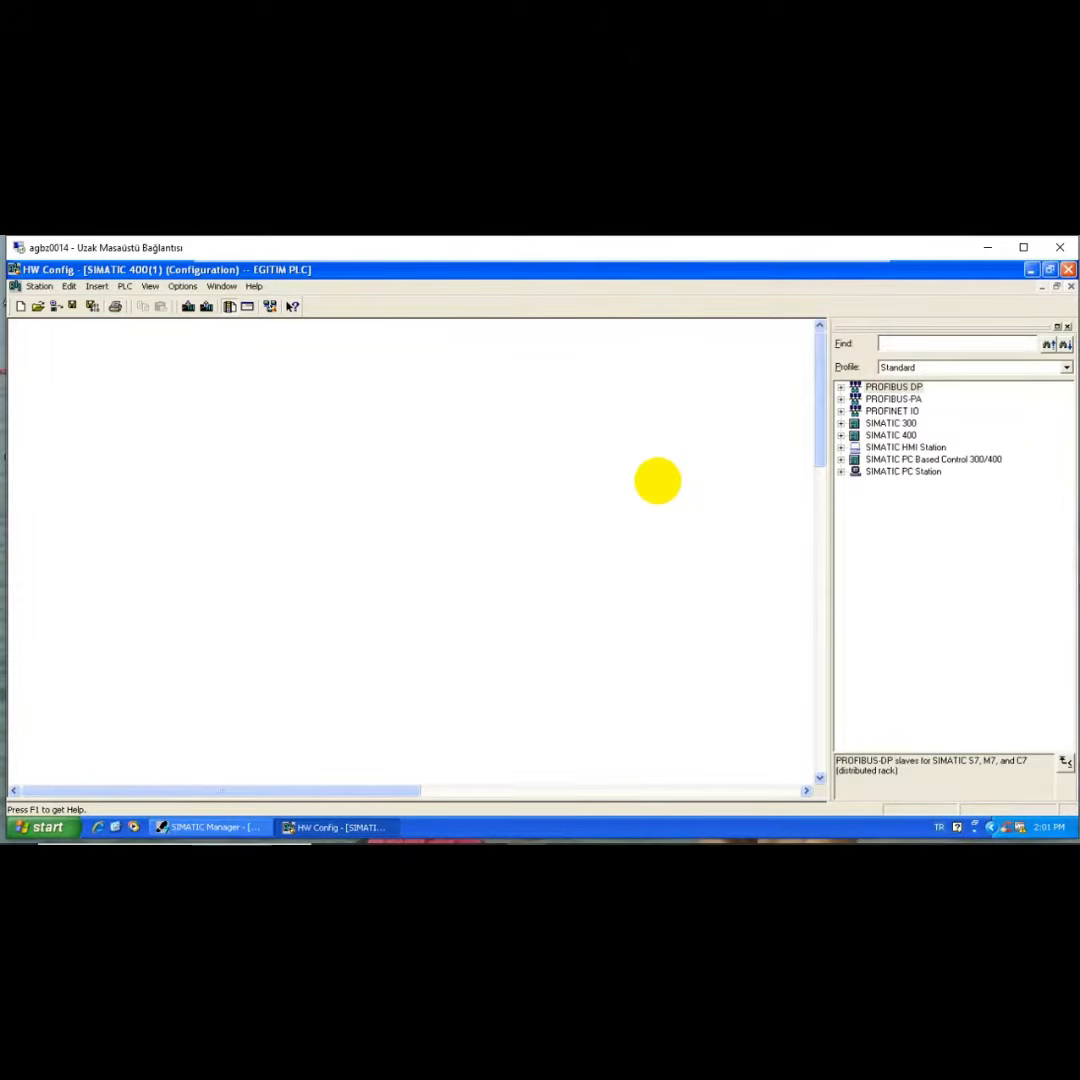
Step: Expand the SIMATIC 400 family in the hardware catalog and list the racks under RACK-400
{"action": "left_click", "coordinate": [378, 371]}
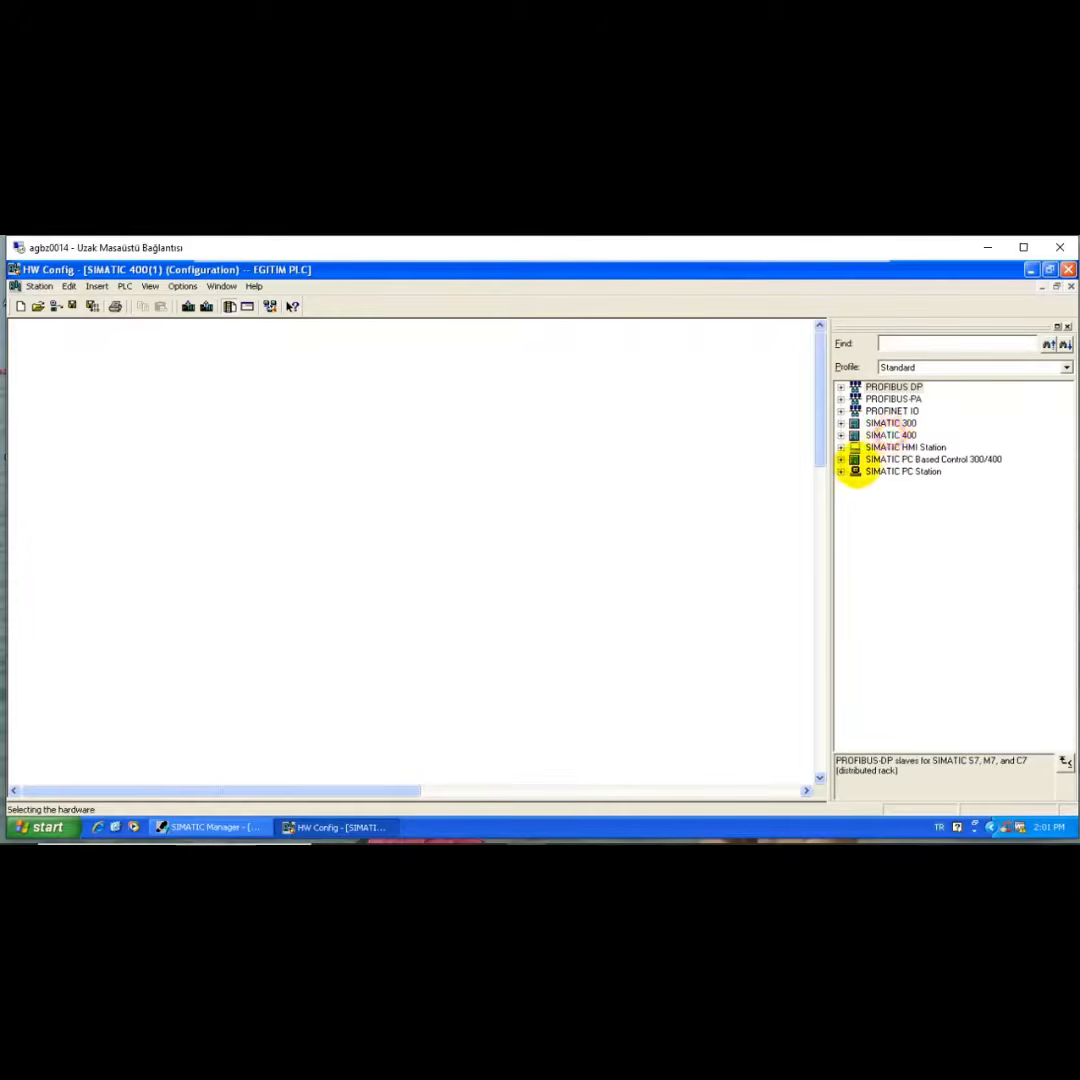
{"action": "left_click", "coordinate": [852, 435]}
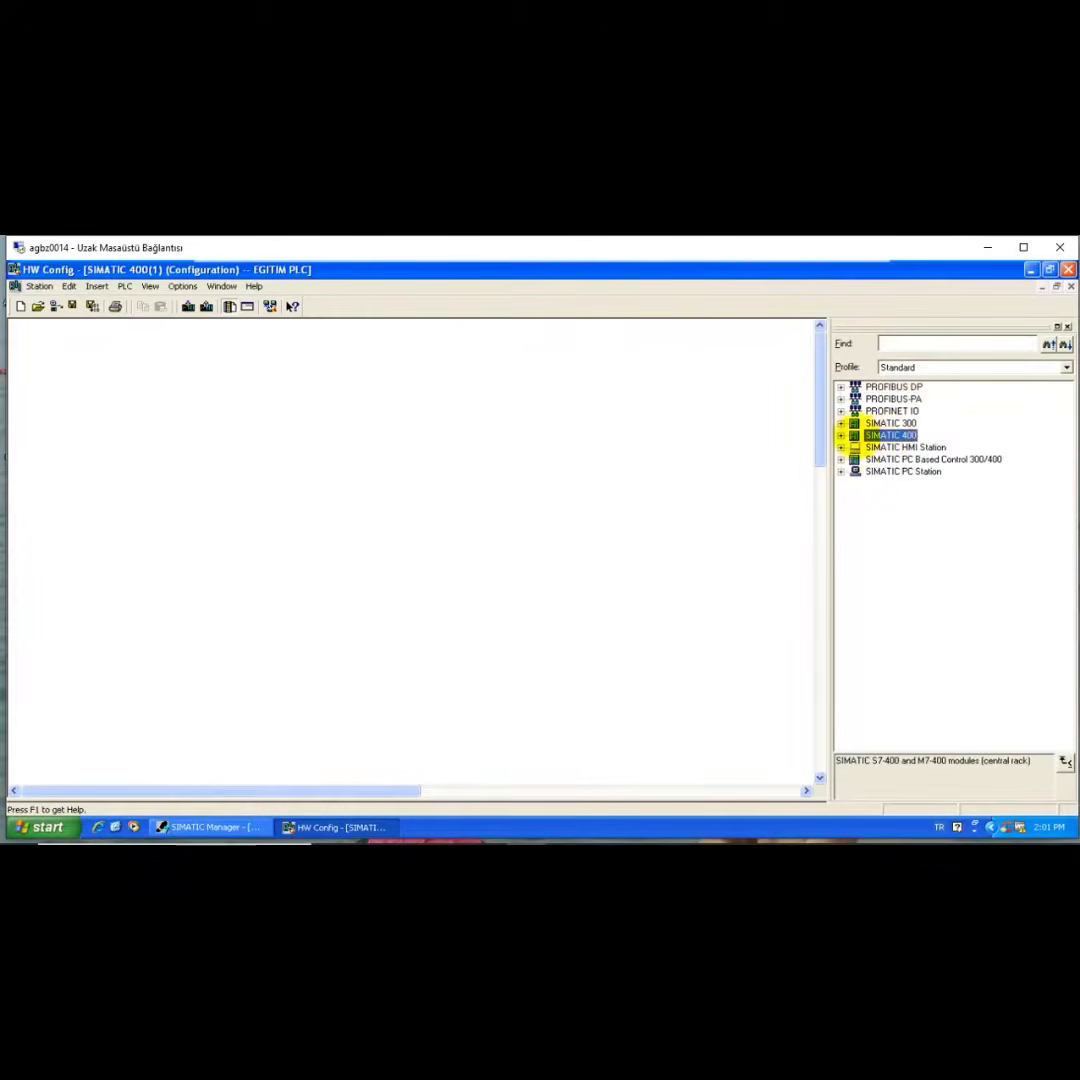
{"action": "left_click", "coordinate": [841, 435]}
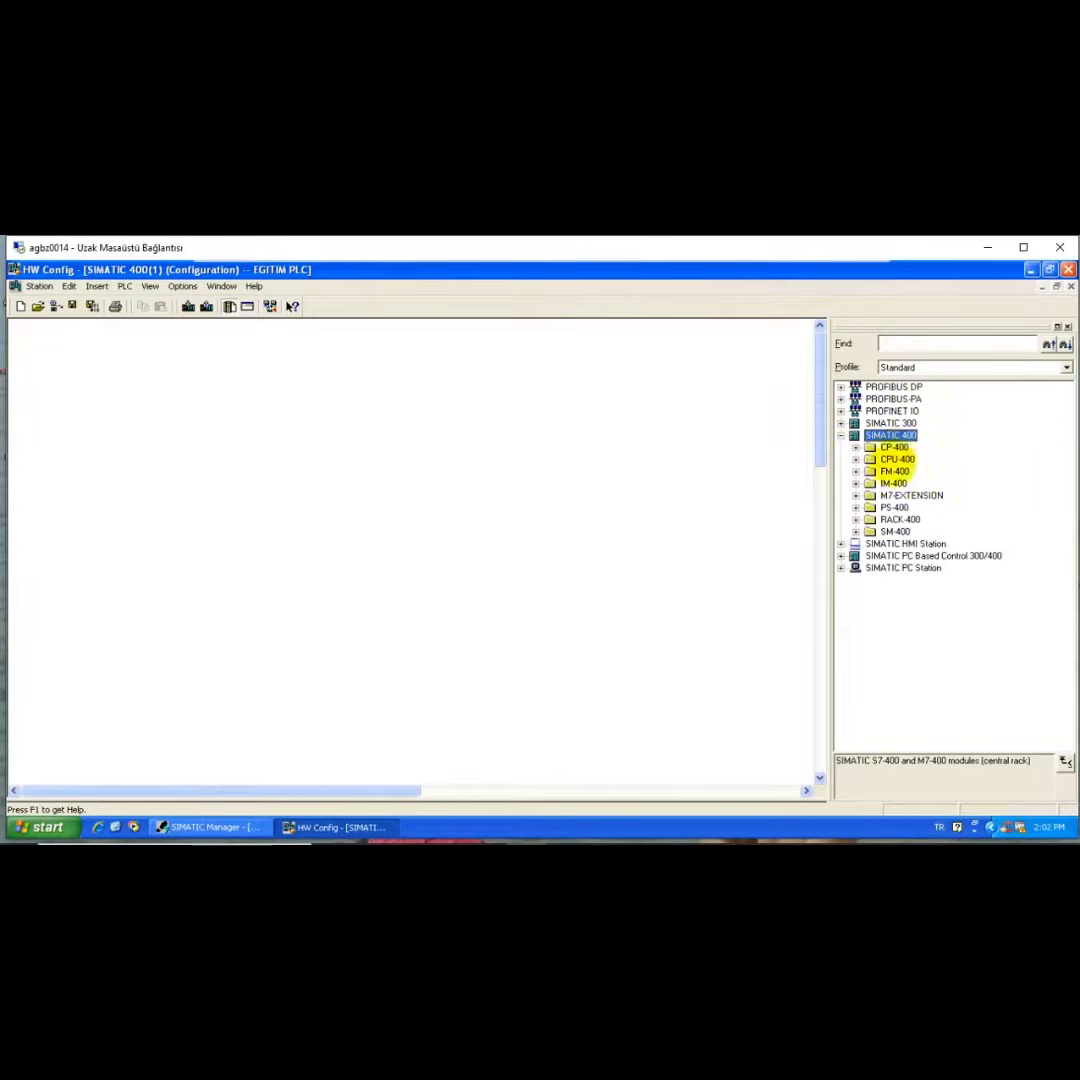
{"action": "left_click", "coordinate": [893, 519]}
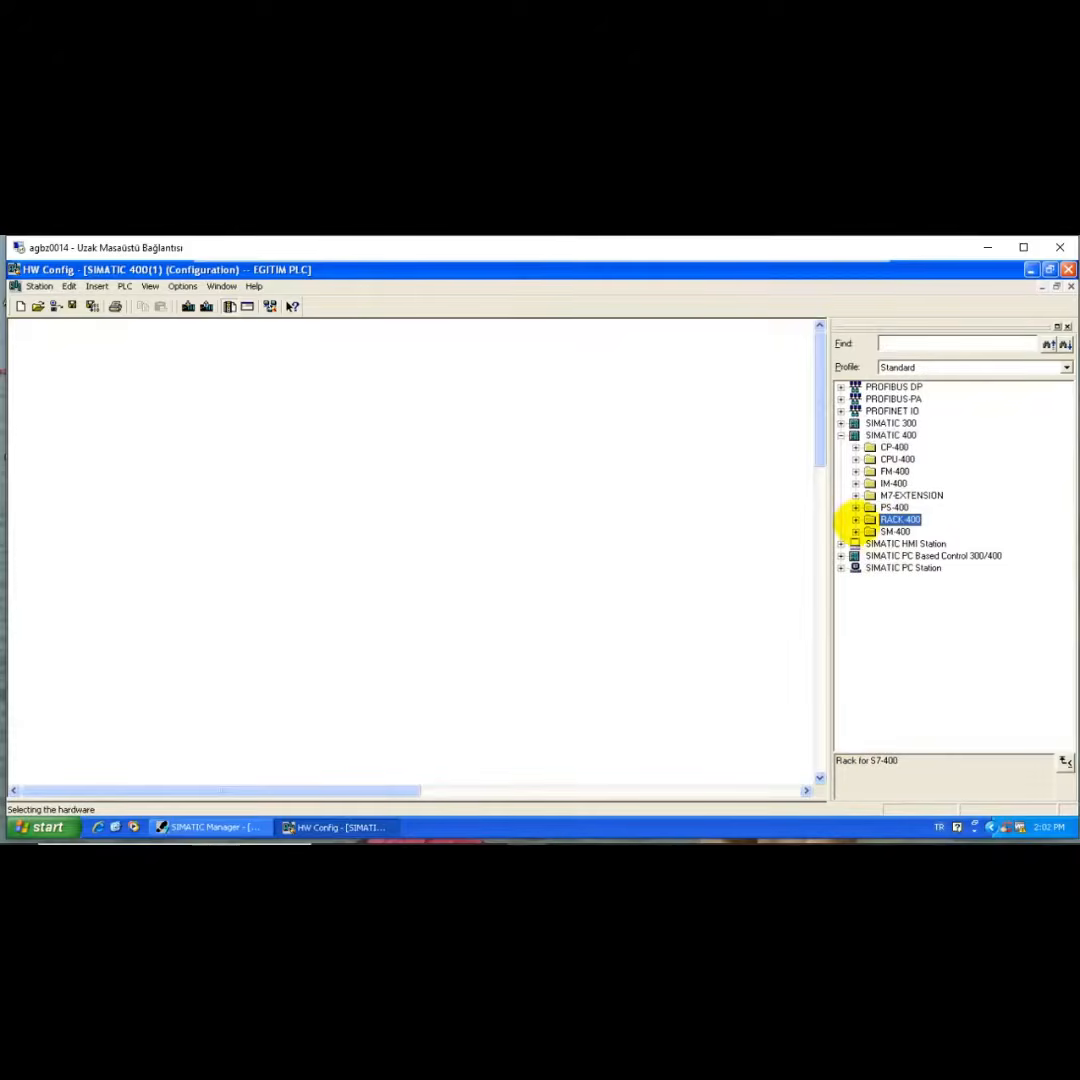
{"action": "left_click", "coordinate": [856, 520]}
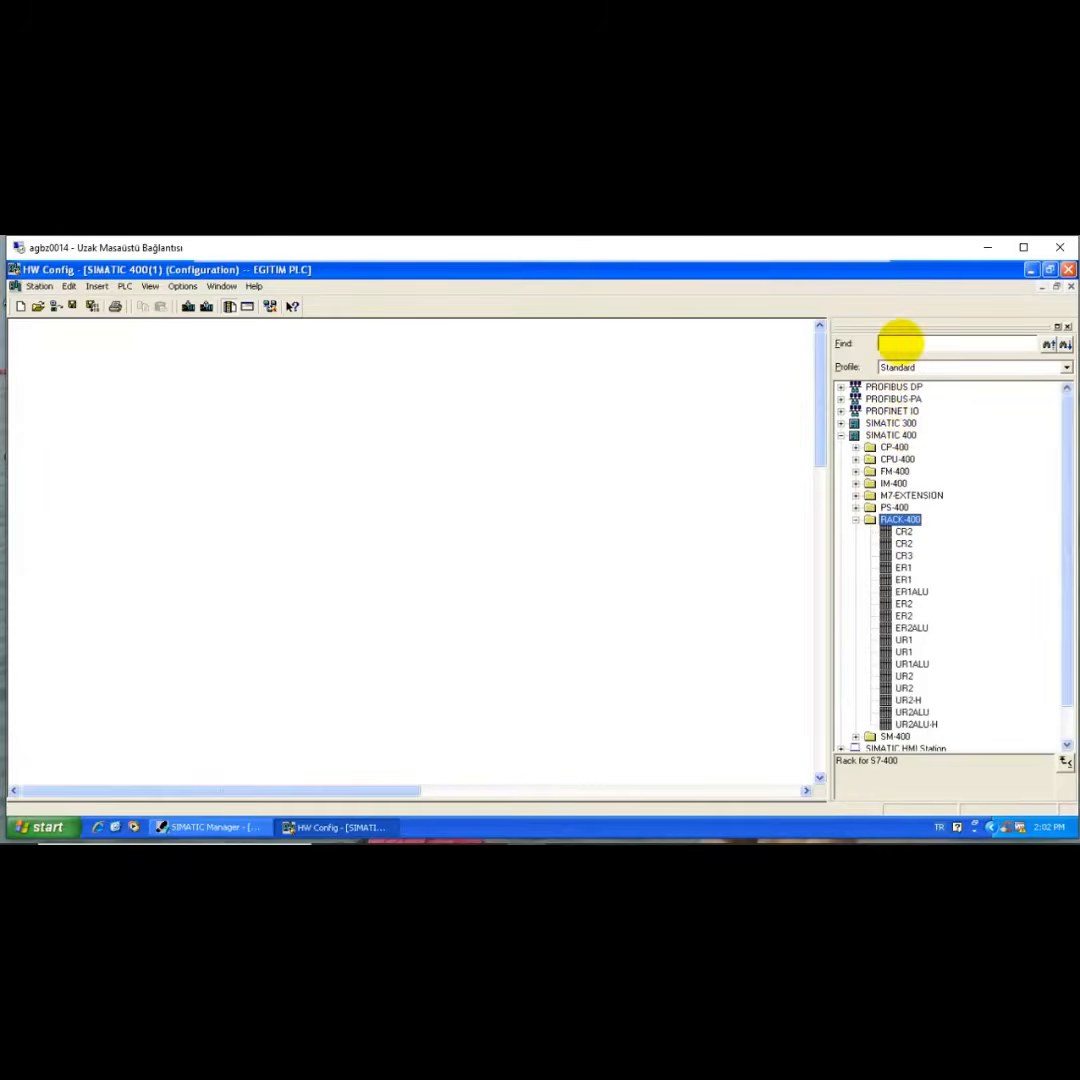
{"action": "left_click", "coordinate": [900, 342]}
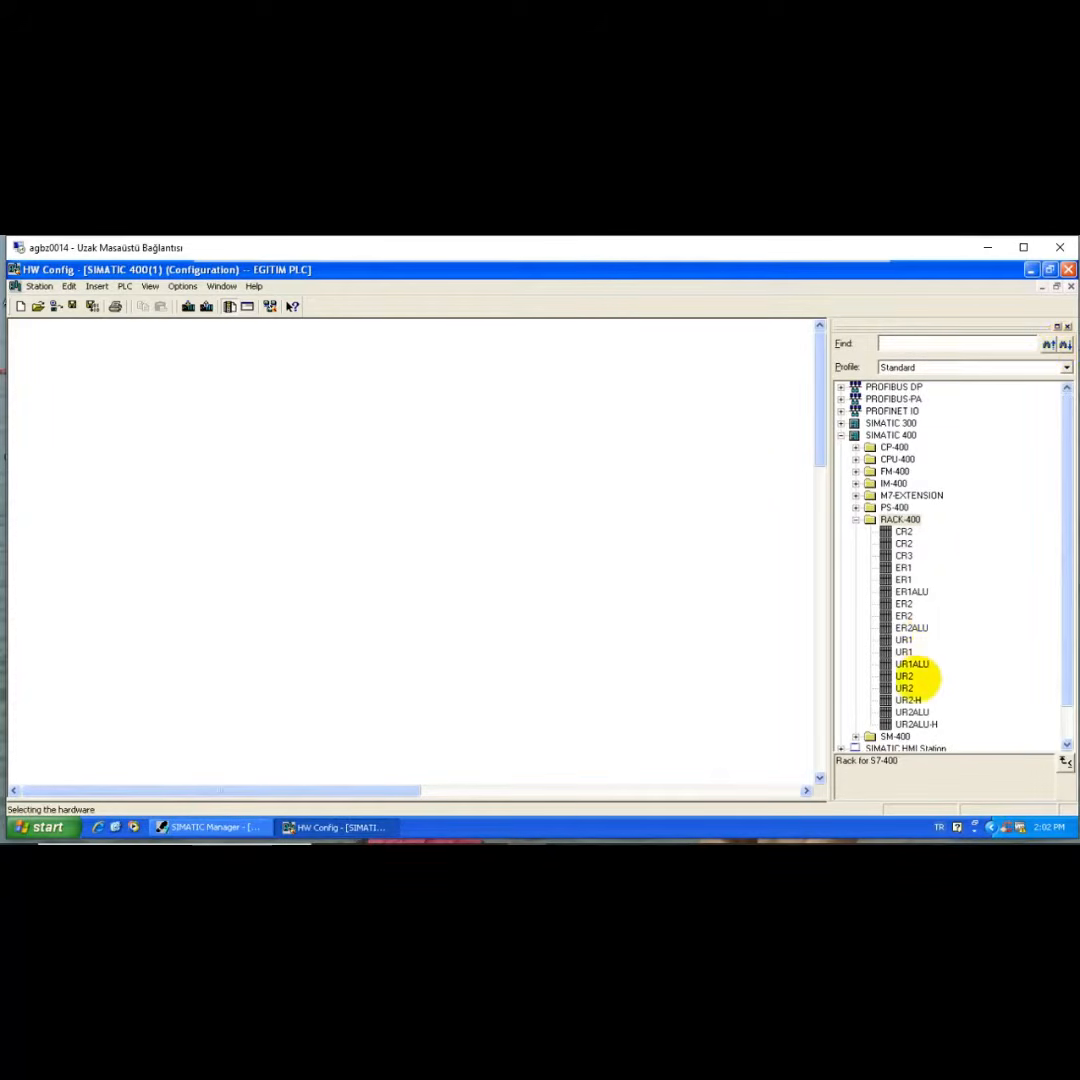
Step: Insert the UR2 rack 6ES7 400-1JA00-0AA0 into the station and enlarge its table to show all nine slots
{"action": "left_click", "coordinate": [912, 677]}
{"action": "left_click", "coordinate": [913, 677]}
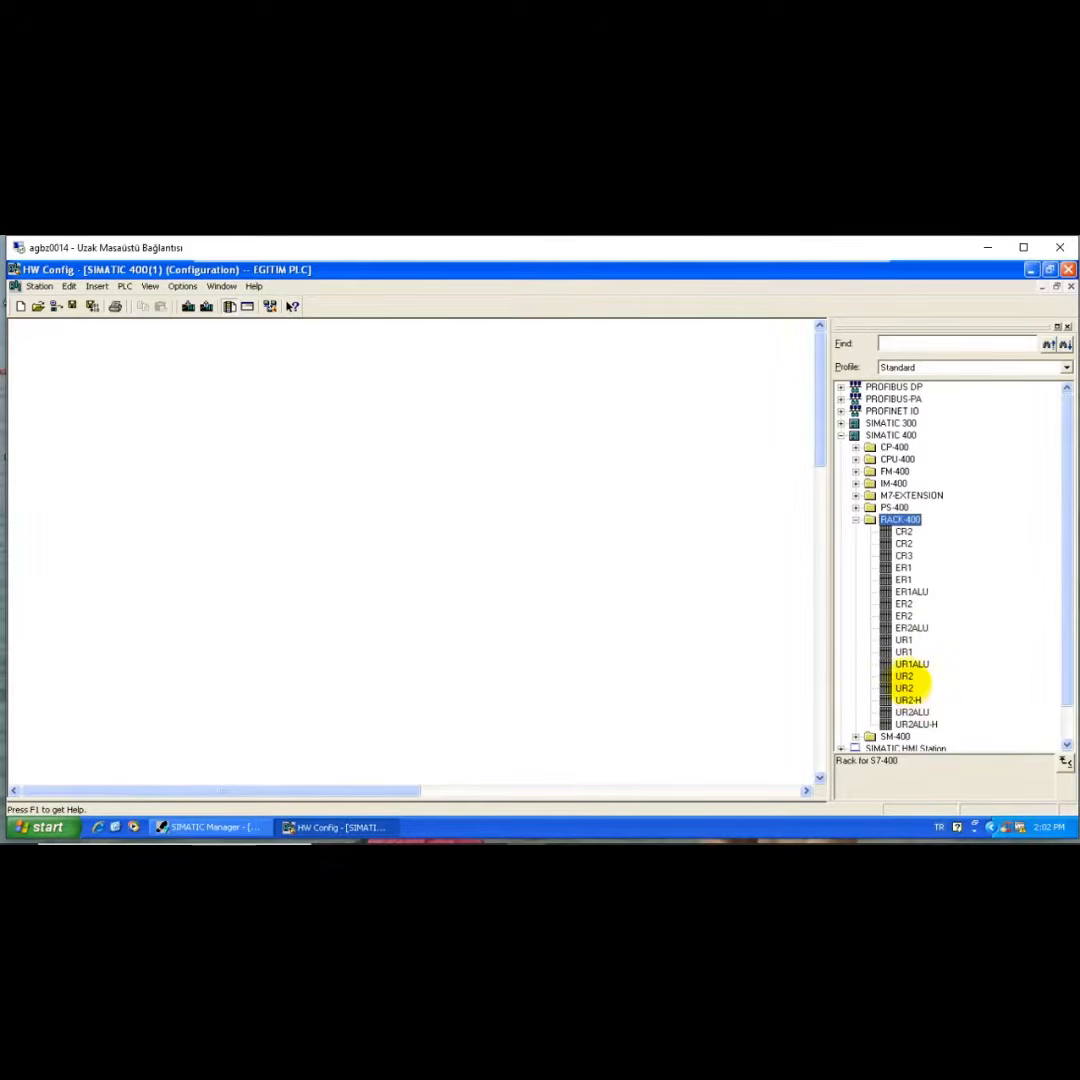
{"action": "left_click", "coordinate": [904, 677]}
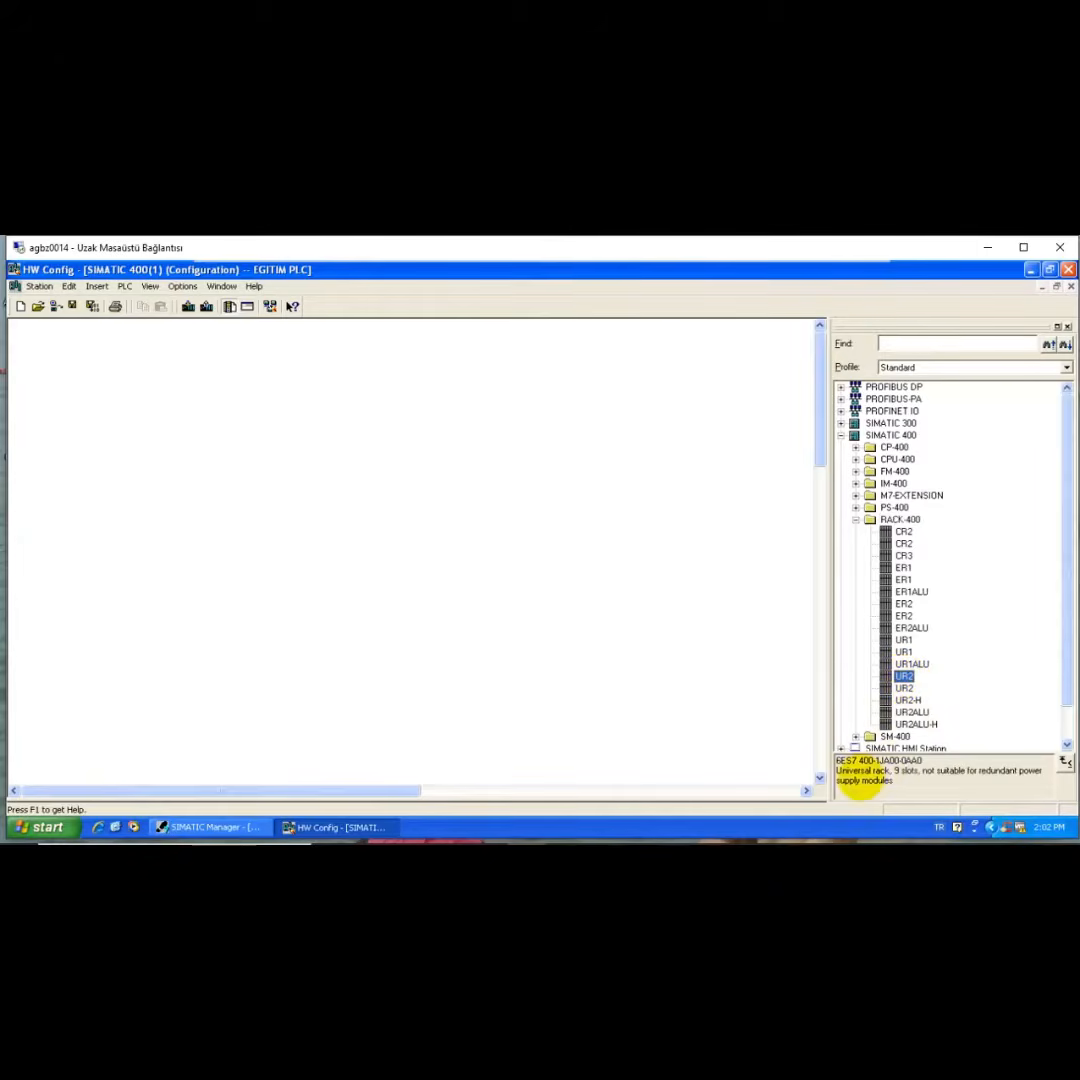
{"action": "left_click_drag", "start_coordinate": [858, 771], "coordinate": [903, 764]}
{"action": "left_click", "coordinate": [911, 677]}
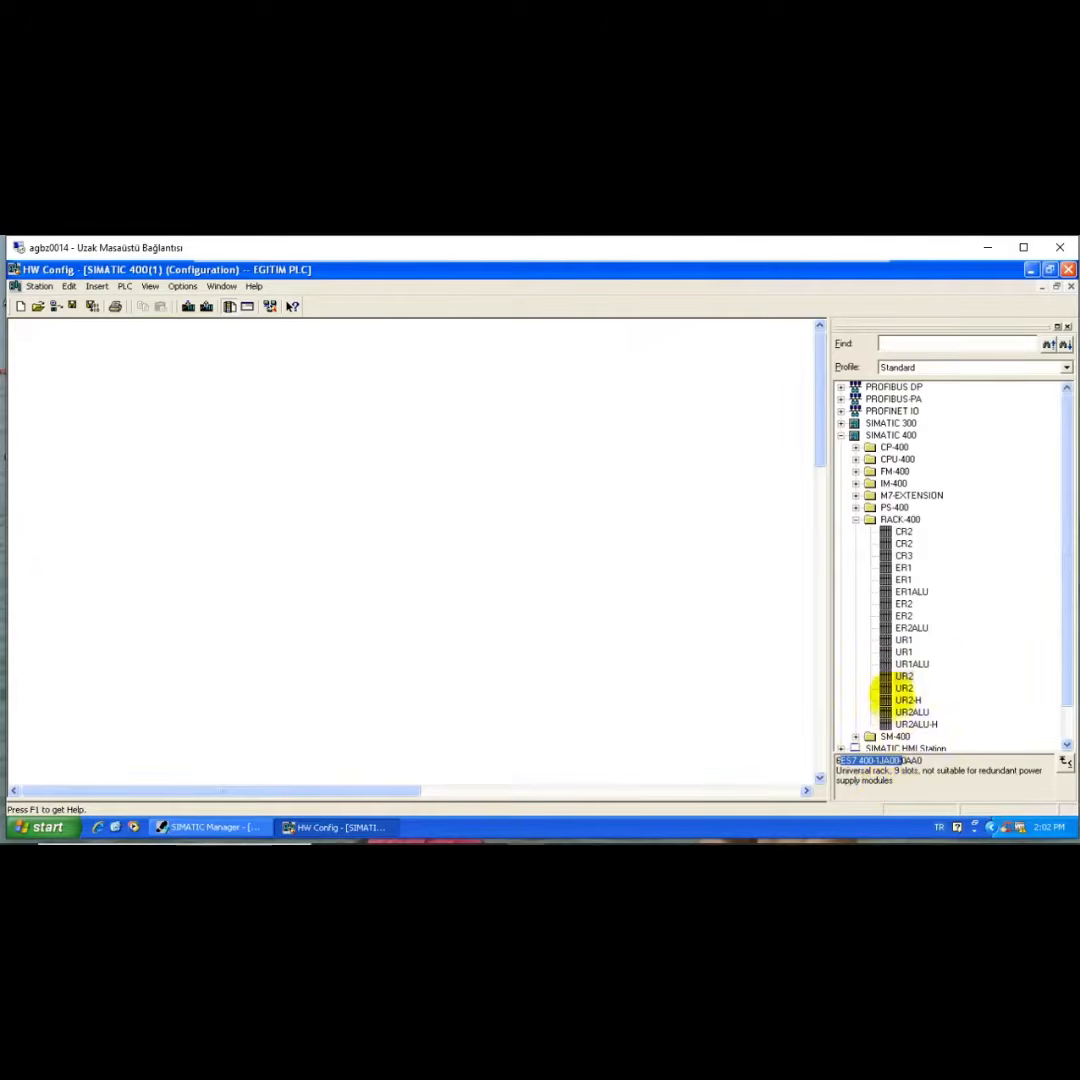
{"action": "left_click", "coordinate": [905, 677]}
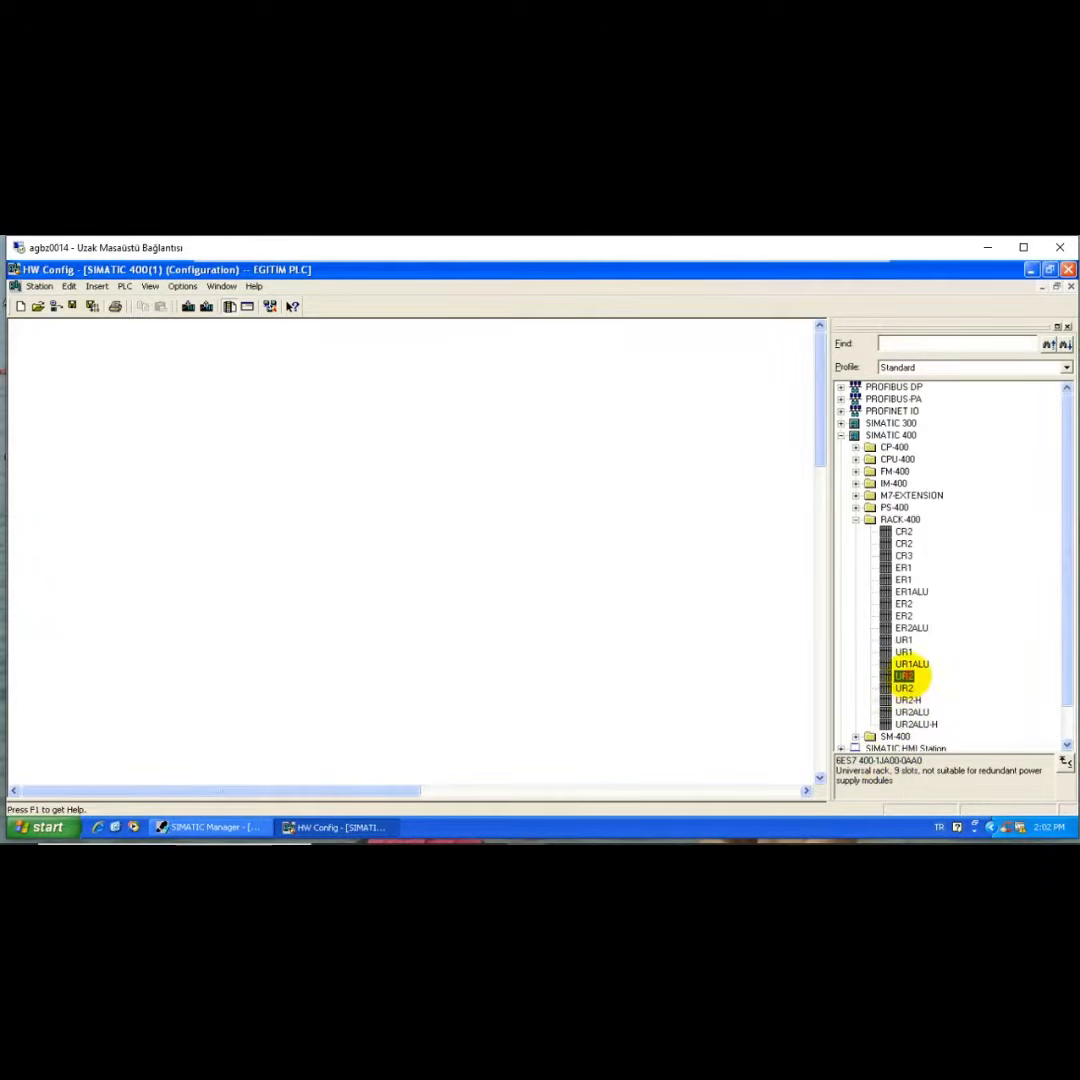
{"action": "left_click_drag", "start_coordinate": [910, 682], "coordinate": [779, 680]}
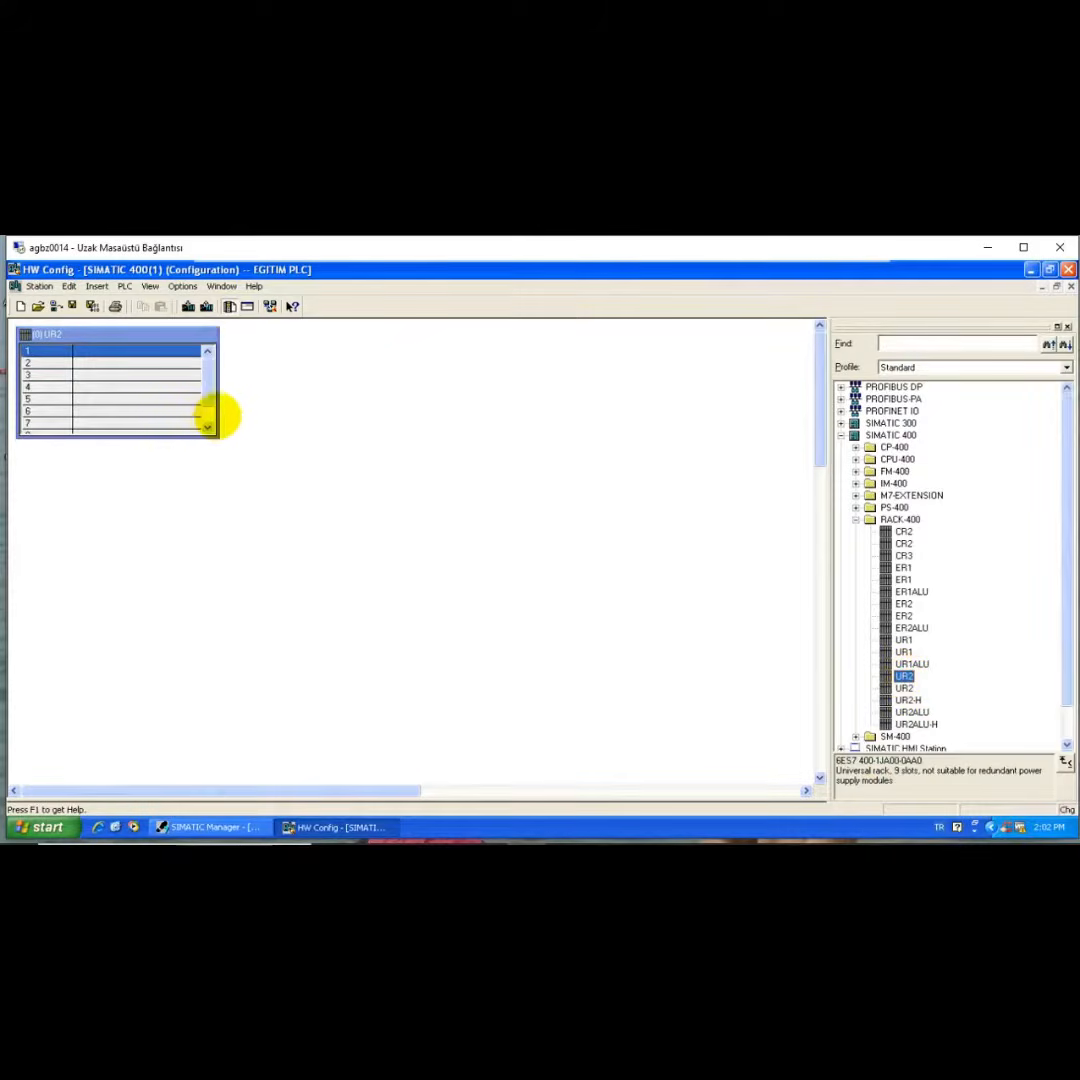
{"action": "left_click_drag", "start_coordinate": [216, 414], "coordinate": [622, 477]}
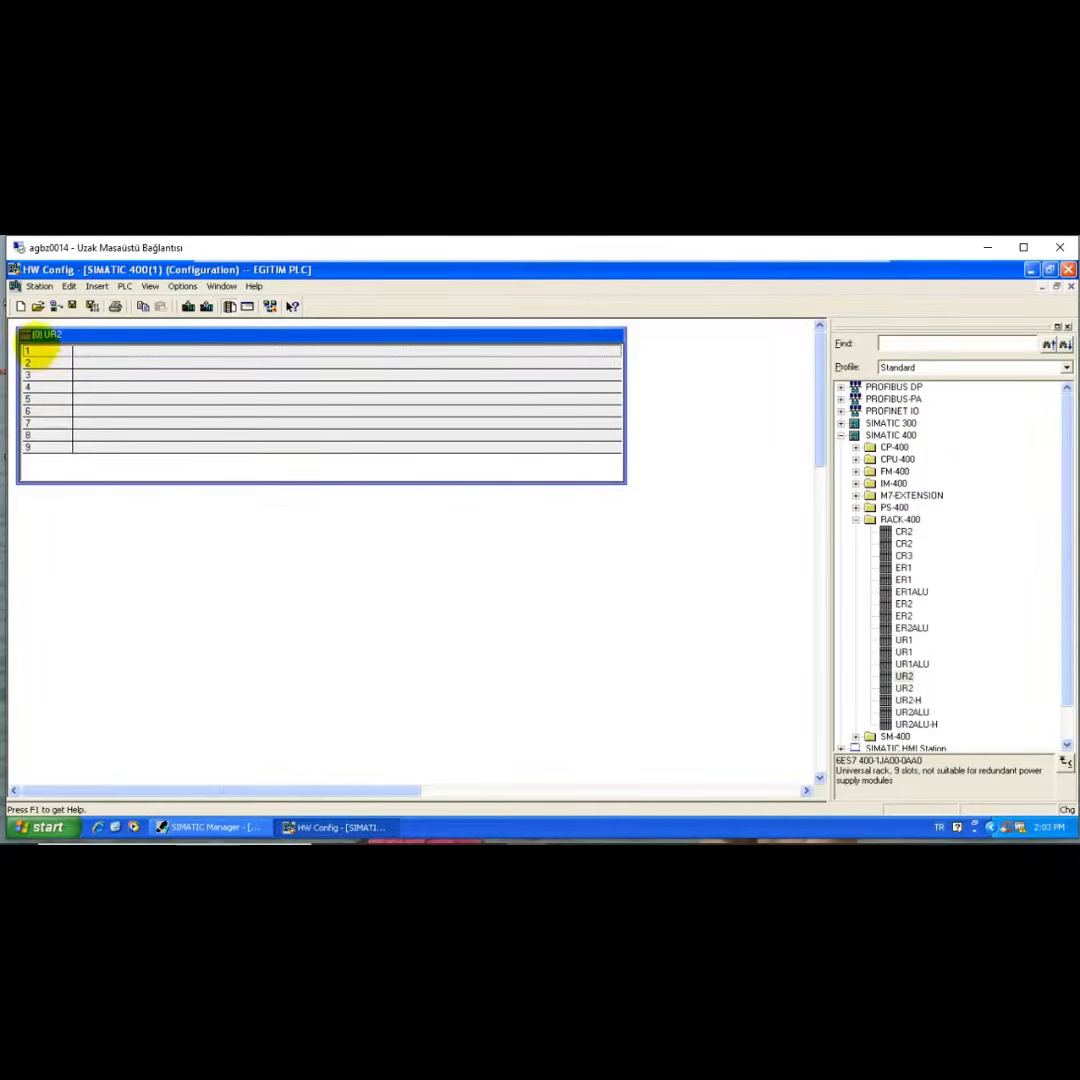
Step: Select slot 1 of the UR2 rack and list the Standard PS-400 power supplies in the hardware catalog
{"action": "left_click", "coordinate": [30, 352]}
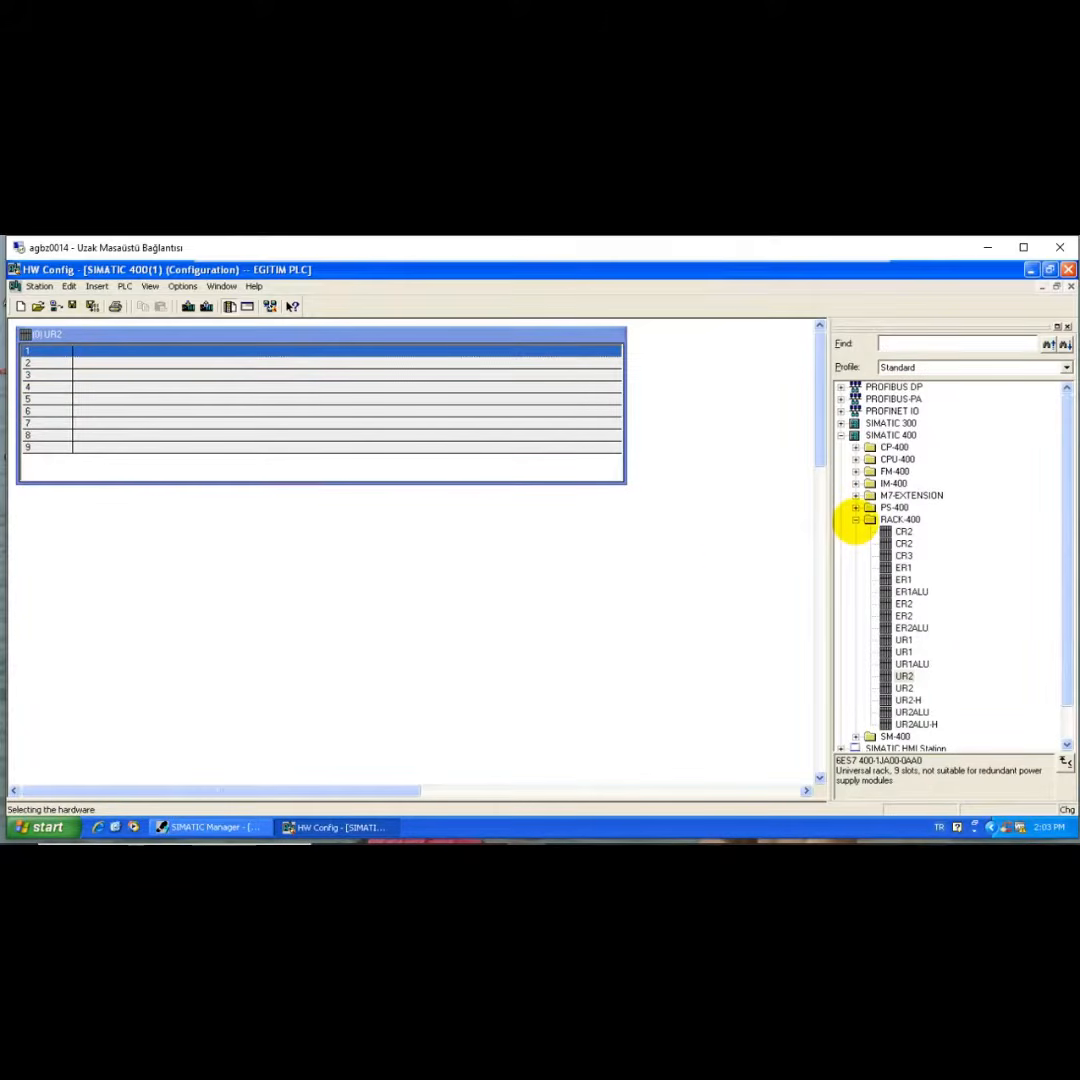
{"action": "left_click", "coordinate": [856, 520]}
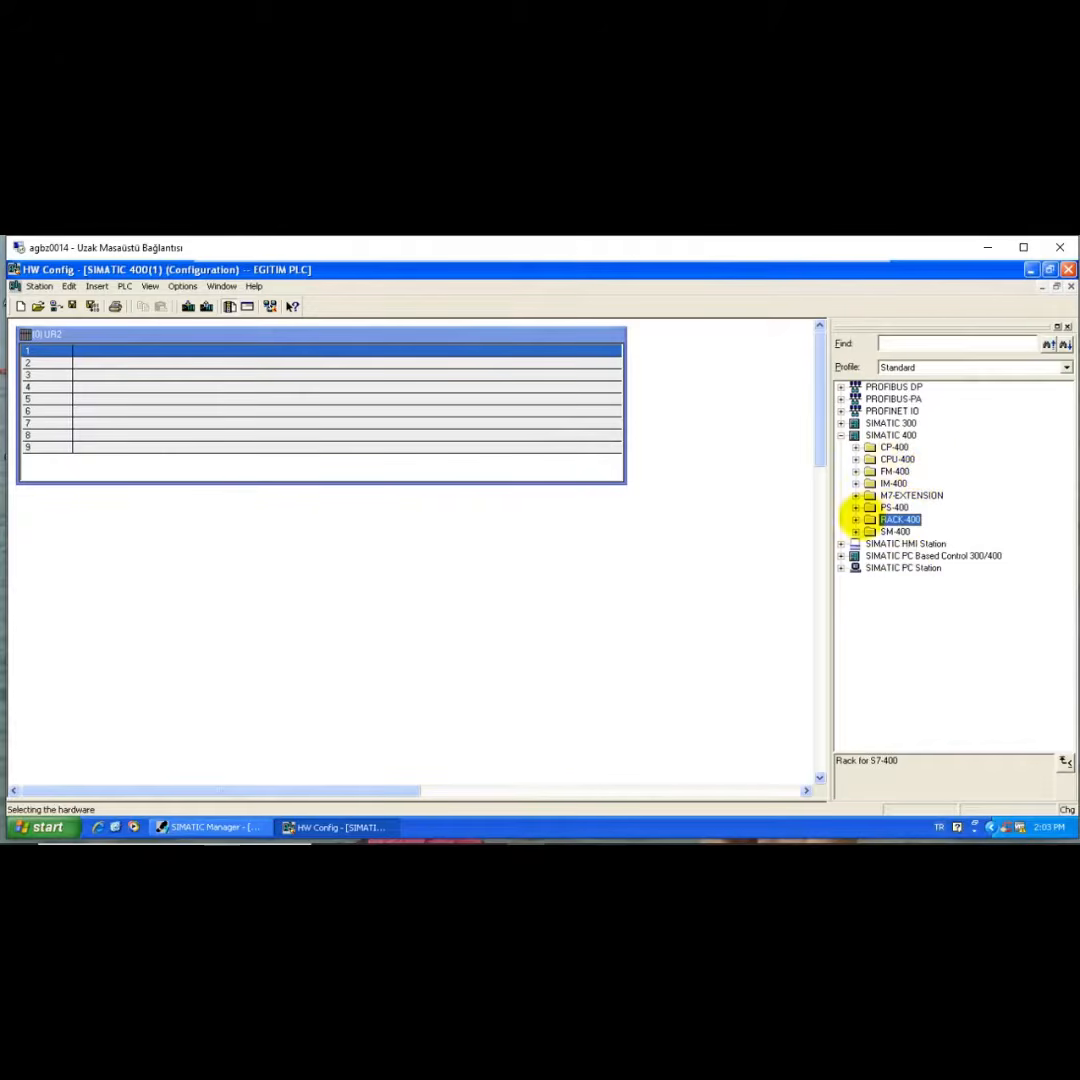
{"action": "left_click", "coordinate": [893, 507]}
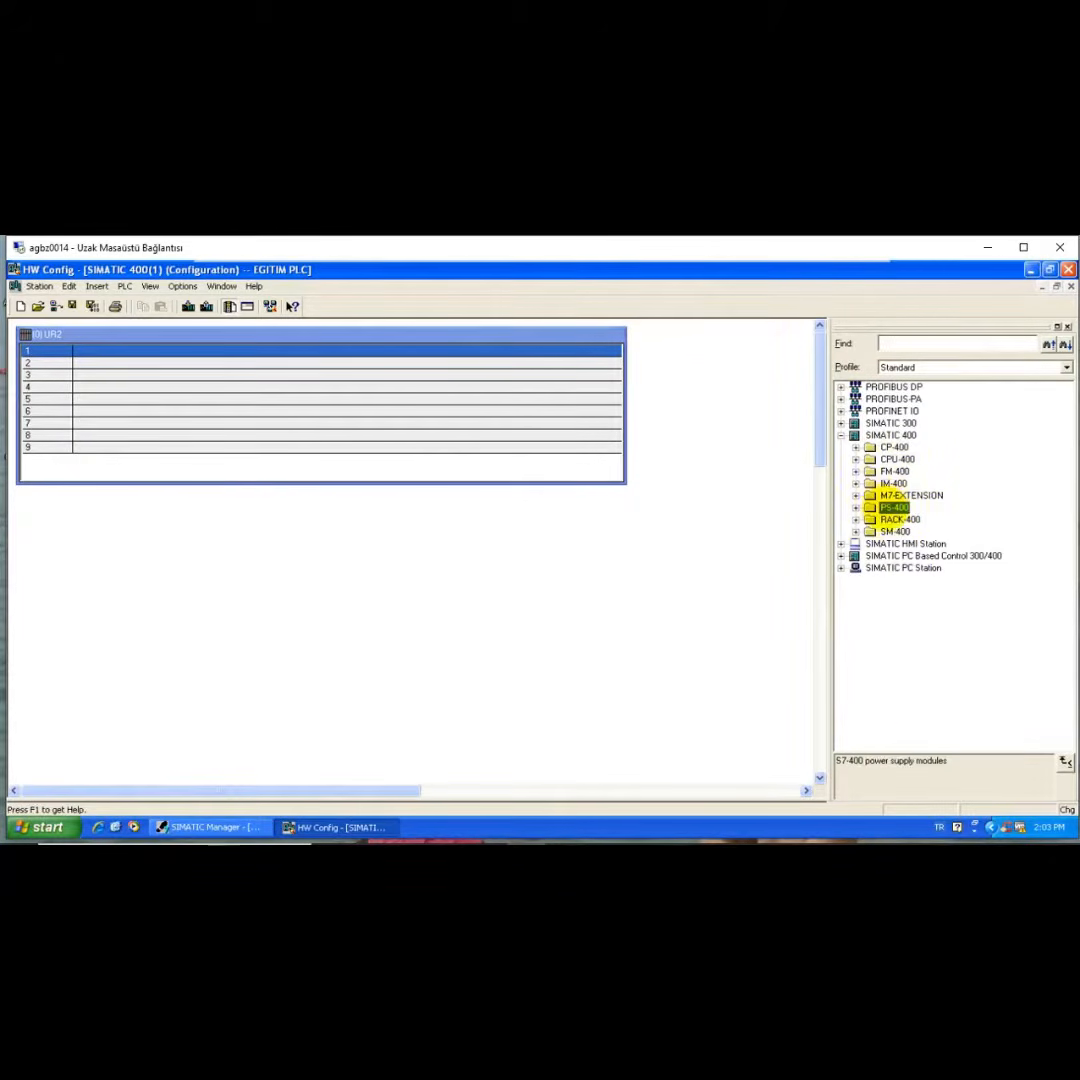
{"action": "left_click_drag", "start_coordinate": [866, 760], "coordinate": [926, 760]}
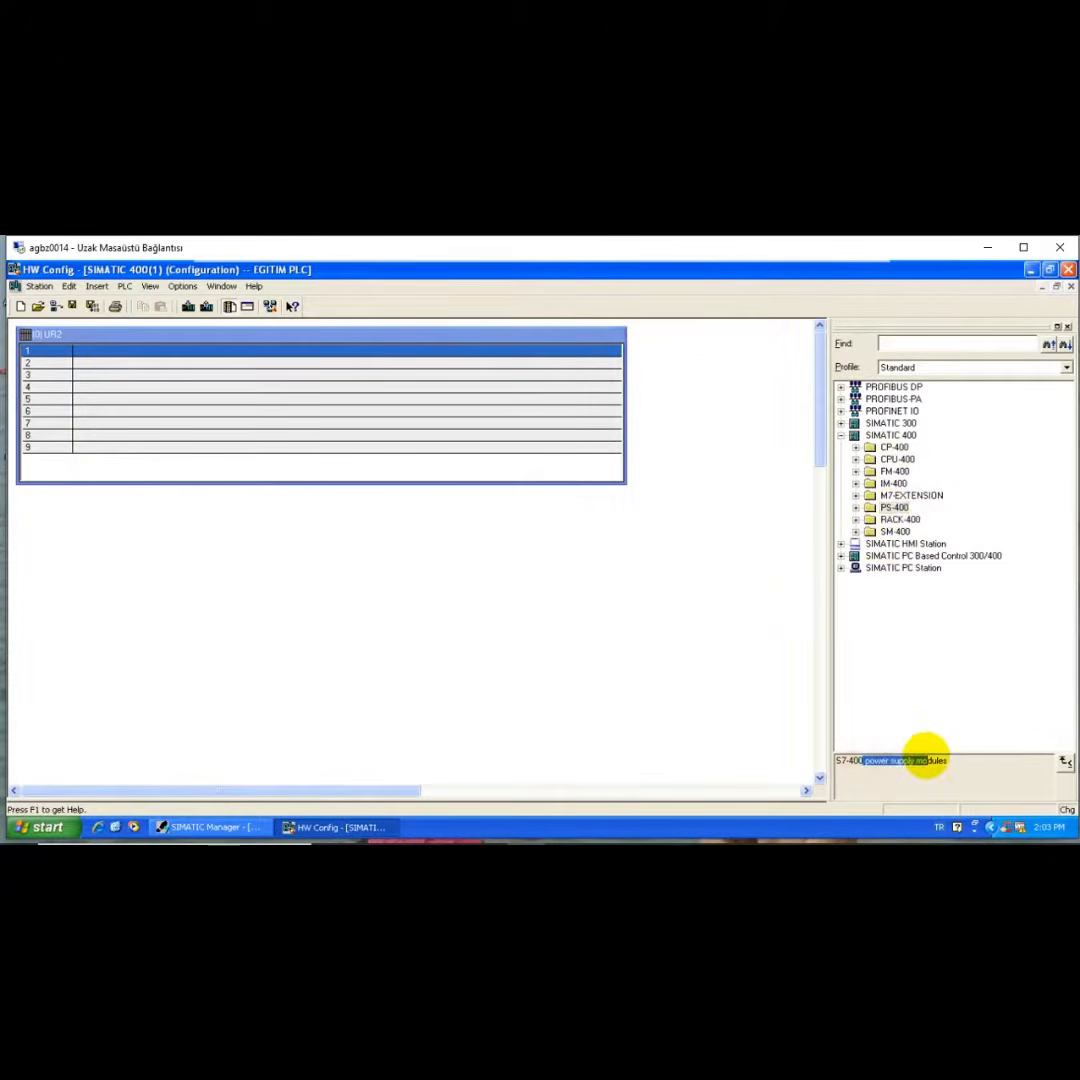
{"action": "left_click", "coordinate": [856, 507]}
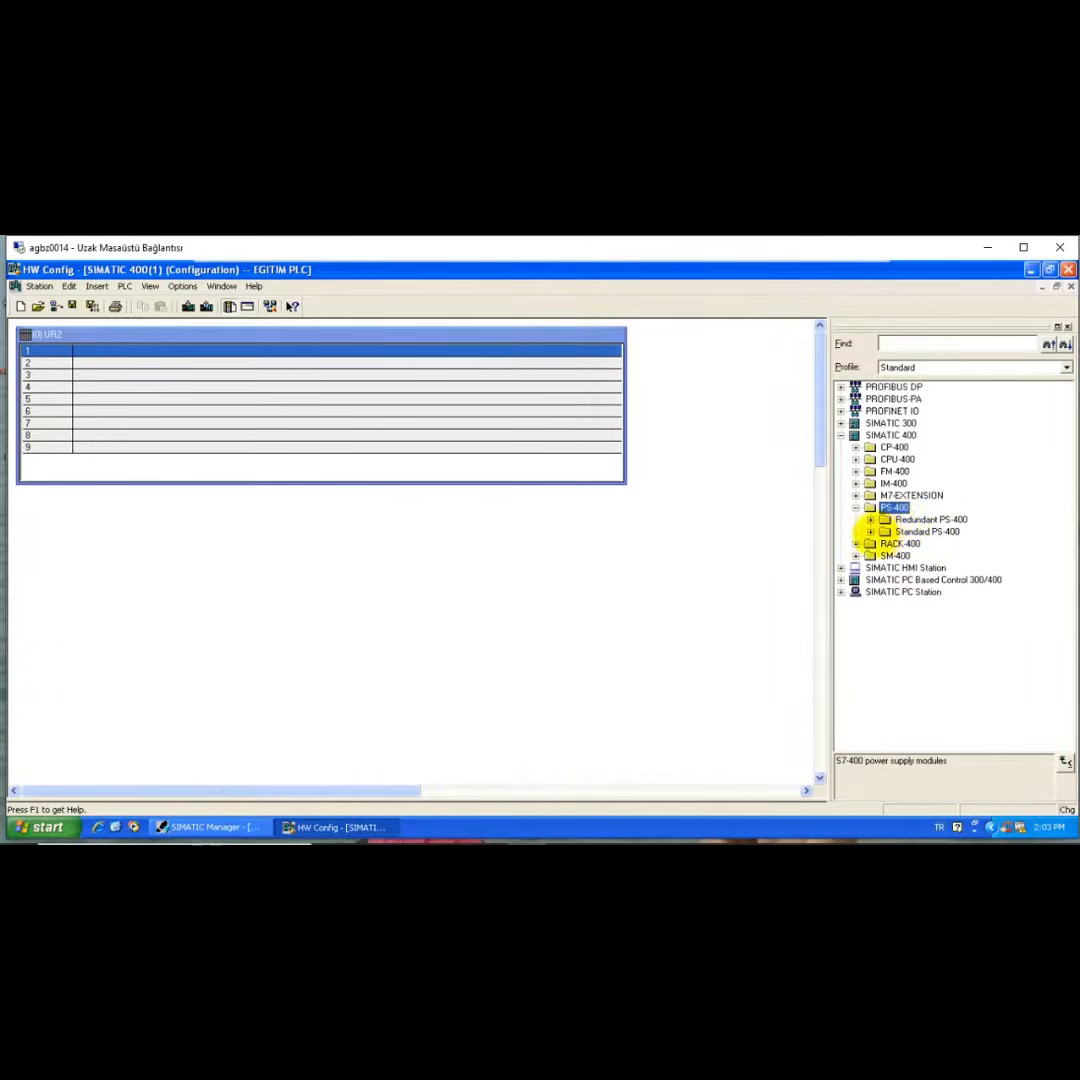
{"action": "left_click", "coordinate": [870, 531]}
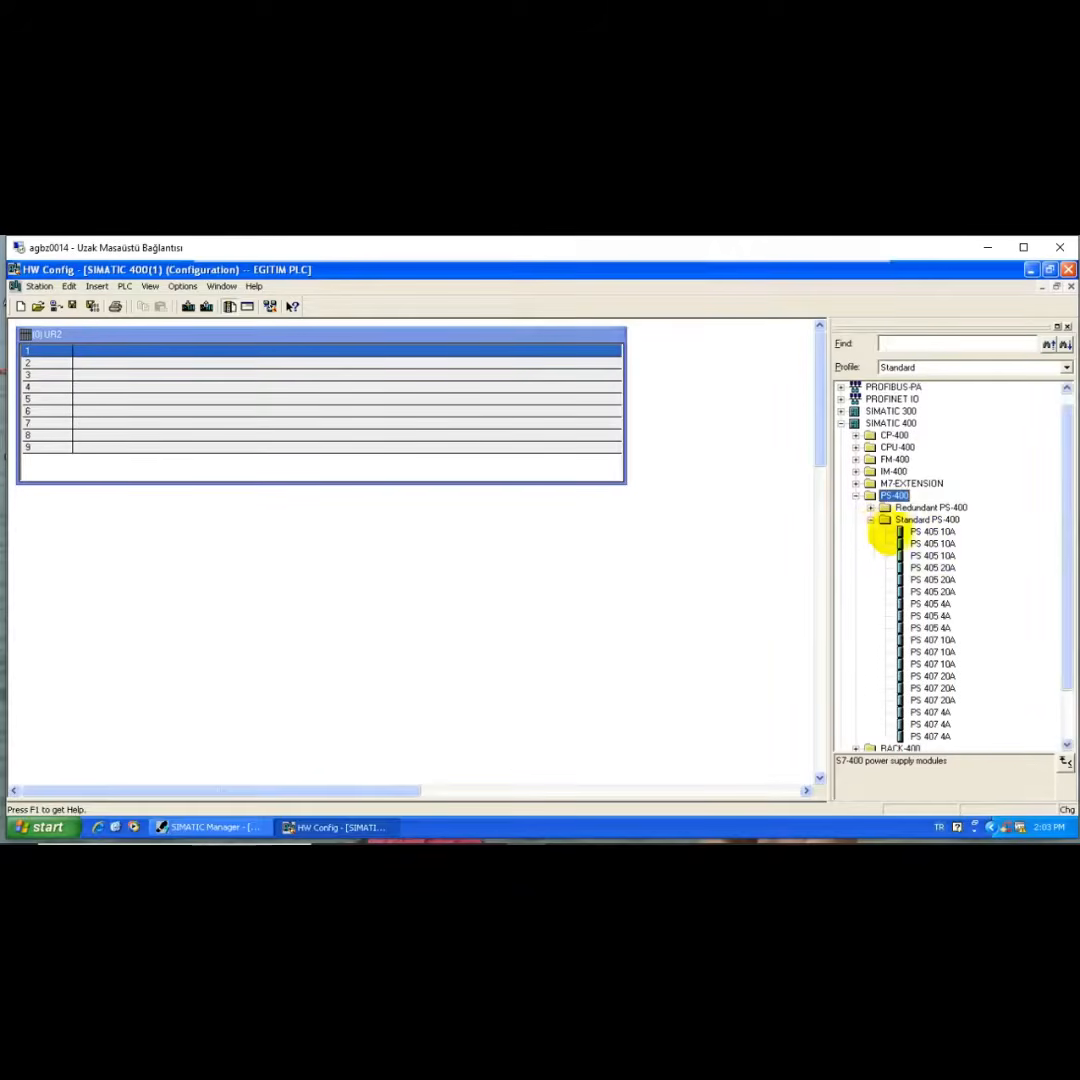
Step: Compare several standard power supplies and insert the PS 405 10A, 6ES7 405-0KA00-0AA0, into slot 1 of the rack
{"action": "left_click", "coordinate": [925, 532]}
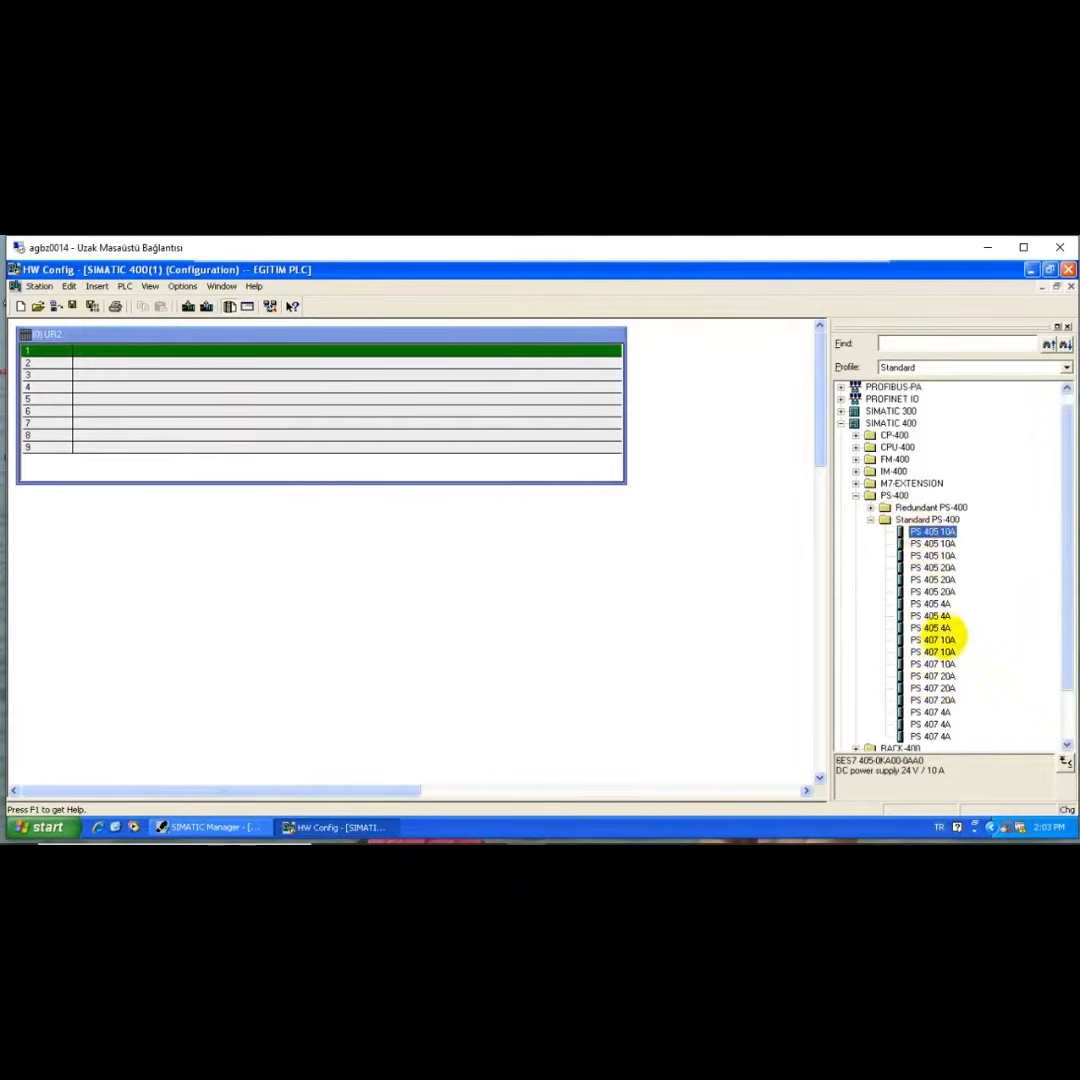
{"action": "left_click", "coordinate": [935, 579]}
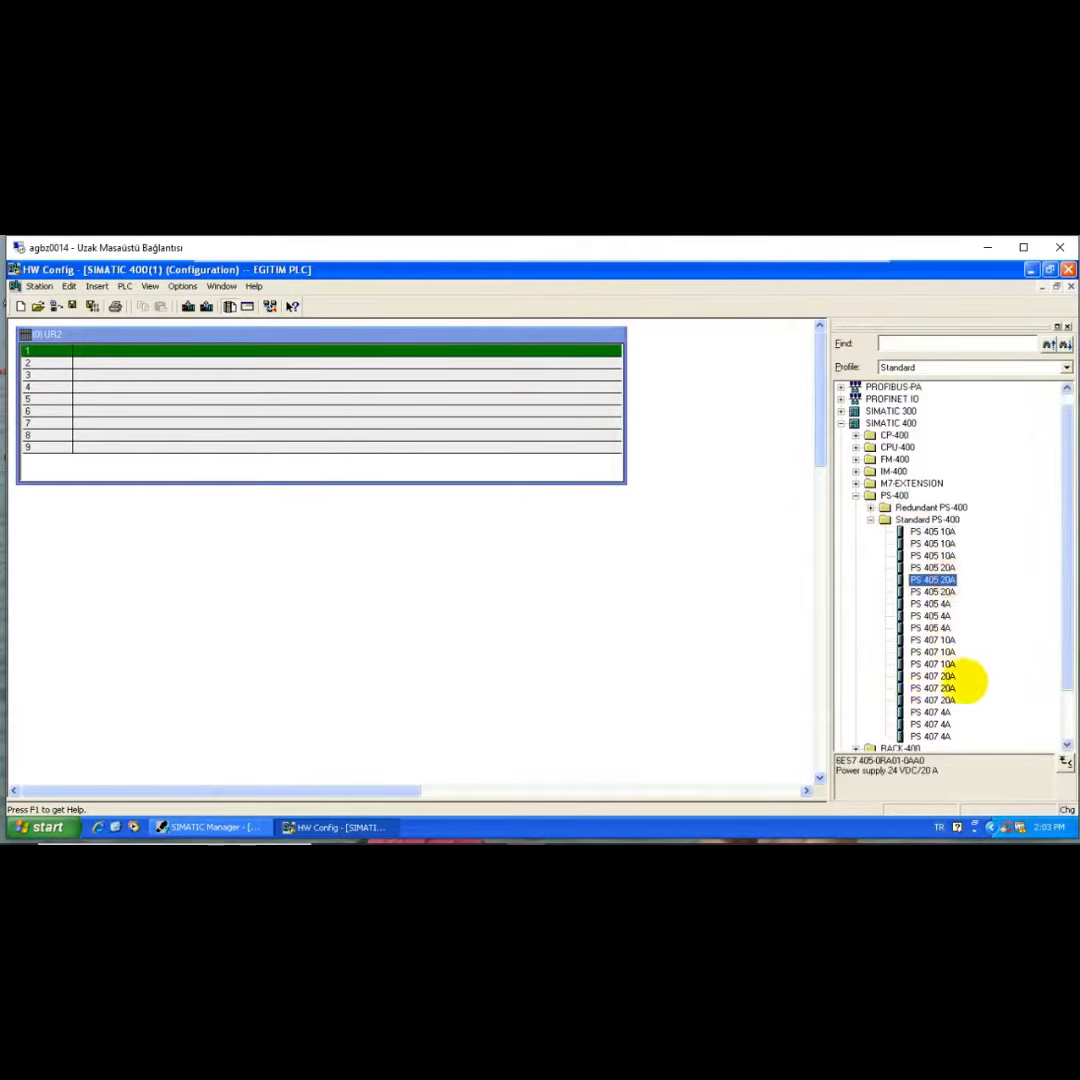
{"action": "left_click", "coordinate": [933, 723]}
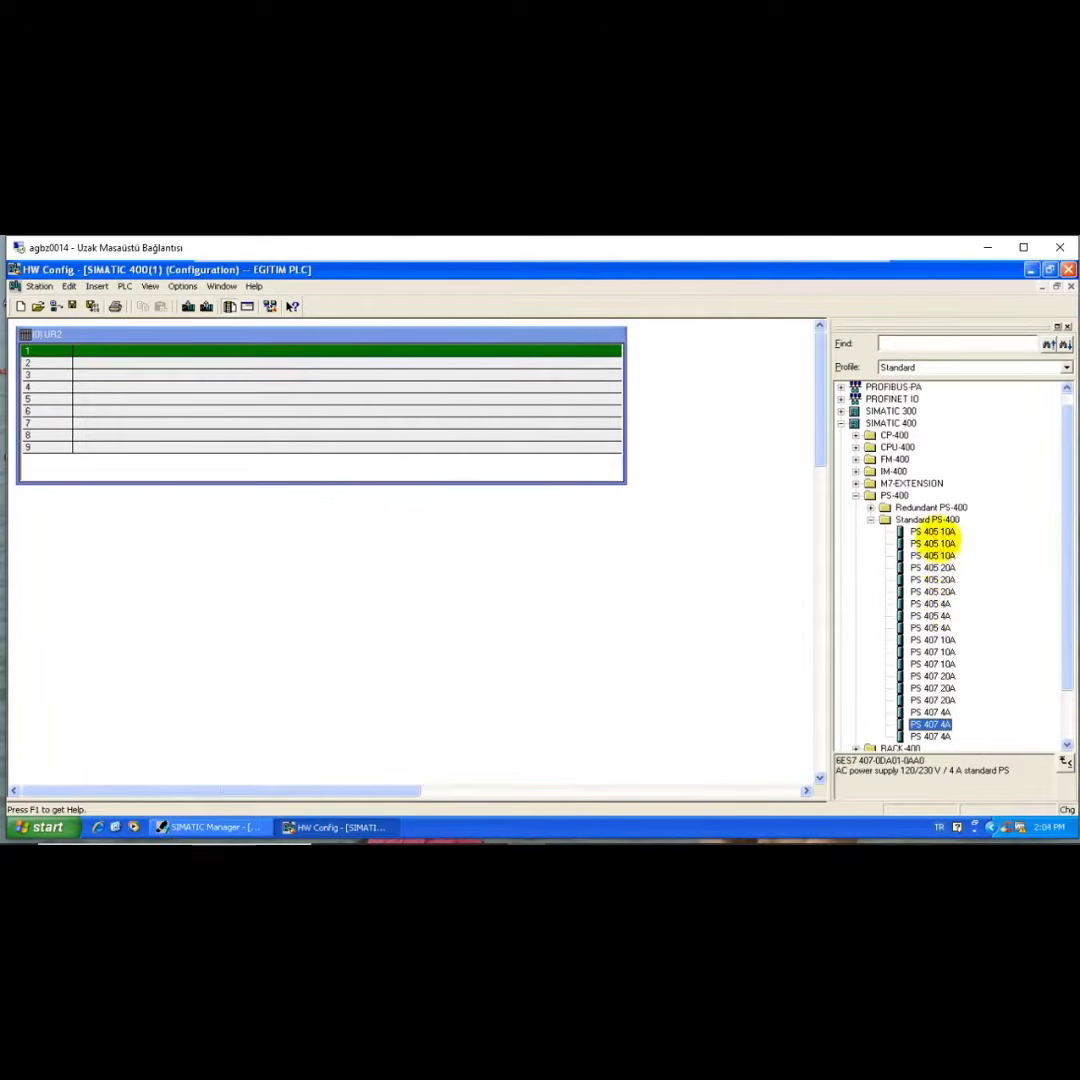
{"action": "left_click", "coordinate": [933, 531]}
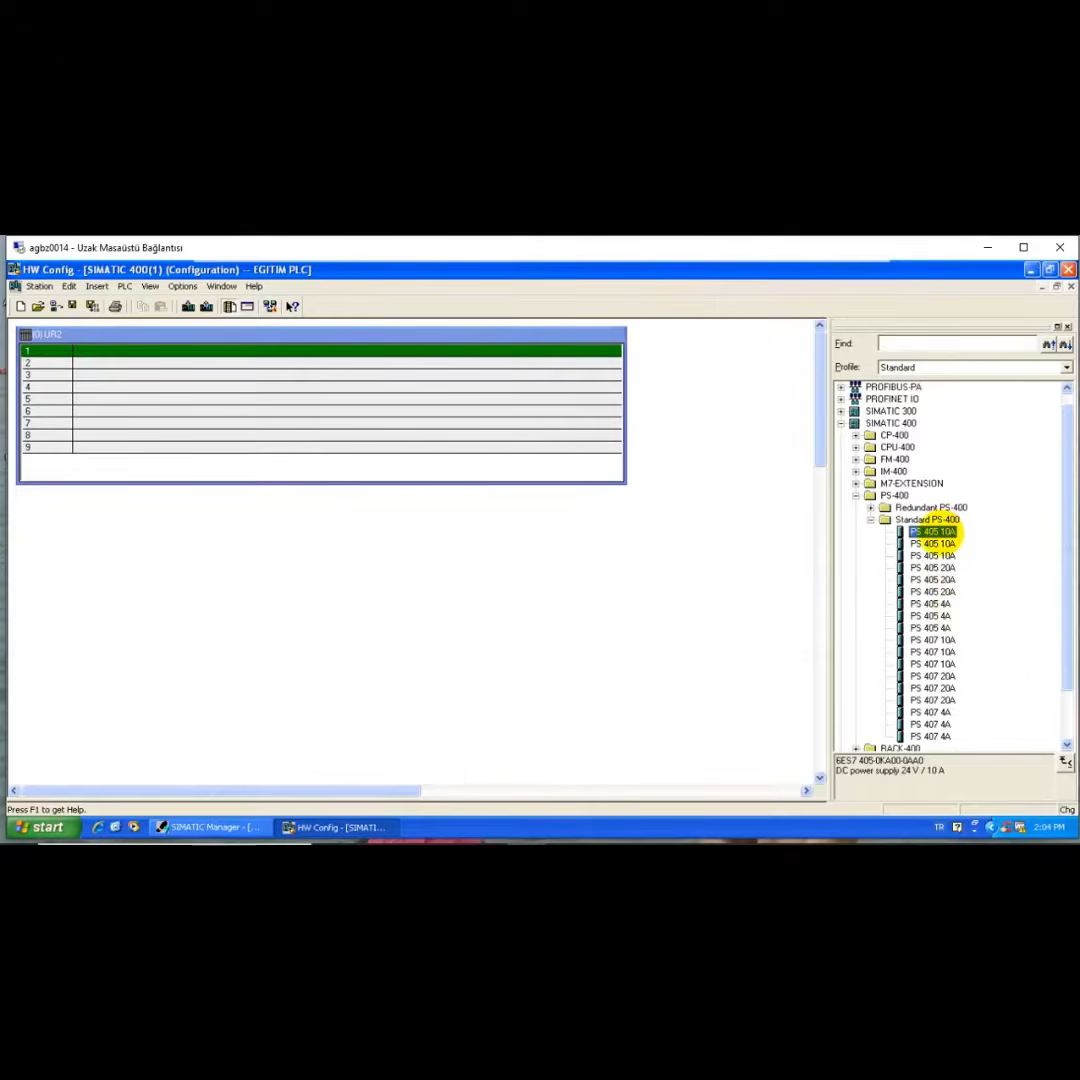
{"action": "double_click", "coordinate": [935, 531]}
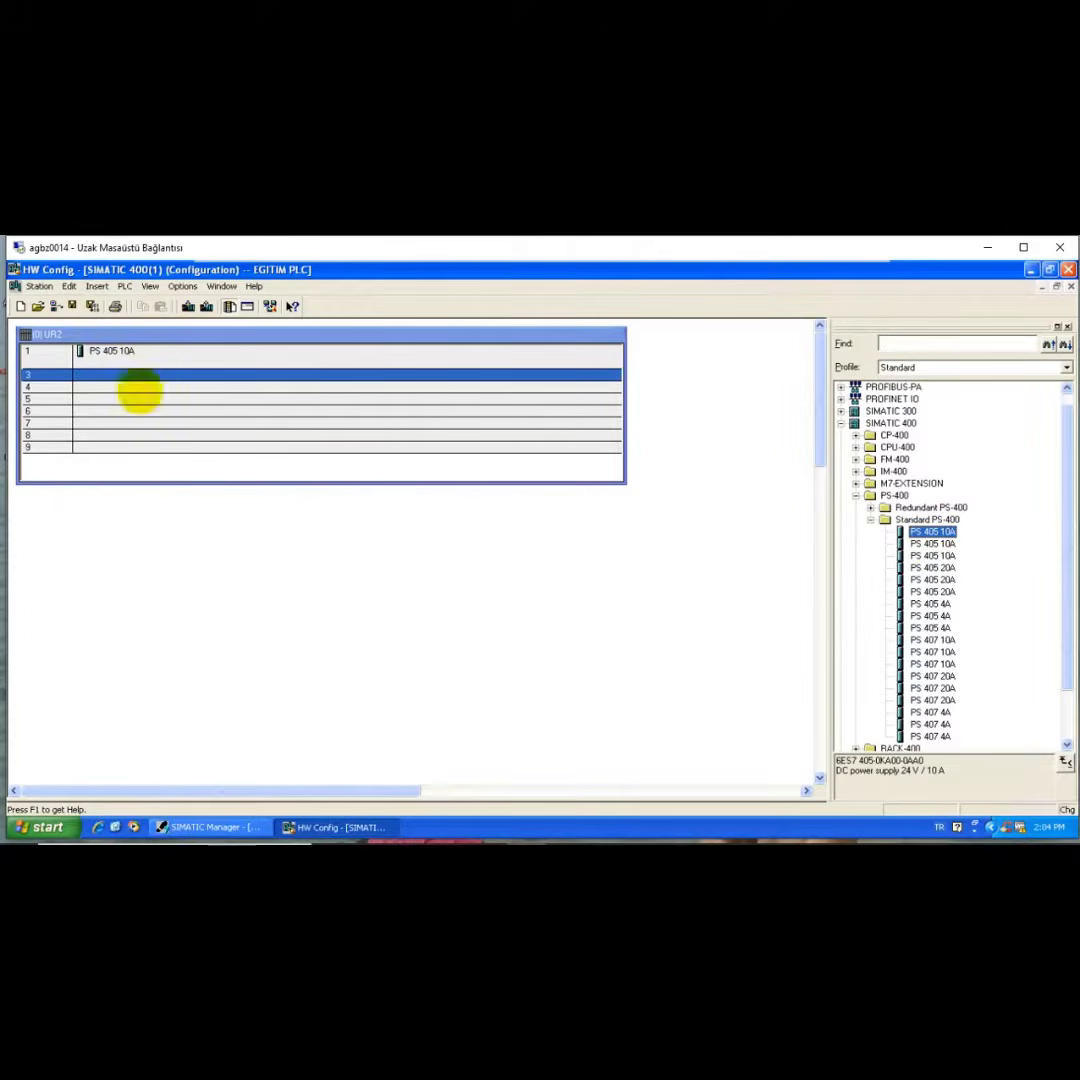
Step: Delete the PS 405 10A power supply from slot 1 of the UR2 rack
{"action": "left_click", "coordinate": [115, 354]}
{"action": "right_click", "coordinate": [115, 354]}
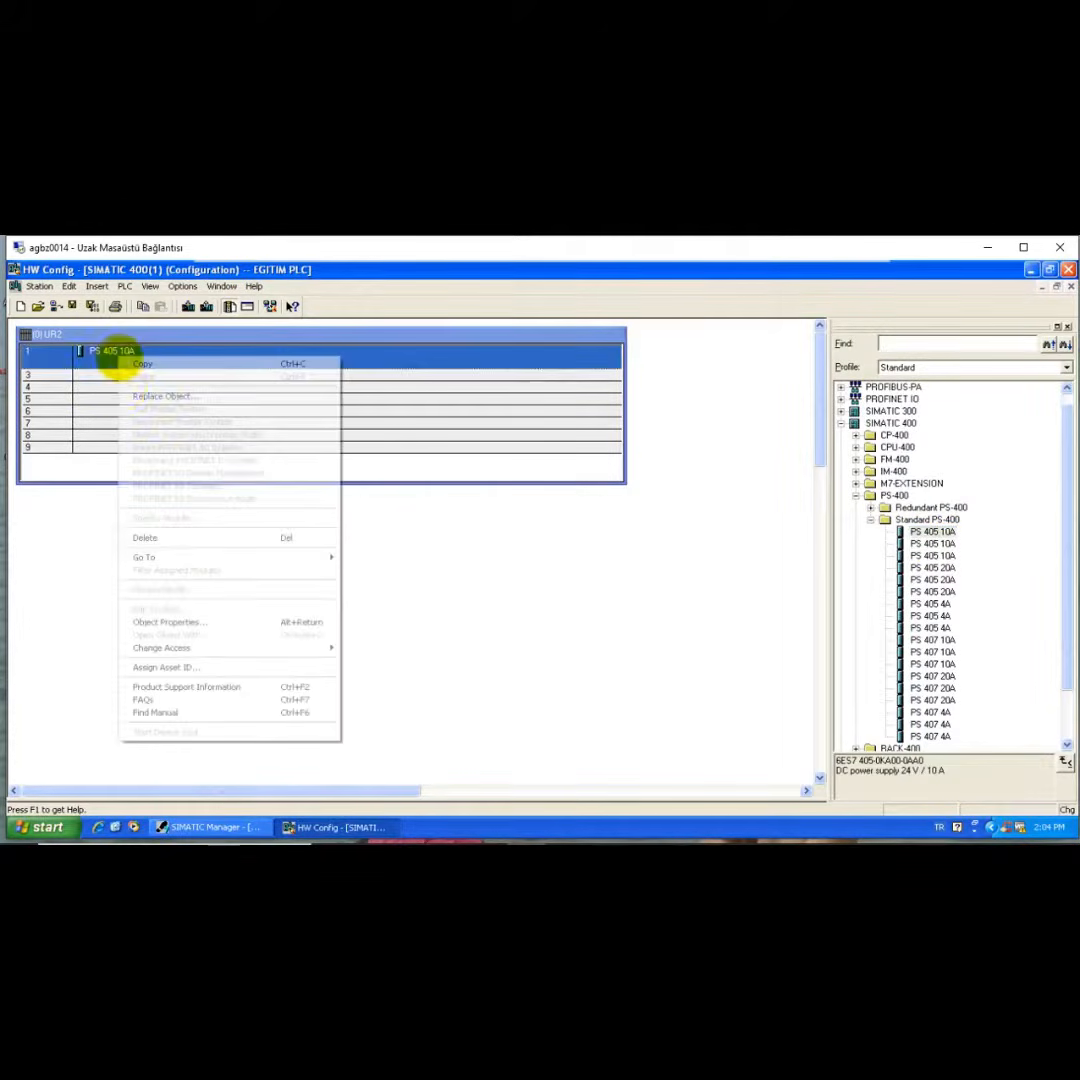
{"action": "left_click", "coordinate": [138, 537]}
{"action": "left_click", "coordinate": [461, 574]}
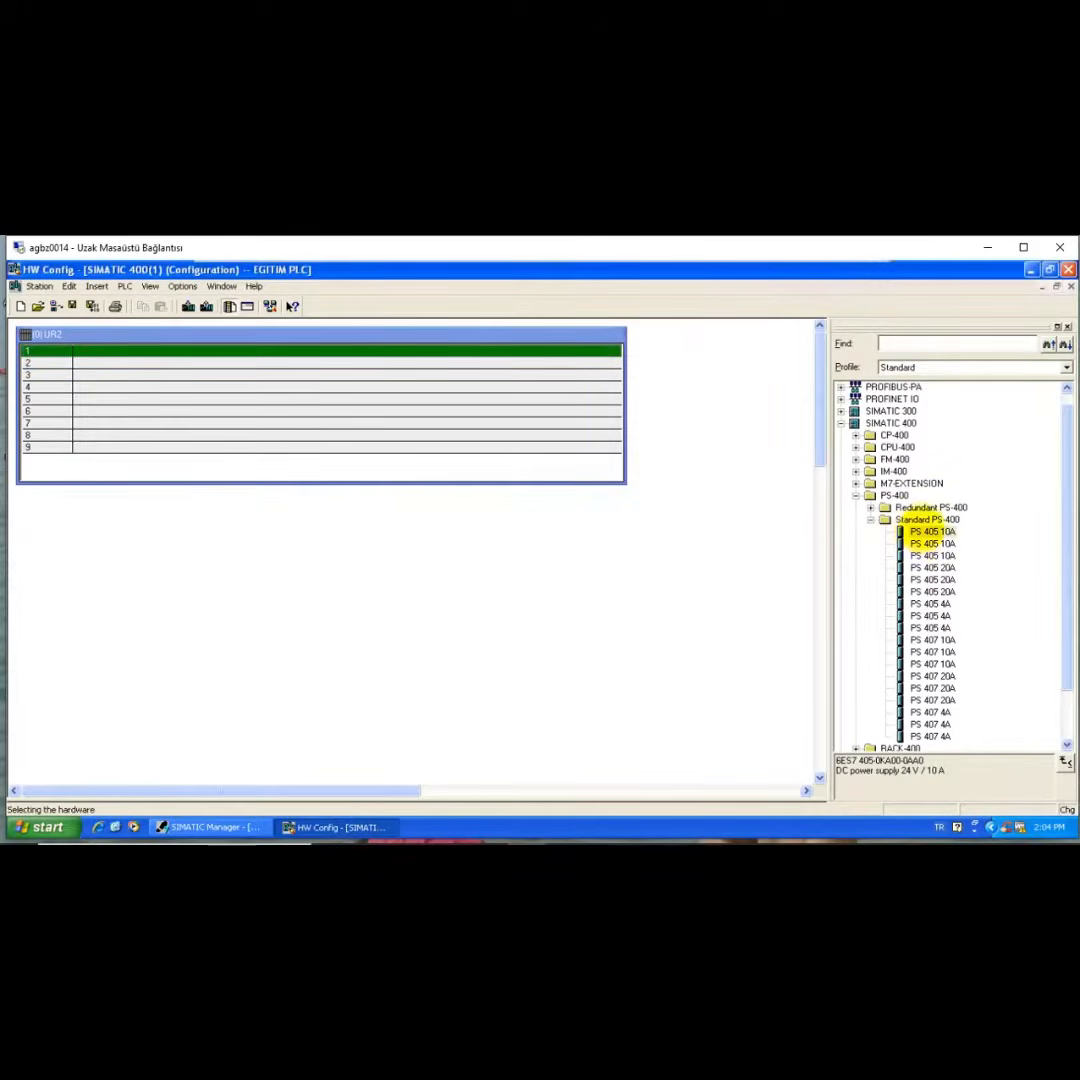
Step: Try the PS 405 10A power supply, 6ES7 405-0KA00-0AA0, below slot 1 and place it in slot 1 of the rack
{"action": "left_click", "coordinate": [922, 523]}
{"action": "left_click", "coordinate": [921, 534]}
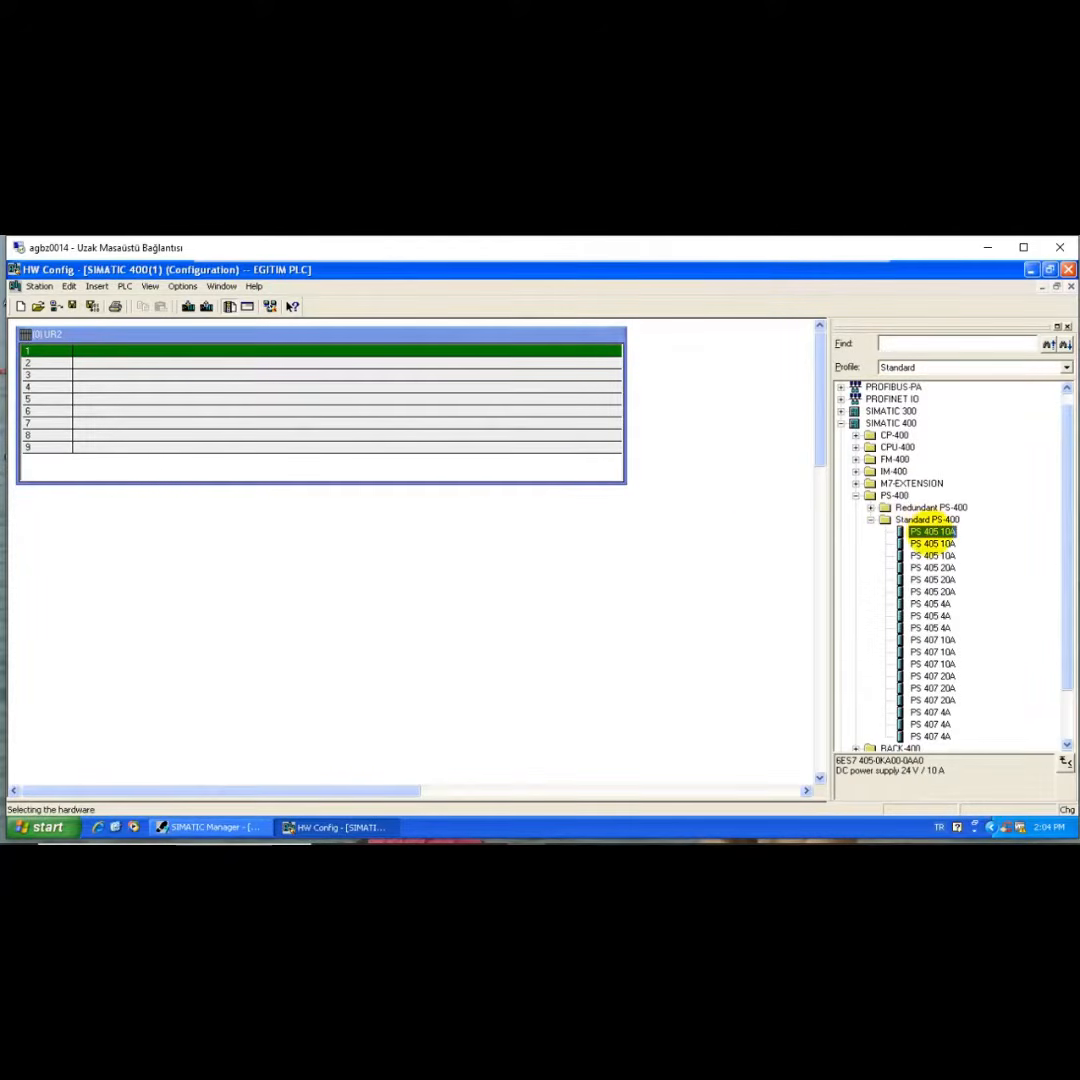
{"action": "left_click_drag", "start_coordinate": [932, 531], "coordinate": [329, 368]}
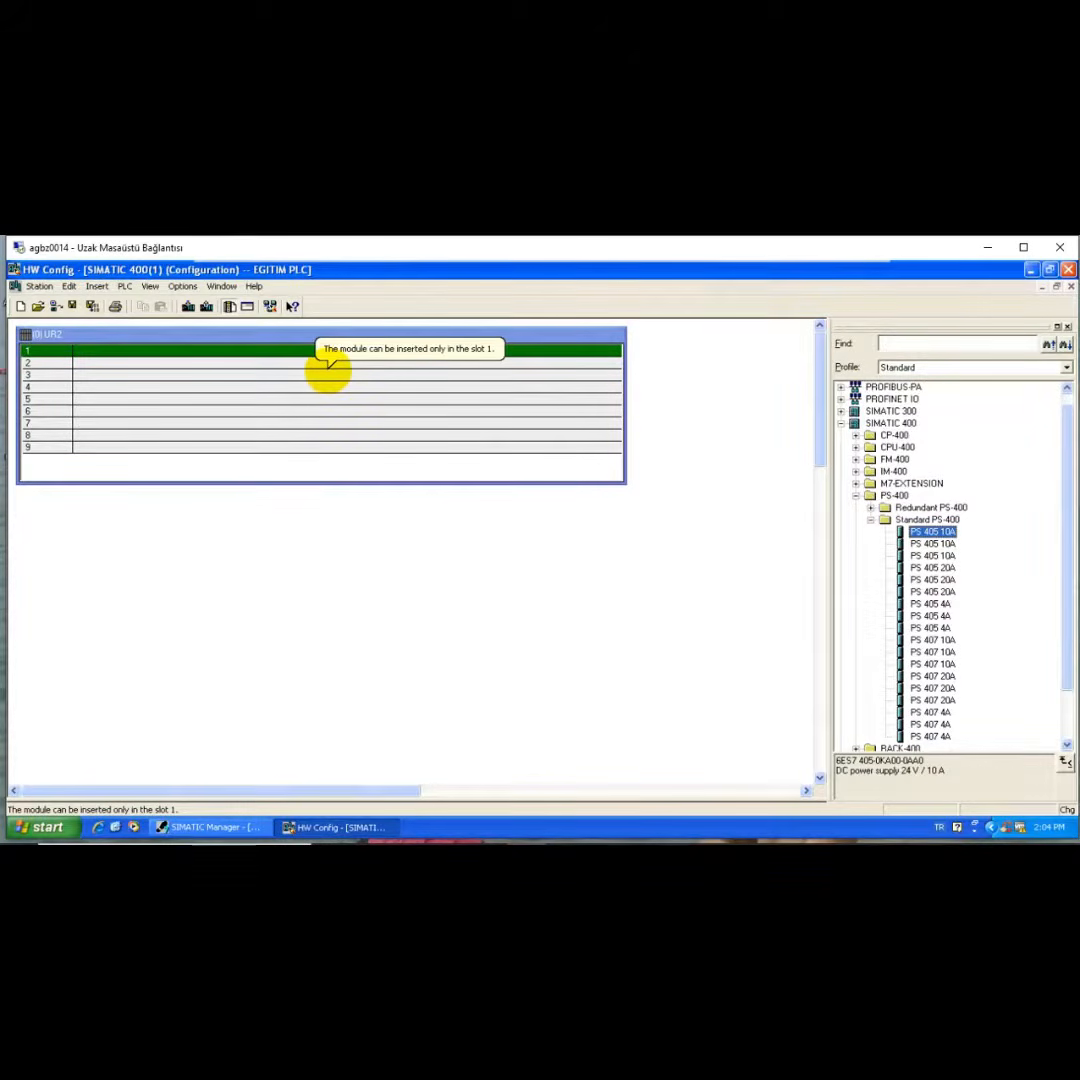
{"action": "left_click_drag", "start_coordinate": [330, 370], "coordinate": [330, 351]}
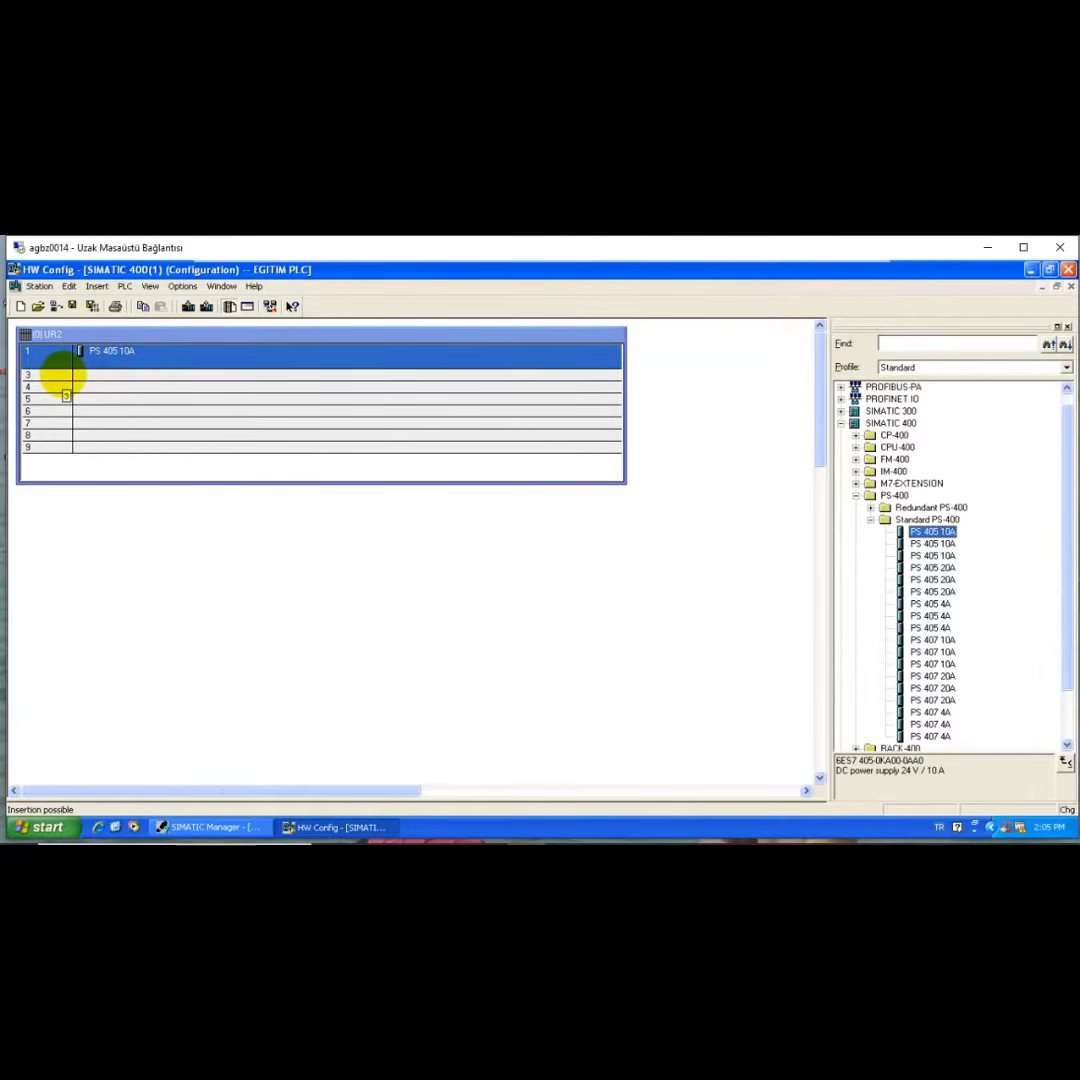
Step: Remove the reinserted PS 405 10A power supply from slot 1
{"action": "right_click", "coordinate": [109, 356]}
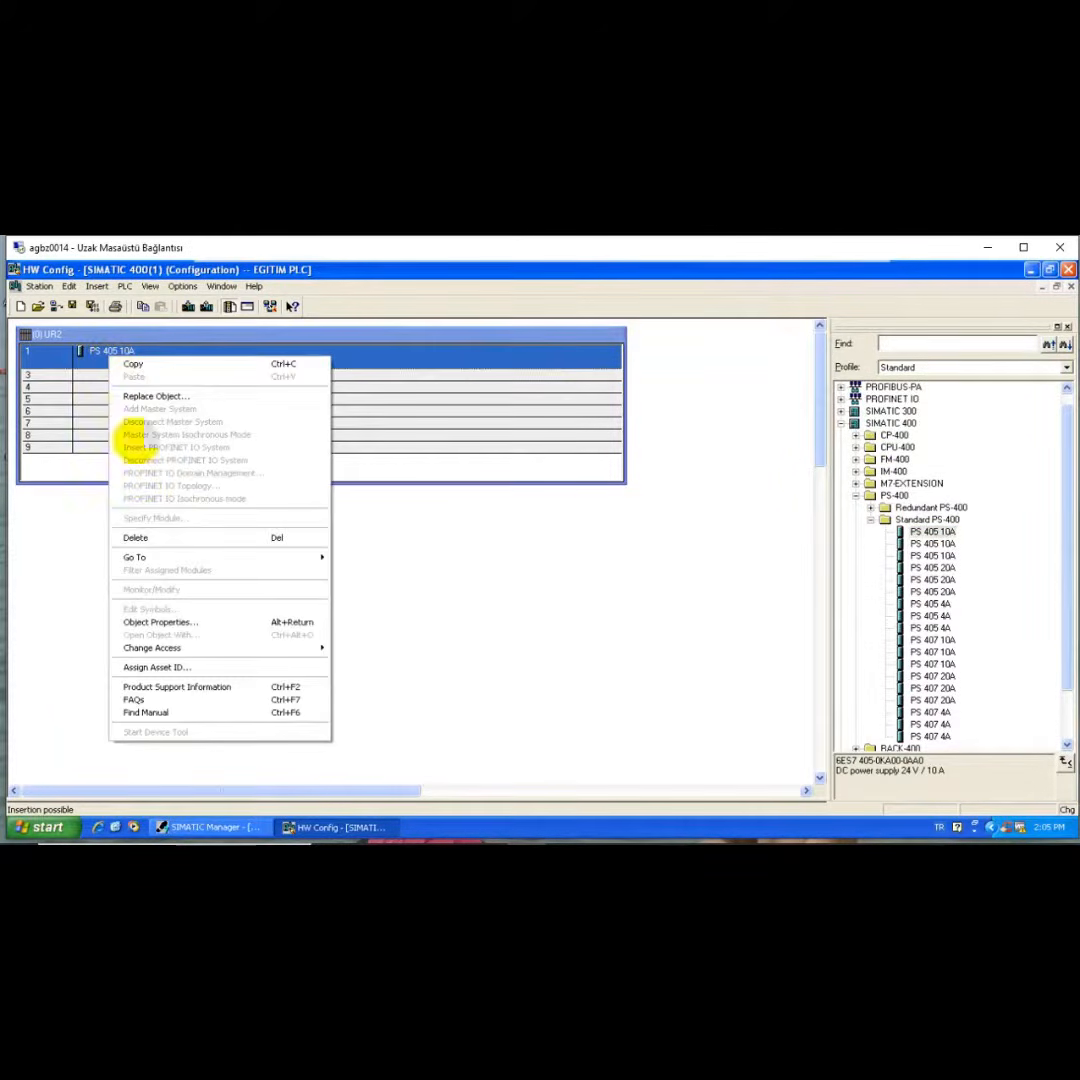
{"action": "left_click", "coordinate": [135, 537]}
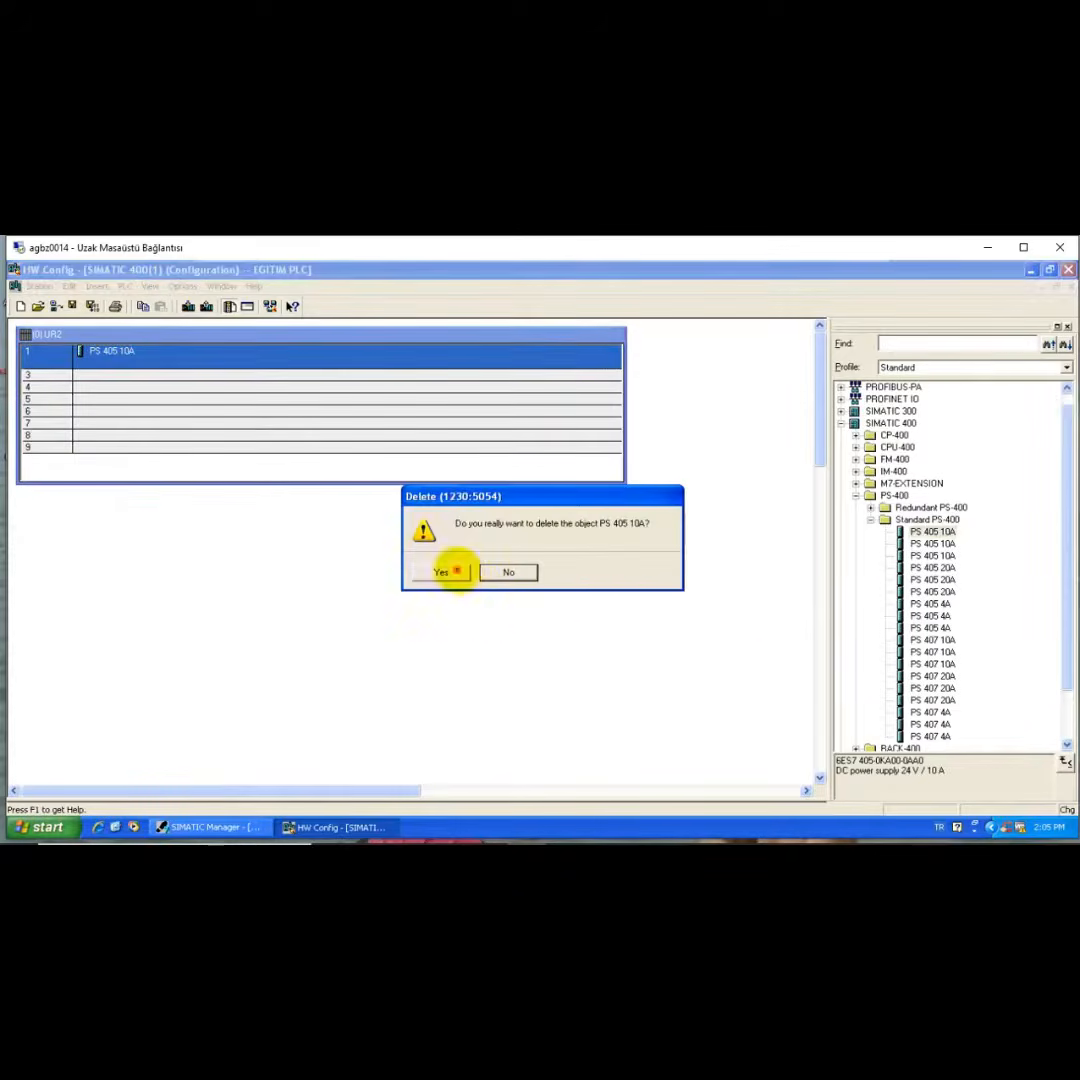
{"action": "left_click", "coordinate": [452, 571]}
Step: Insert the PS 405 4A power supply, 6ES7 405-0DA01-0AA0, into slot 1 and collapse the Standard PS-400 catalog folder
{"action": "left_click", "coordinate": [930, 615]}
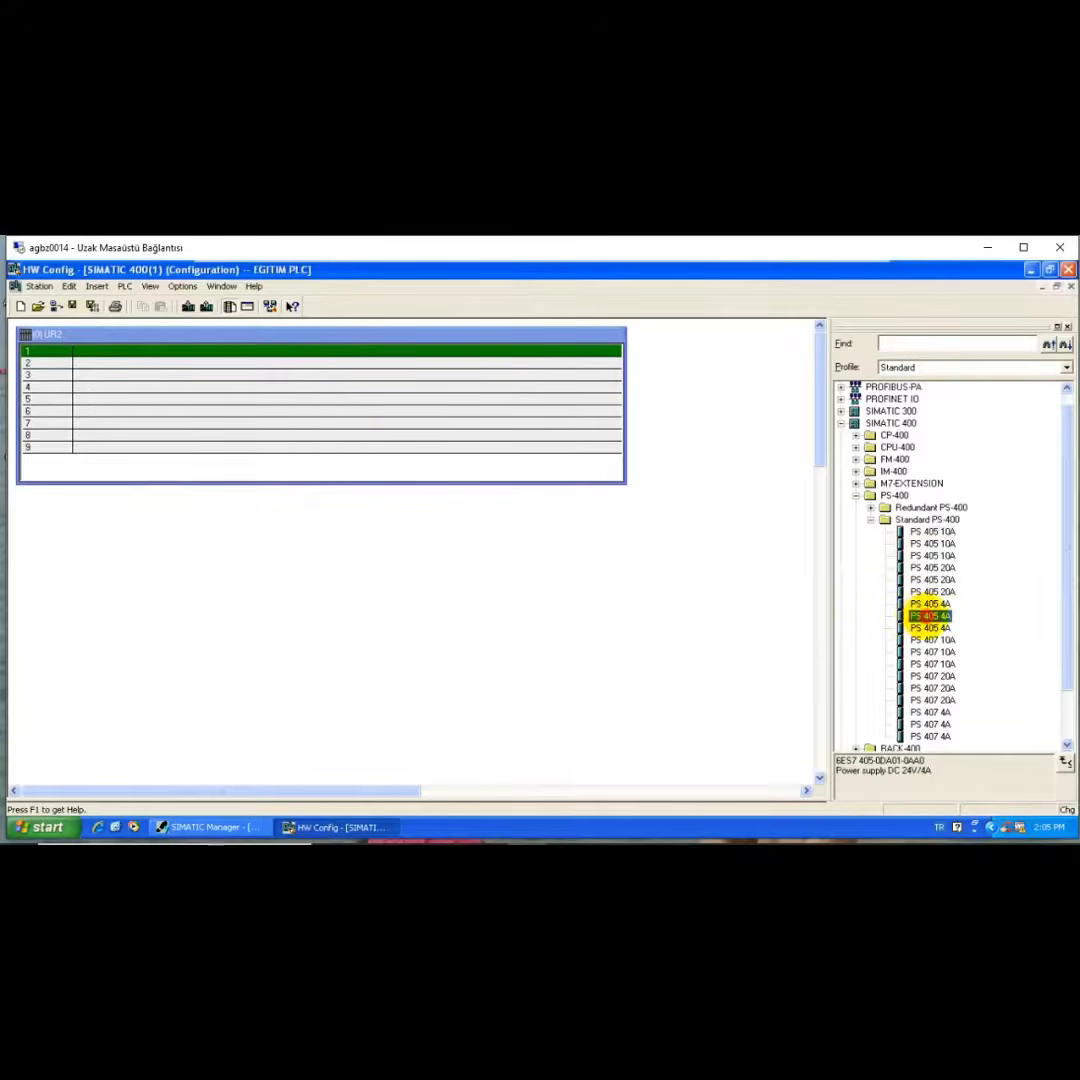
{"action": "left_click_drag", "start_coordinate": [930, 615], "coordinate": [340, 352]}
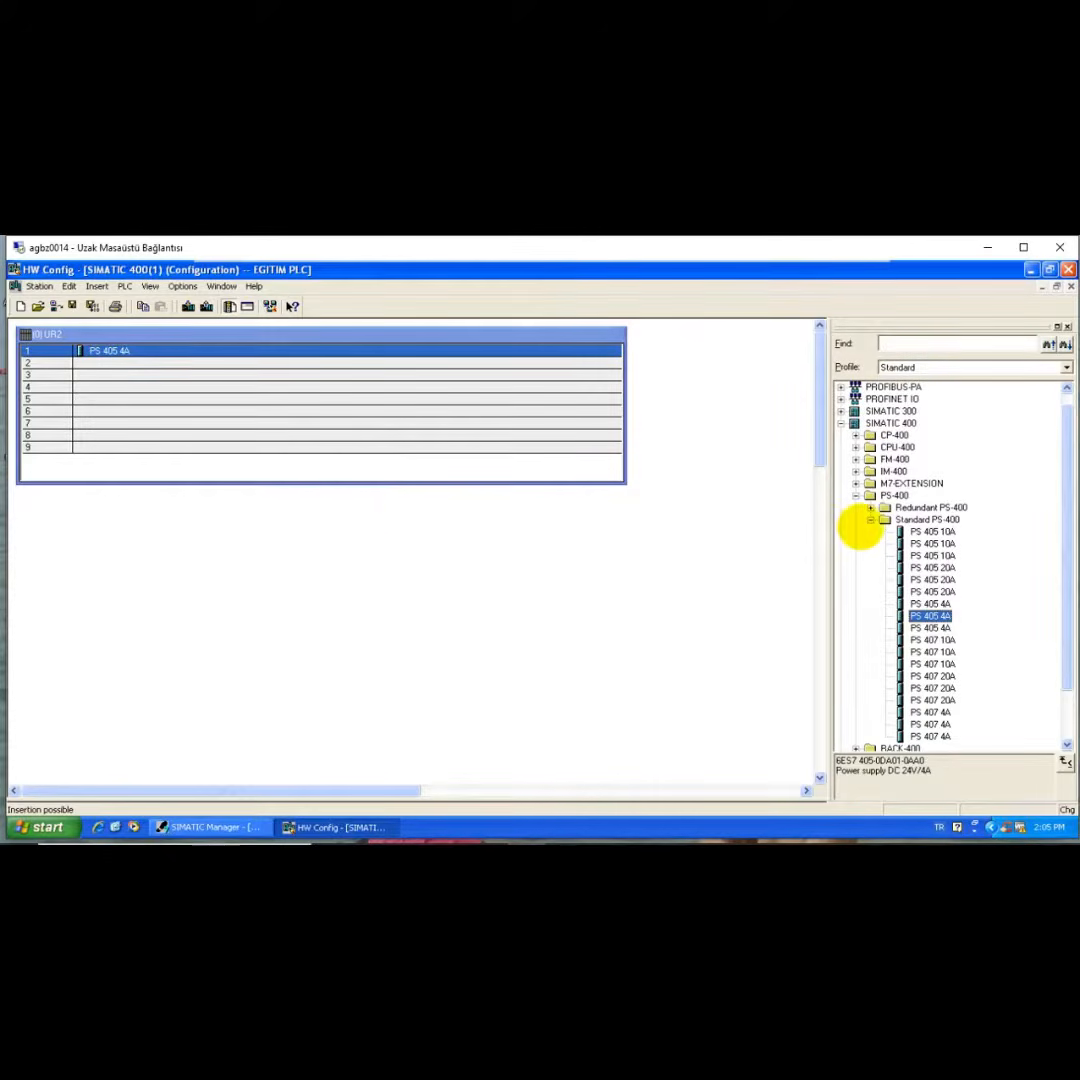
{"action": "left_click", "coordinate": [870, 519]}
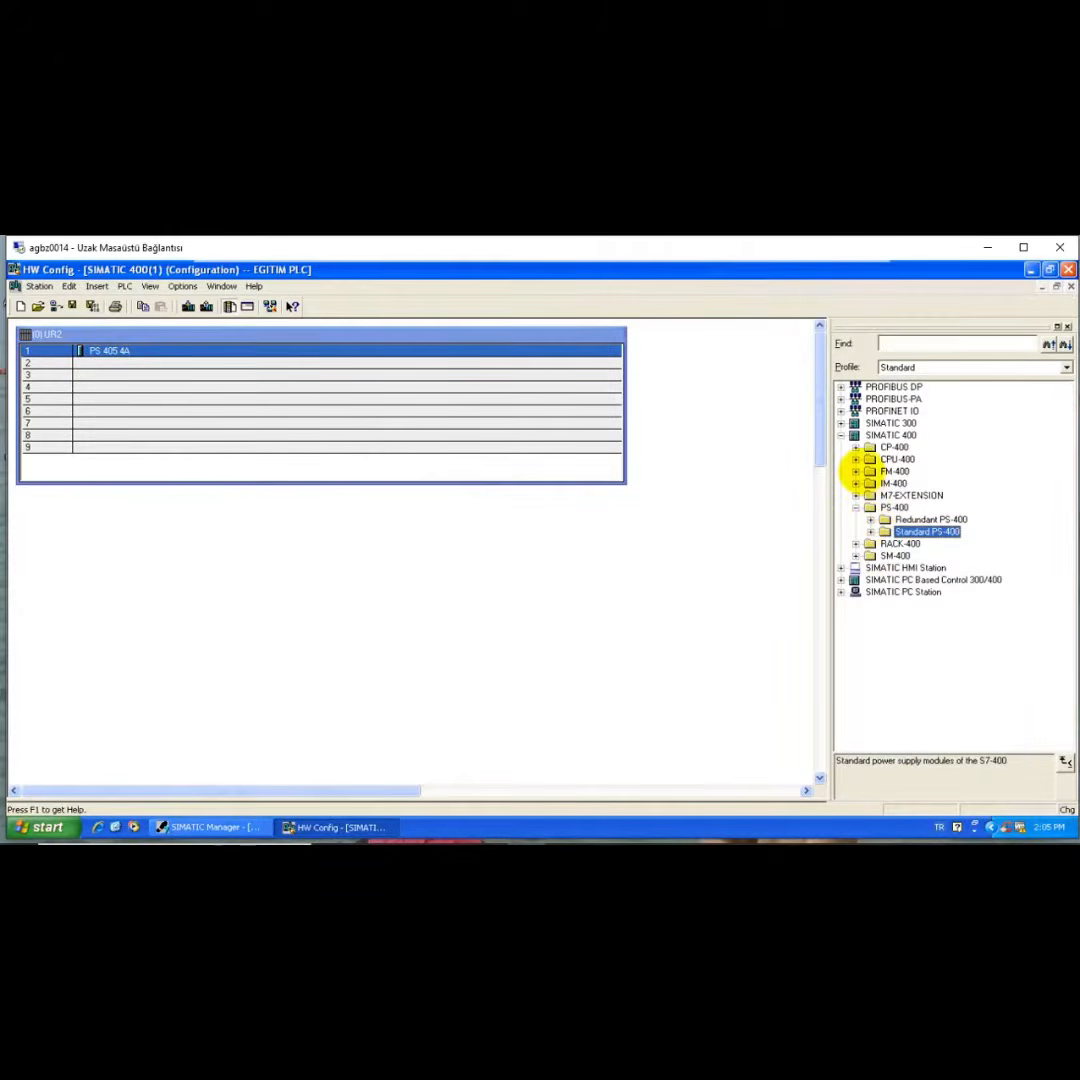
Step: Expand CPU-400 in the hardware catalog and look over the CPU types, including CPU 414-3 PN/DP and CPU 412-2 DP
{"action": "left_click", "coordinate": [856, 459]}
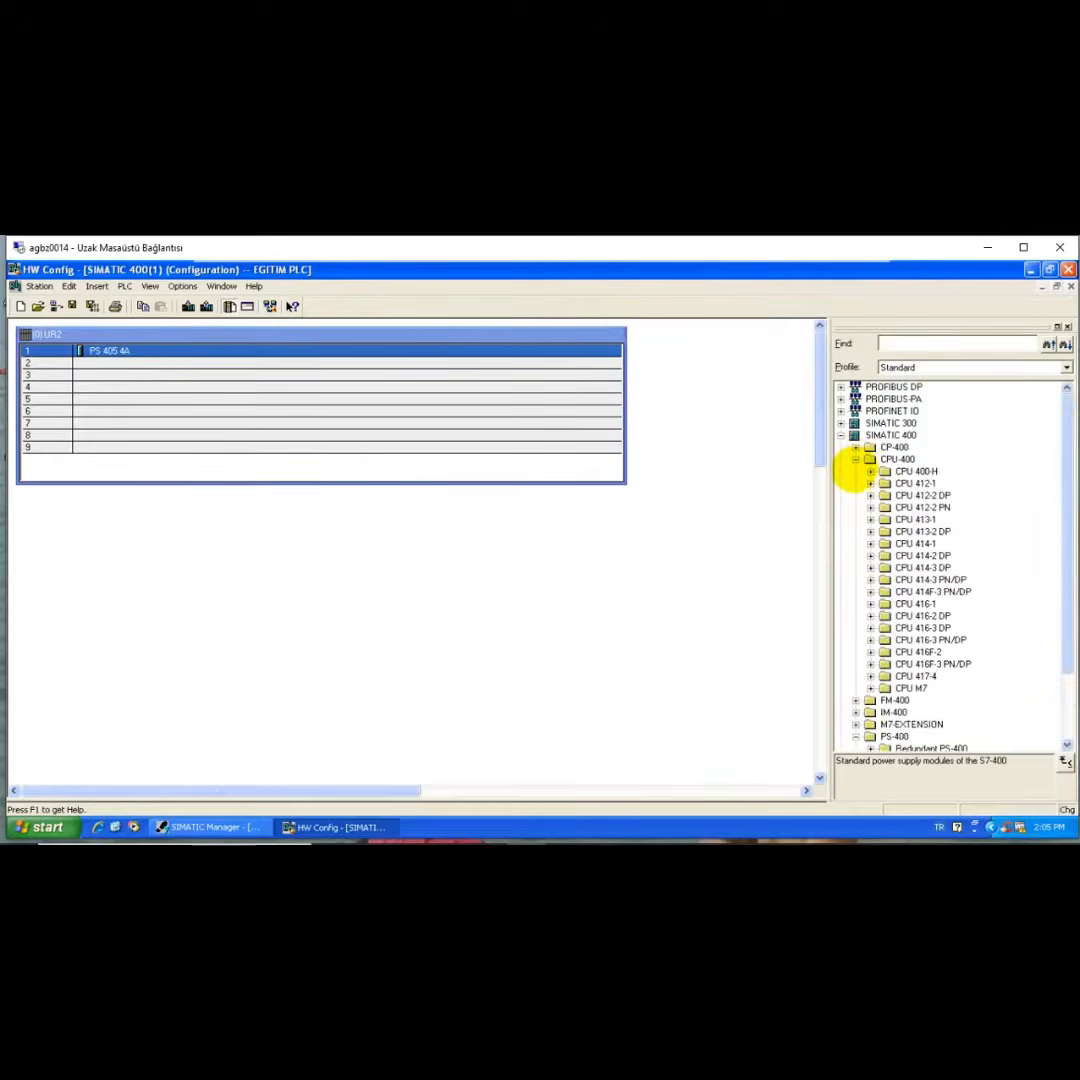
{"action": "left_click", "coordinate": [885, 459]}
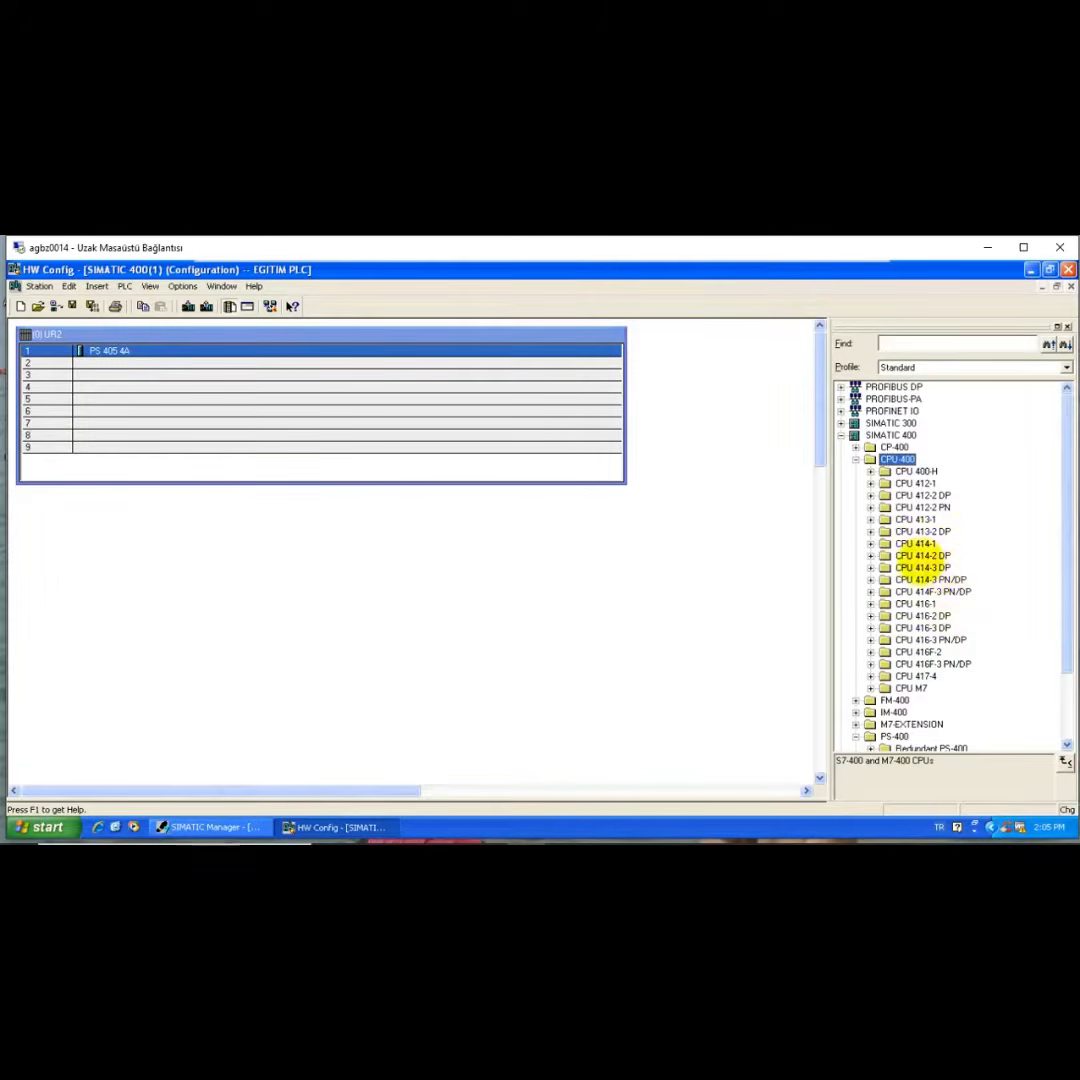
{"action": "left_click", "coordinate": [930, 579]}
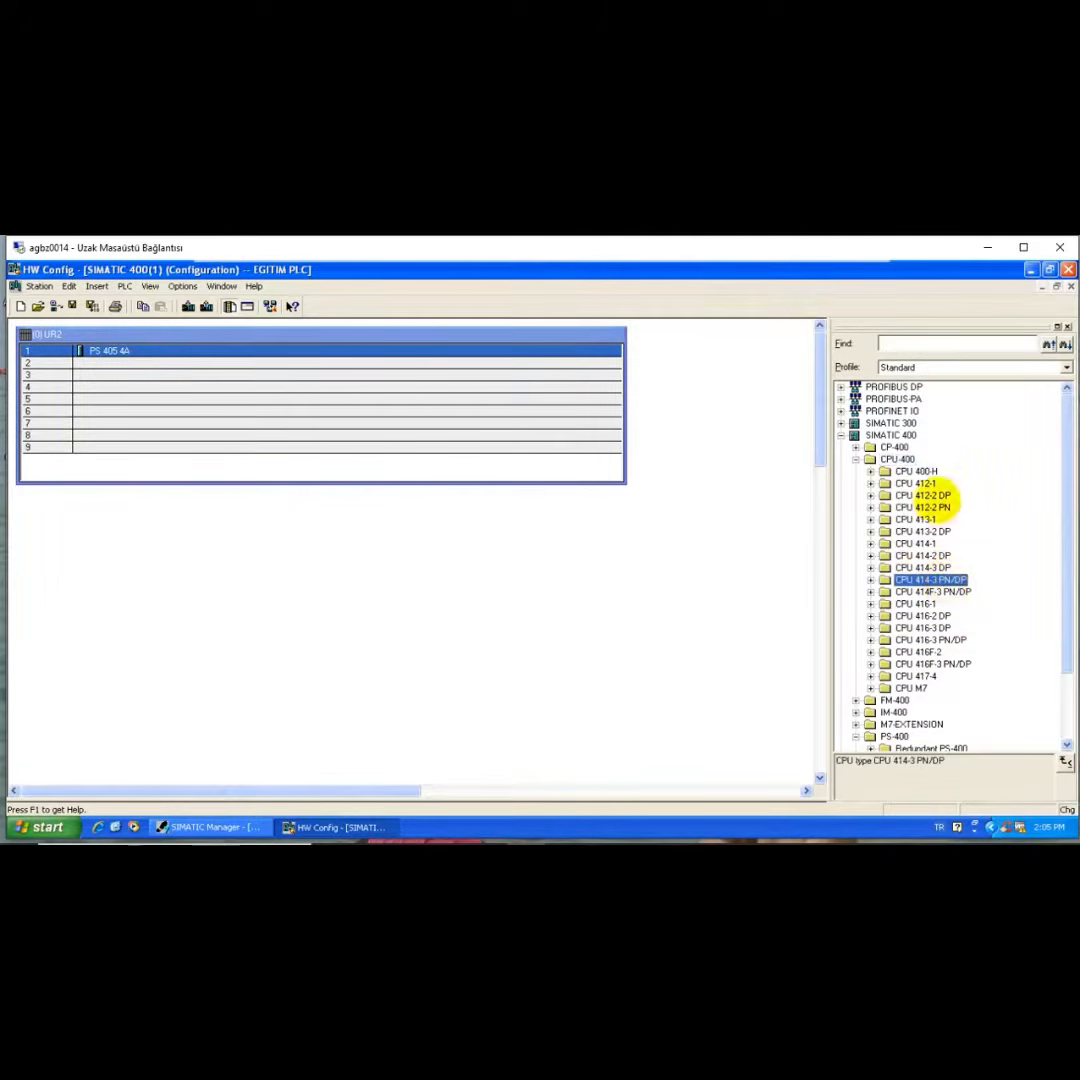
{"action": "left_click", "coordinate": [925, 496]}
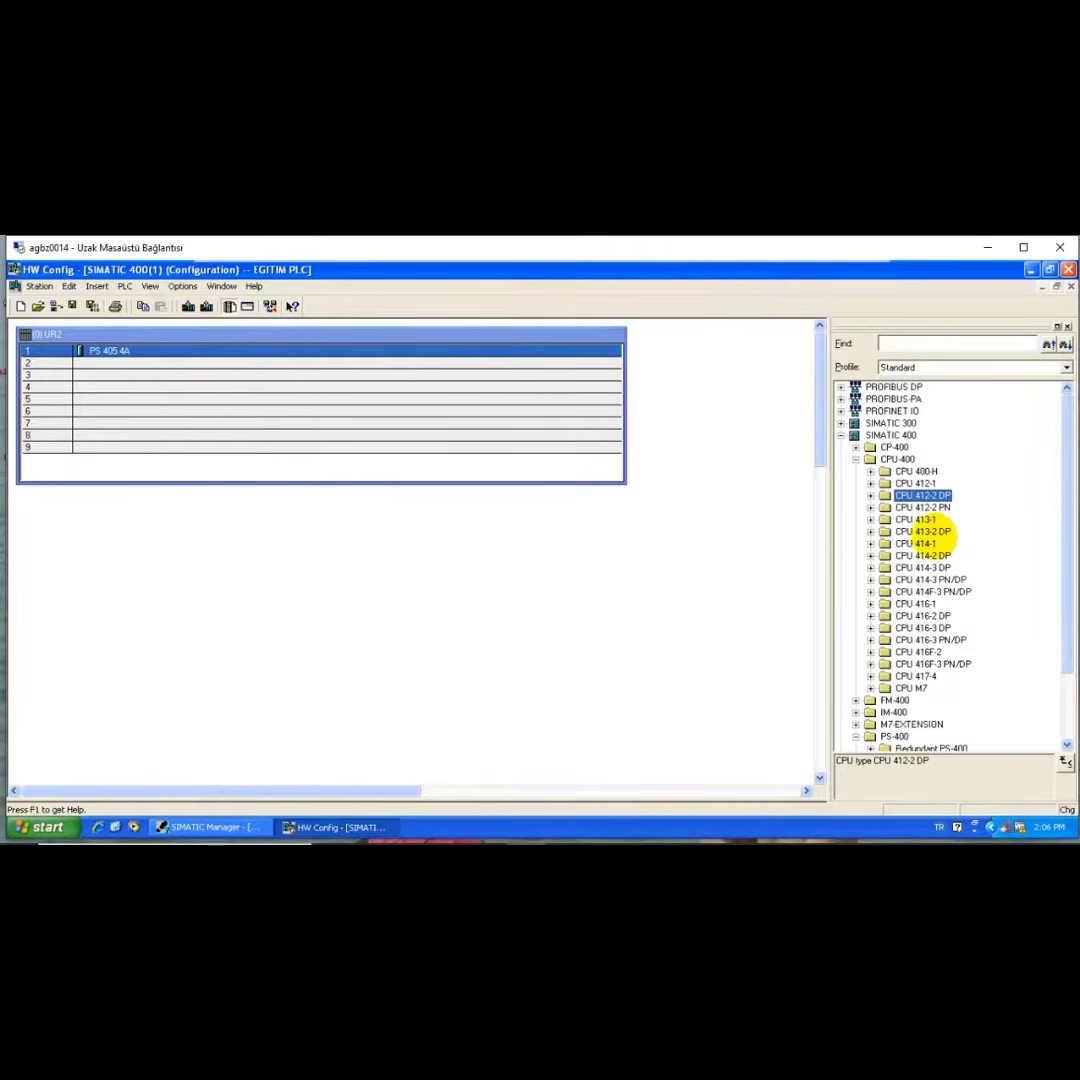
{"action": "left_click", "coordinate": [871, 496]}
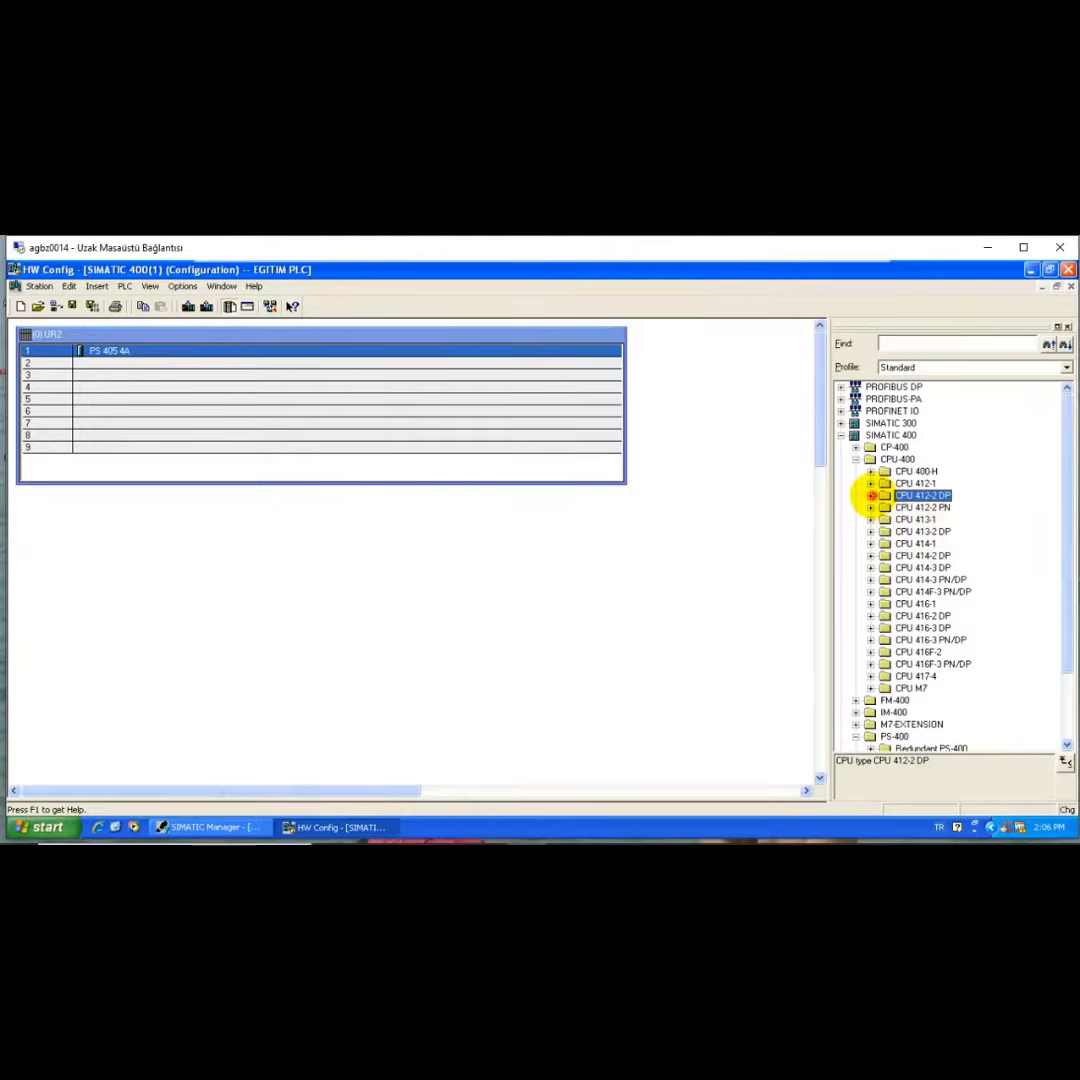
{"action": "left_click", "coordinate": [871, 496]}
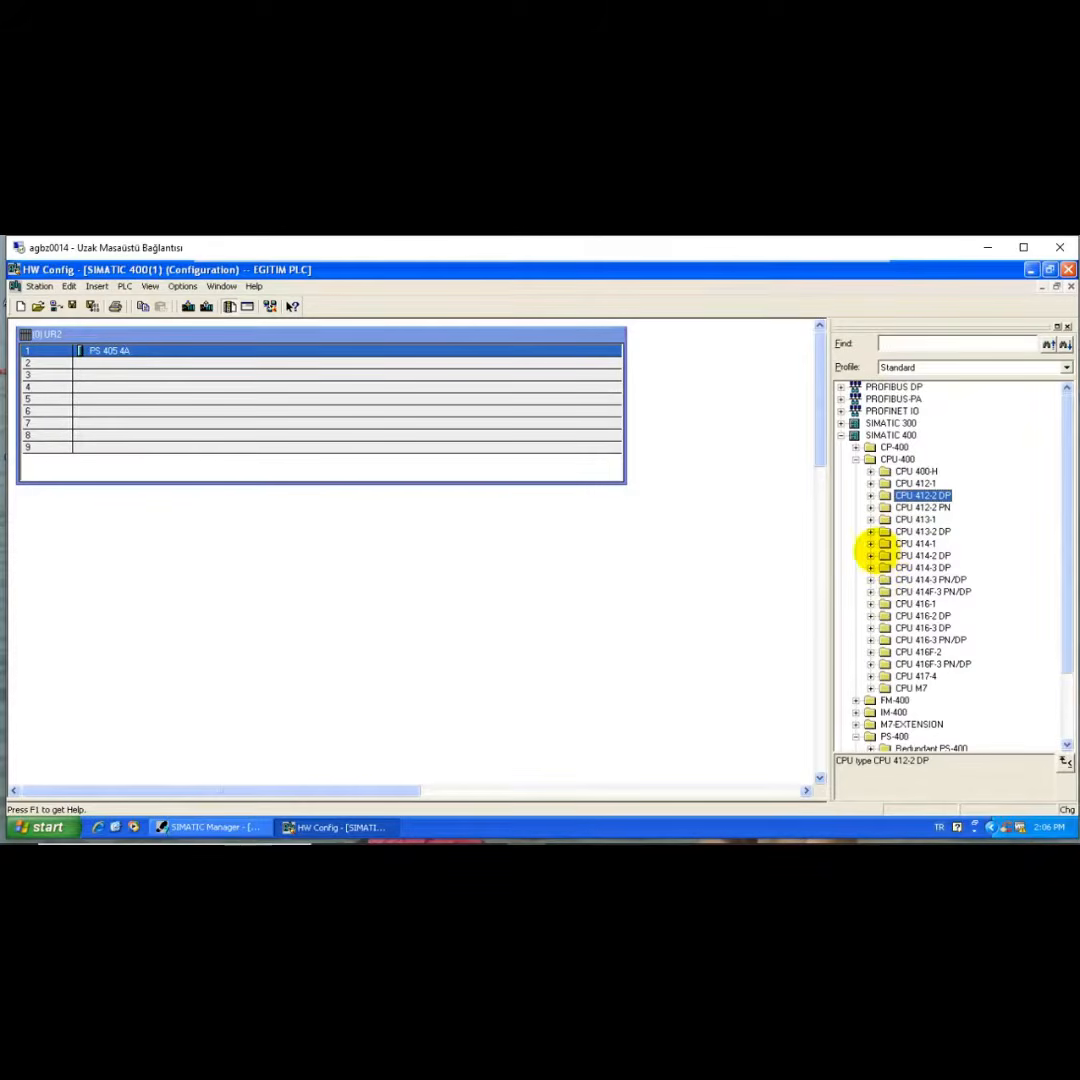
Step: List the firmware versions of the CPU 414-2 DP with order number 6ES7 414-2XG03-0AB0 and examine the V1.1 description
{"action": "left_click", "coordinate": [871, 556]}
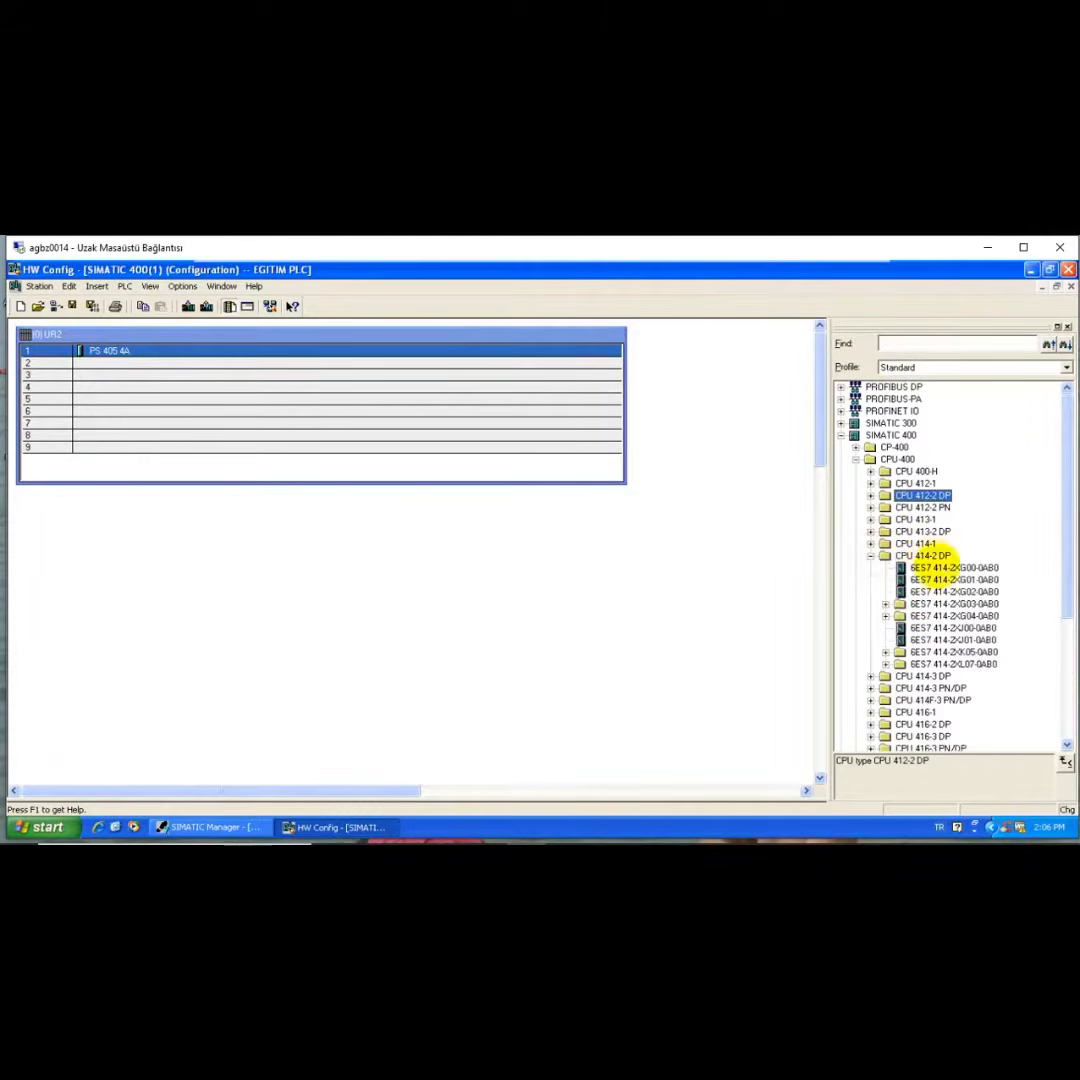
{"action": "left_click", "coordinate": [950, 568]}
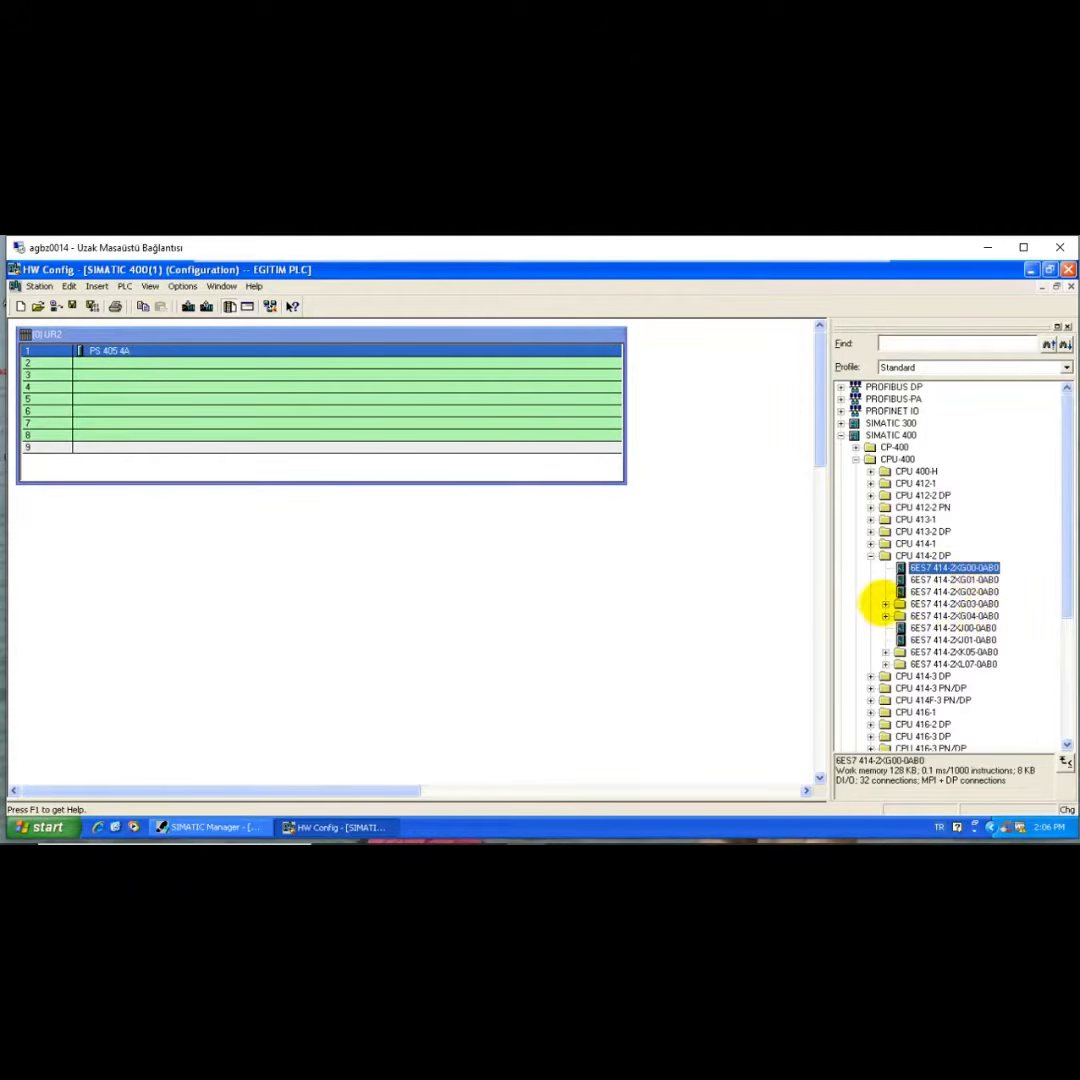
{"action": "left_click", "coordinate": [885, 604]}
{"action": "left_click", "coordinate": [930, 616]}
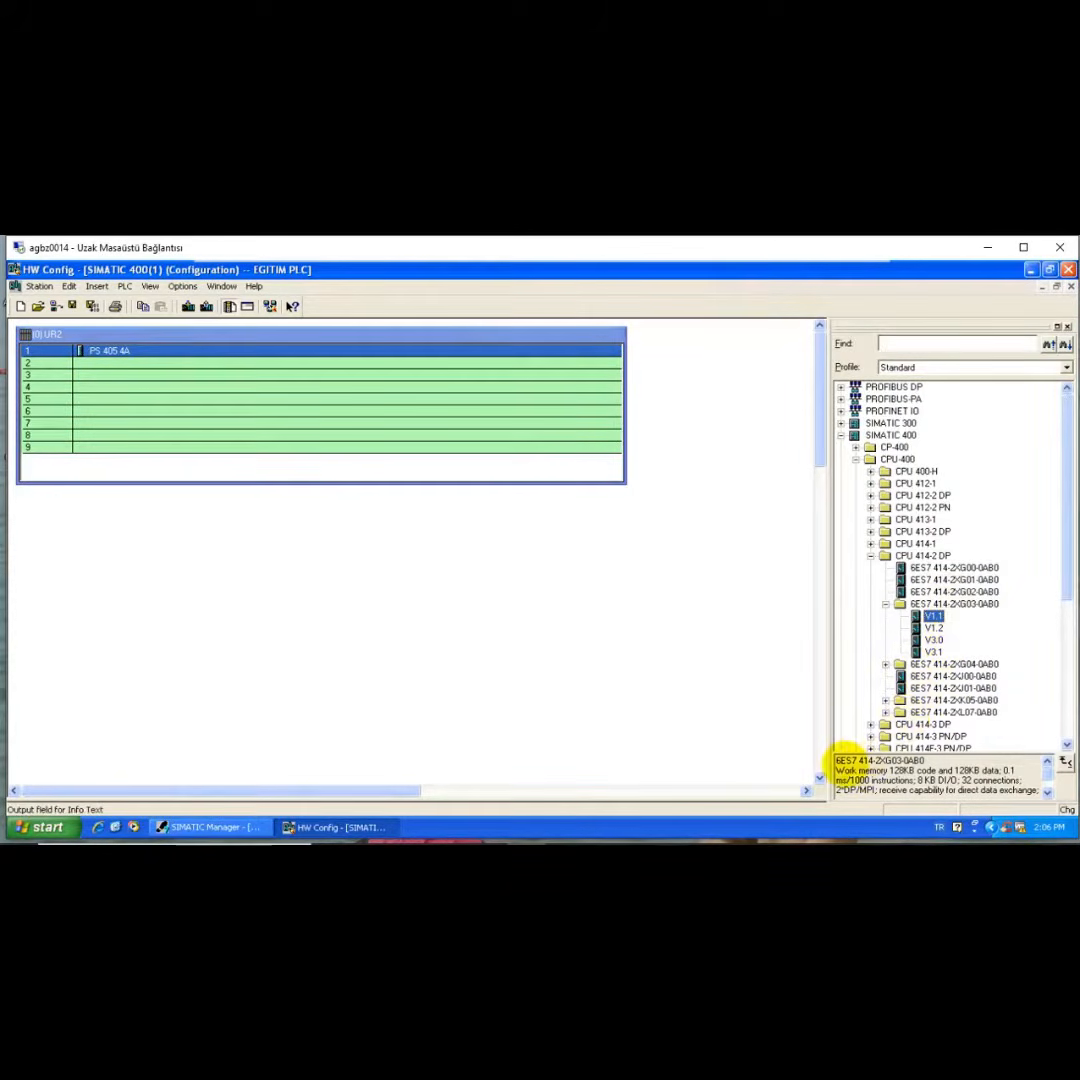
{"action": "double_click", "coordinate": [848, 758]}
{"action": "left_click_drag", "start_coordinate": [848, 758], "coordinate": [921, 762]}
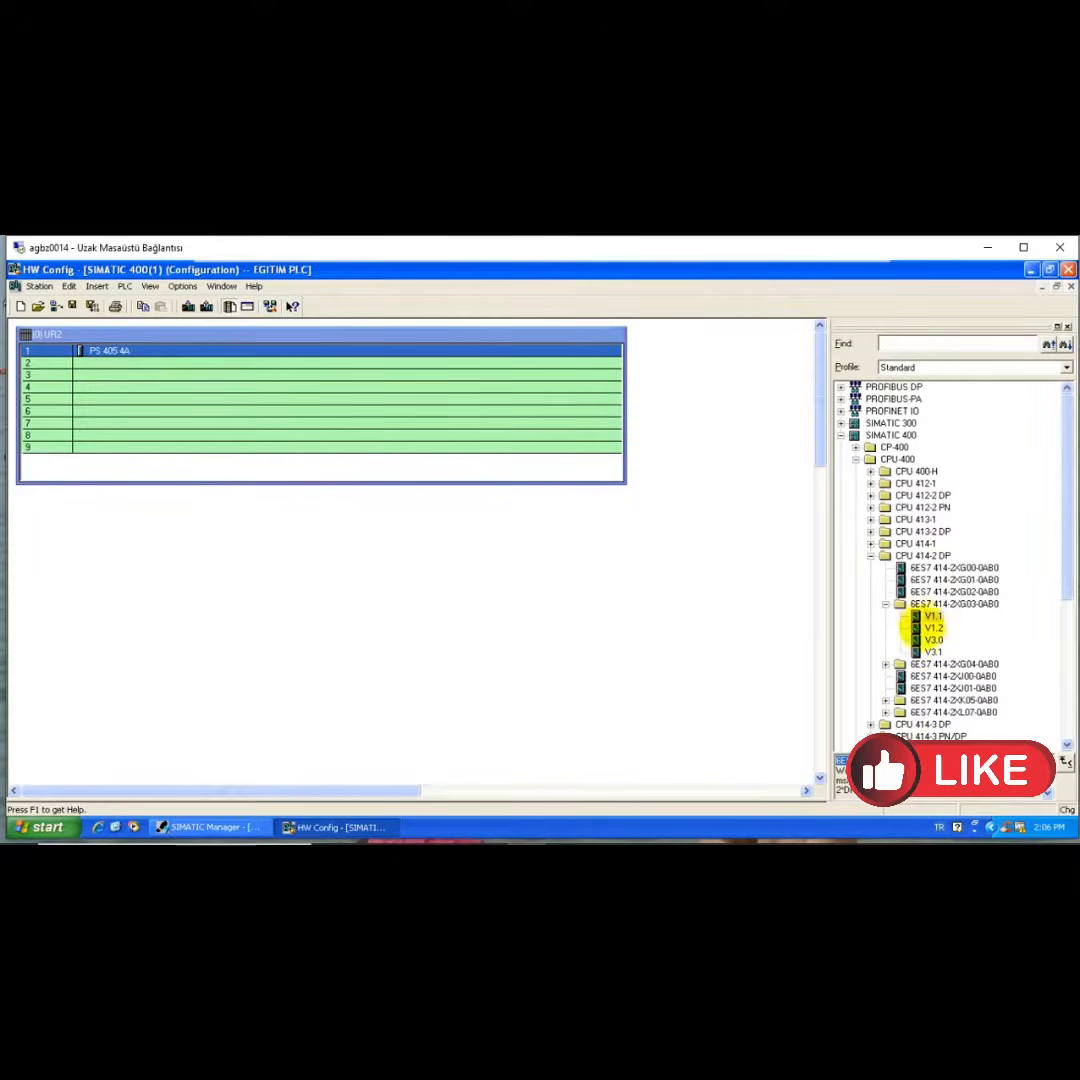
Step: Try to insert the CPU 414-2 DP 6ES7 414-2XG03-0AB0 in version V3.0 while slot 1 is selected
{"action": "left_click", "coordinate": [930, 630]}
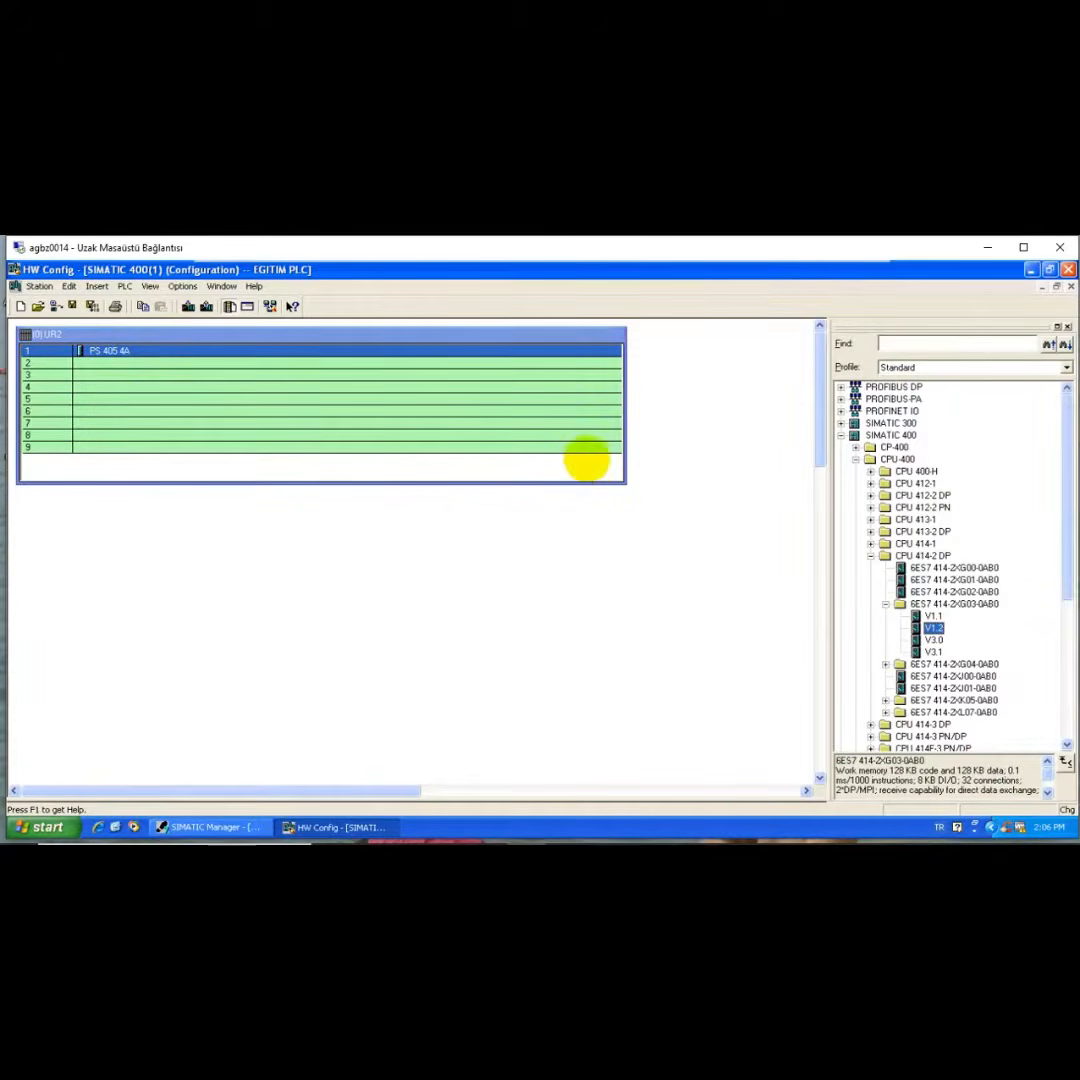
{"action": "left_click", "coordinate": [933, 640]}
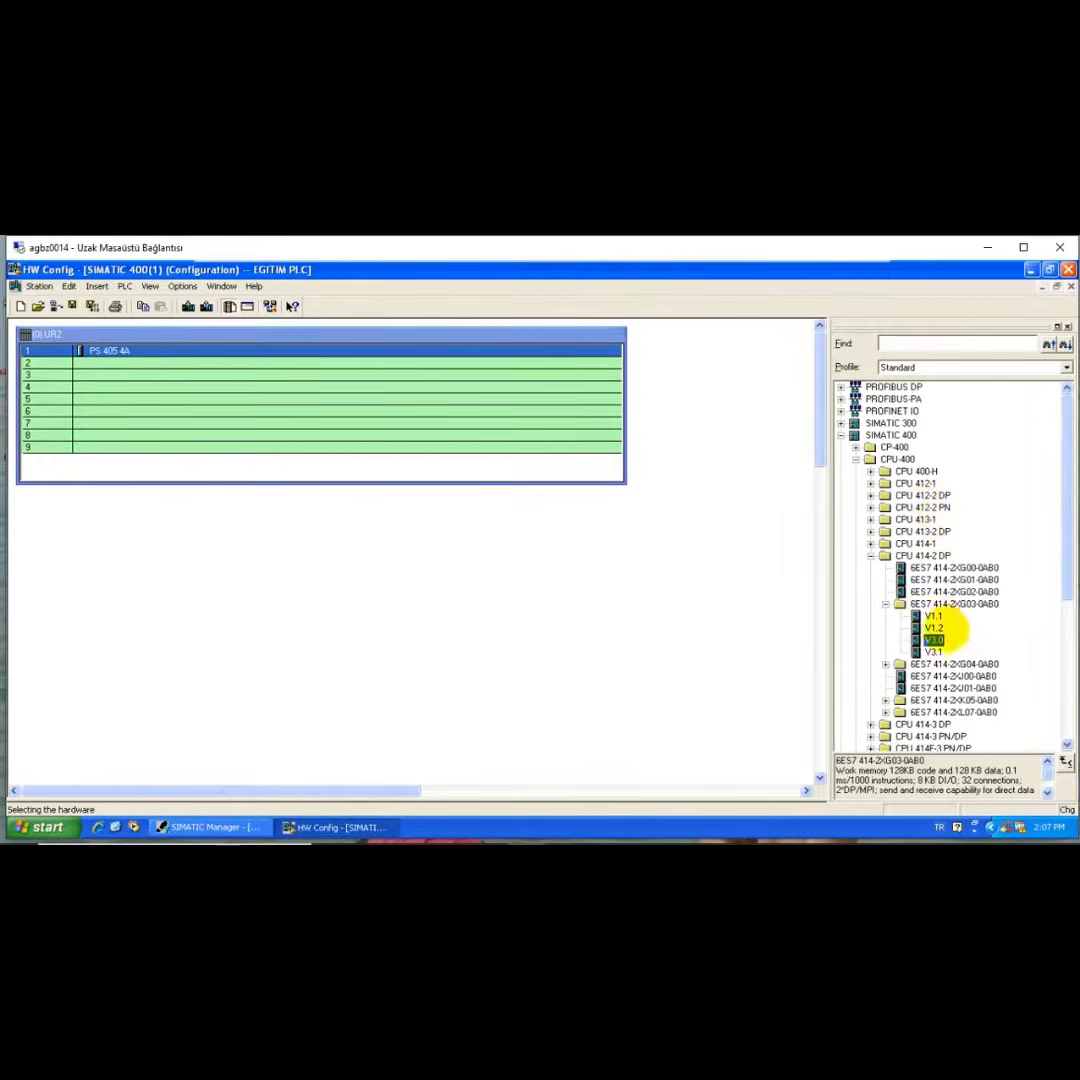
{"action": "double_click", "coordinate": [930, 640]}
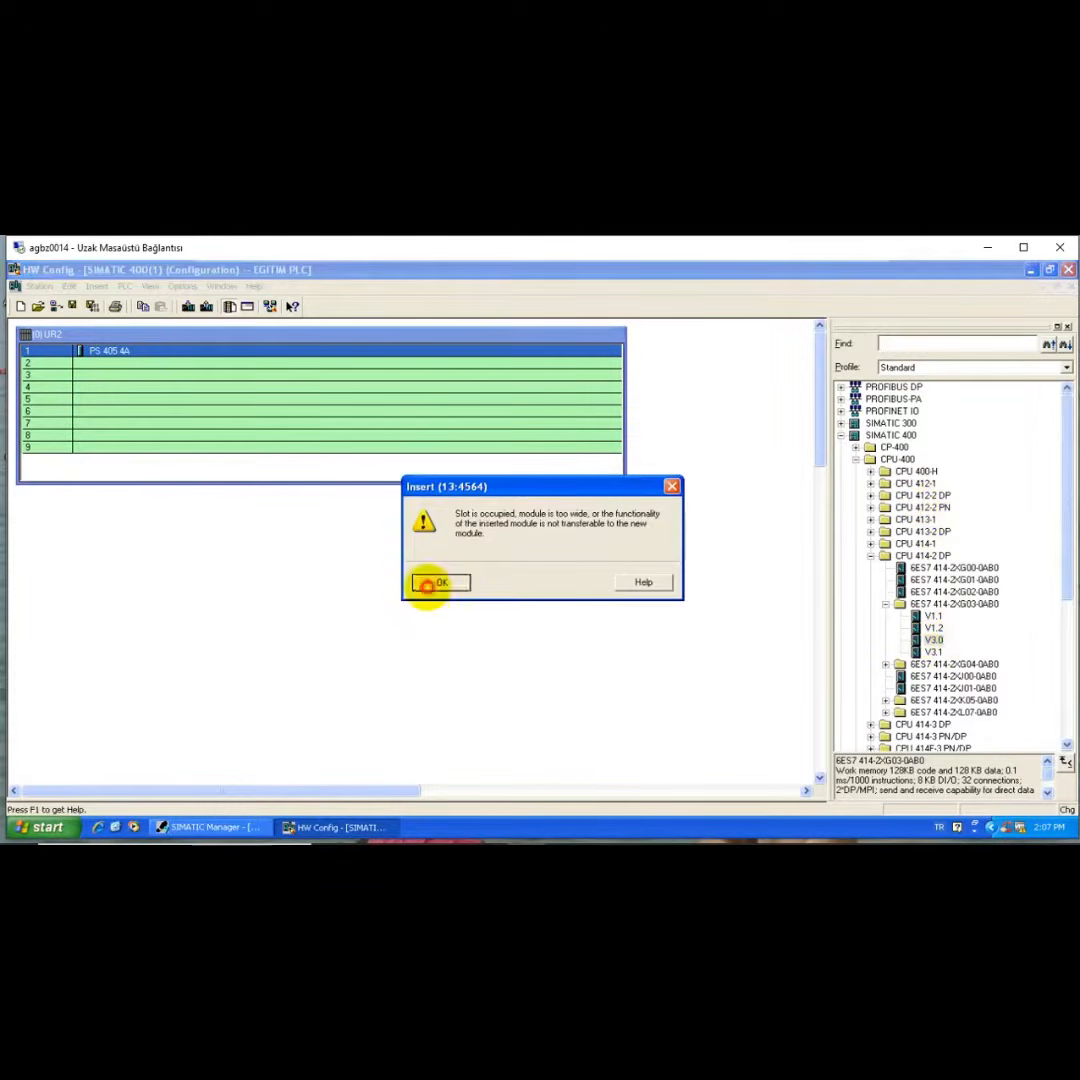
{"action": "left_click", "coordinate": [440, 582]}
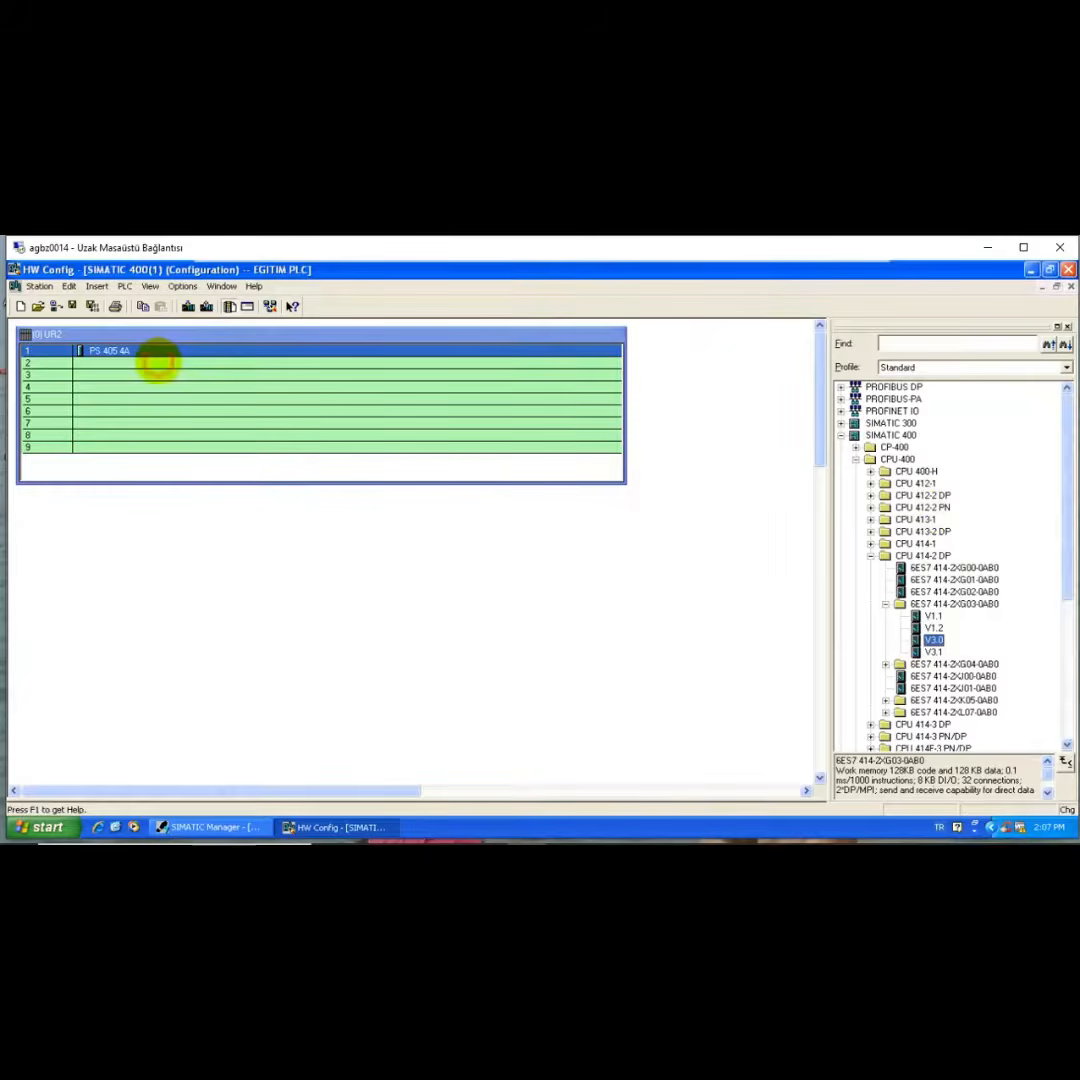
Step: Insert the CPU 414-2 DP 6ES7 414-2XG03-0AB0 V3.0 into slot 2 and name a new PROFIBUS subnet ET 200 for its DP interface
{"action": "left_click", "coordinate": [158, 362]}
{"action": "left_click_drag", "start_coordinate": [935, 639], "coordinate": [366, 591]}
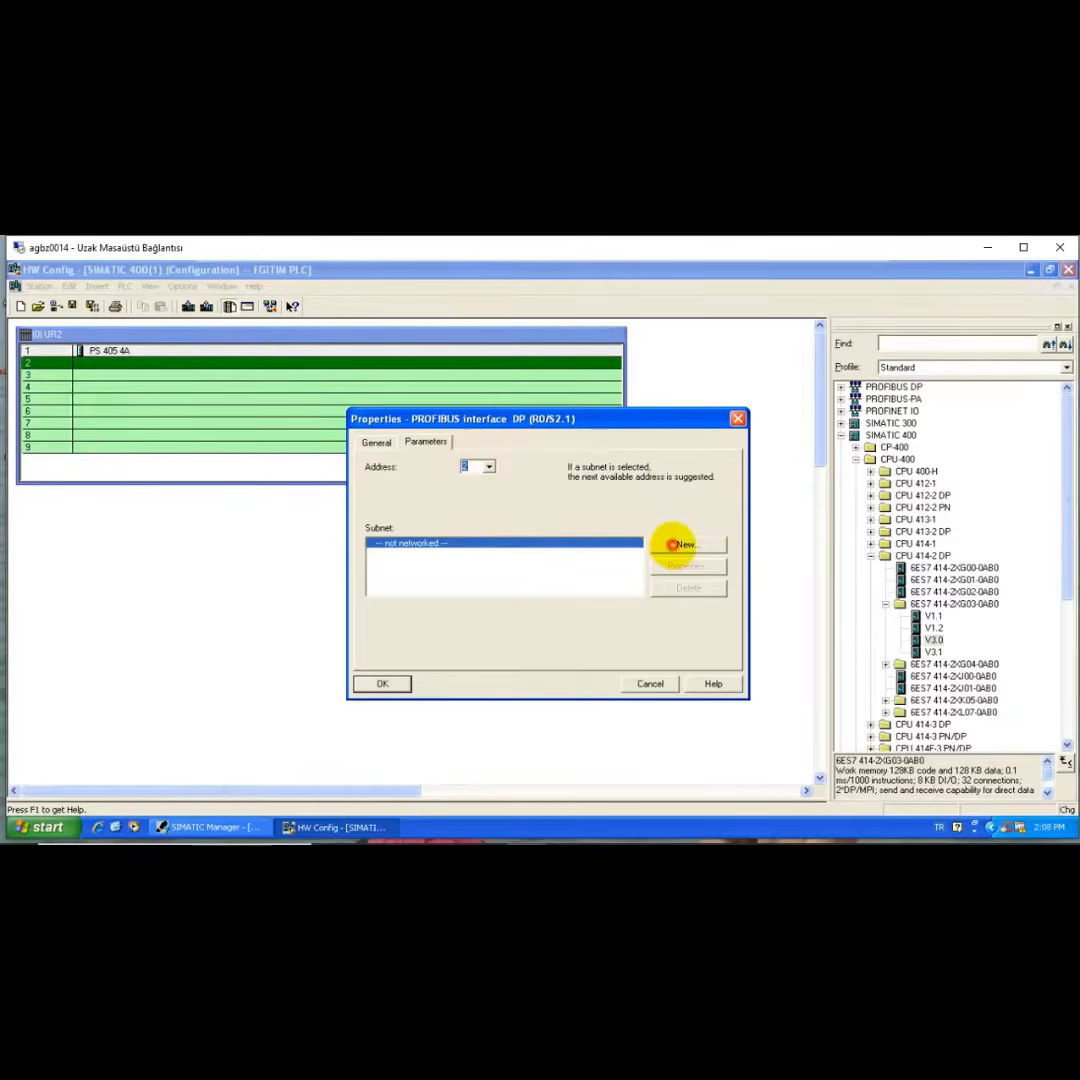
{"action": "left_click", "coordinate": [680, 544]}
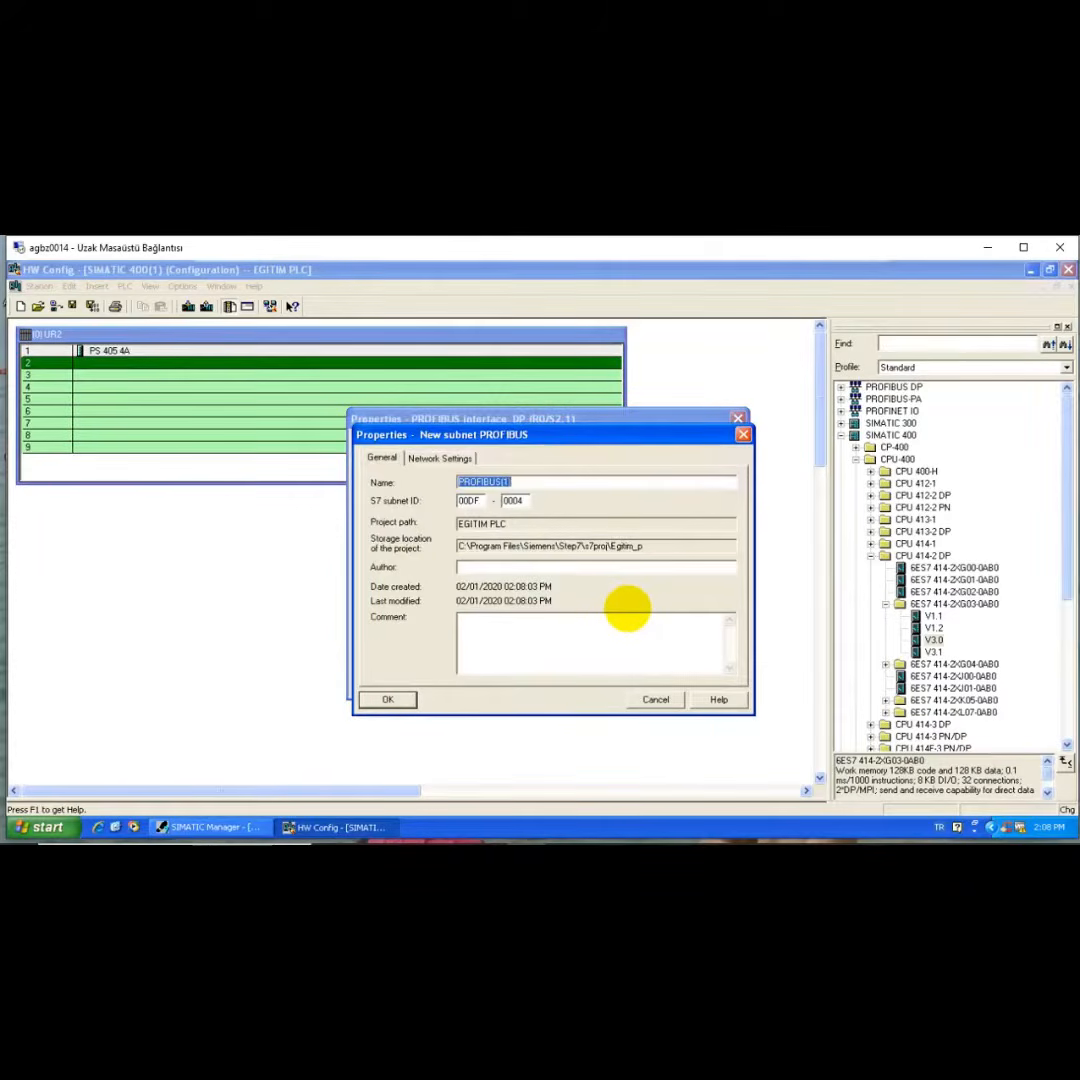
{"action": "left_click_drag", "start_coordinate": [552, 480], "coordinate": [374, 520]}
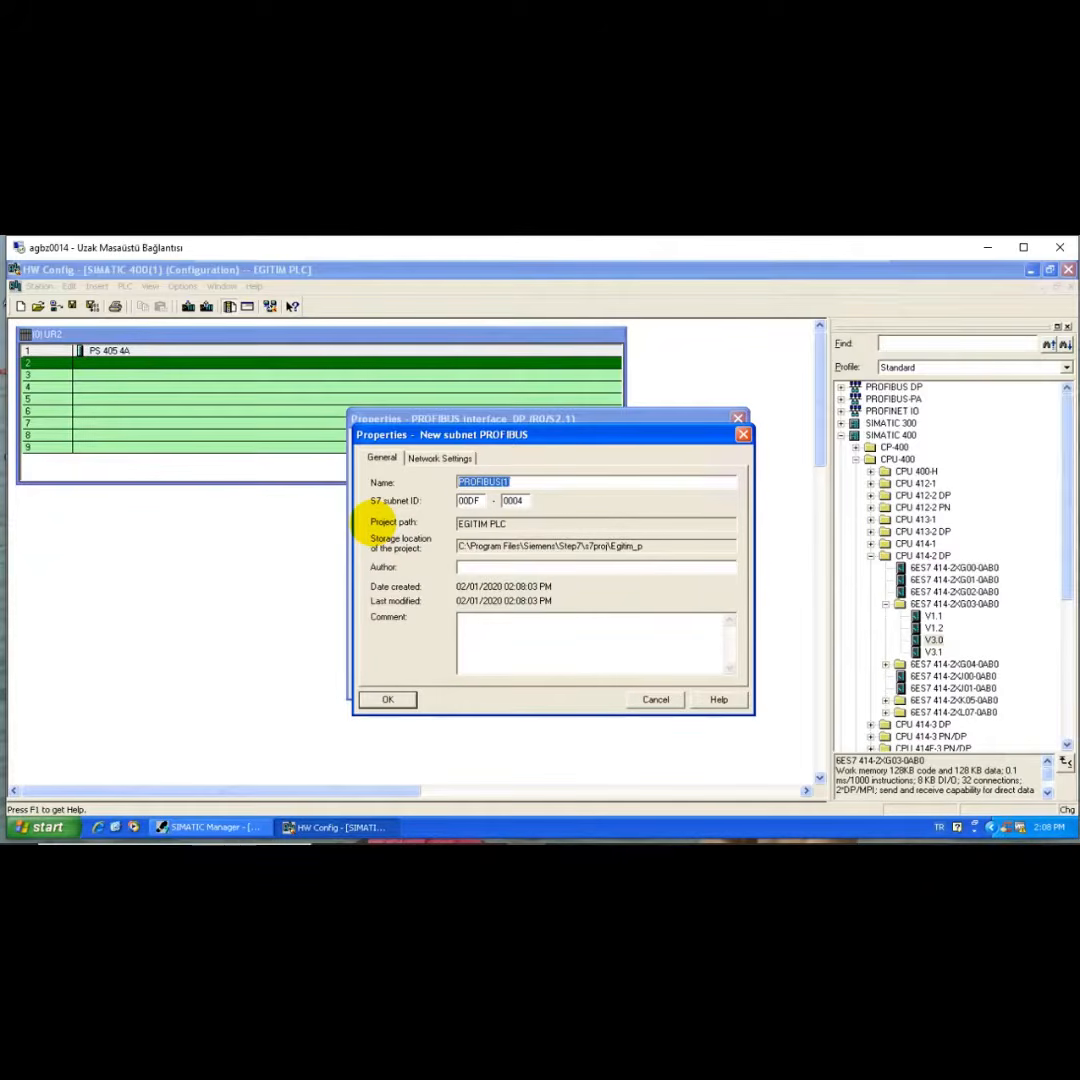
{"action": "type", "text": "ET 200"}
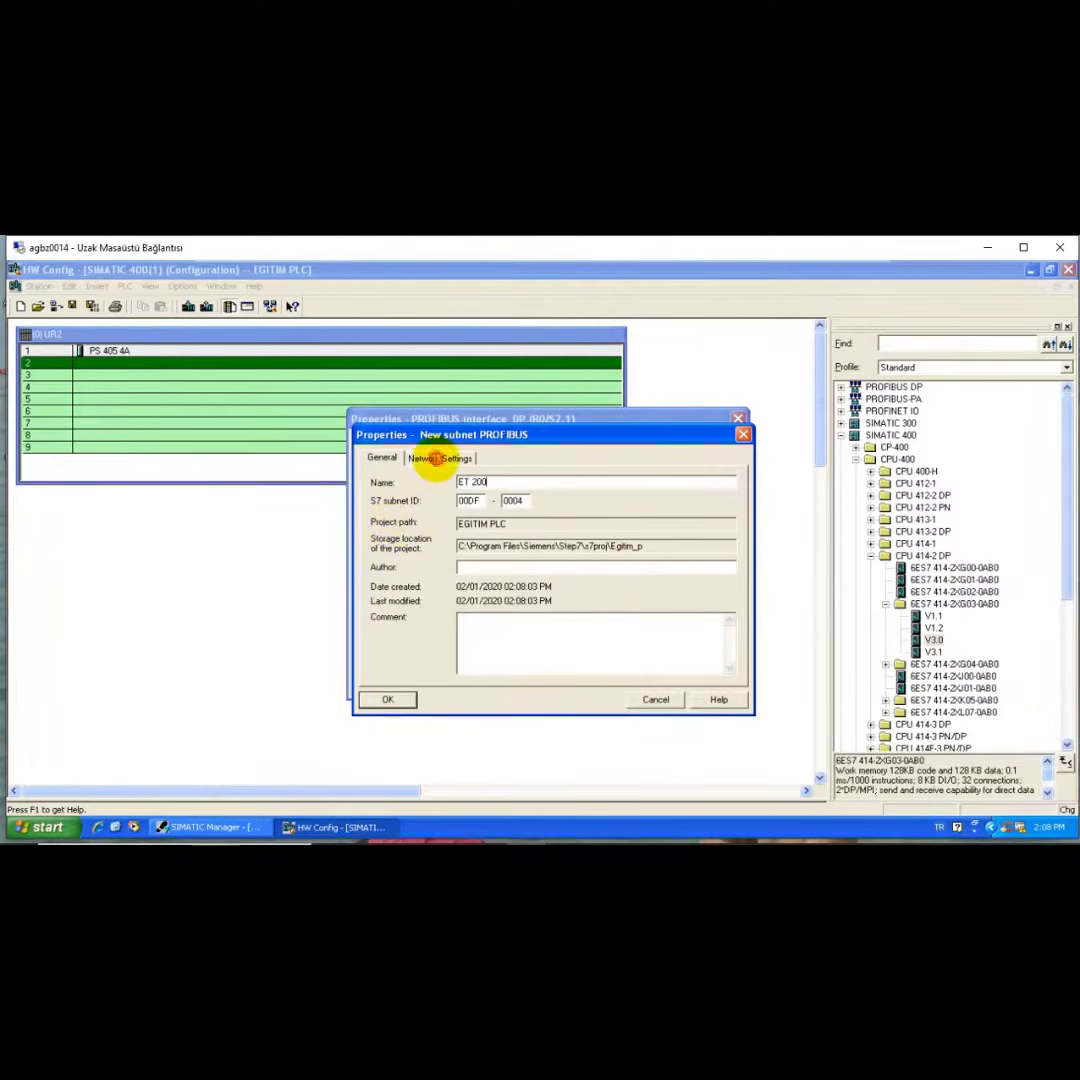
Step: Set the highest PROFIBUS address of the ET 200 subnet to 14 and connect the CPU's DP interface to it
{"action": "left_click", "coordinate": [434, 458]}
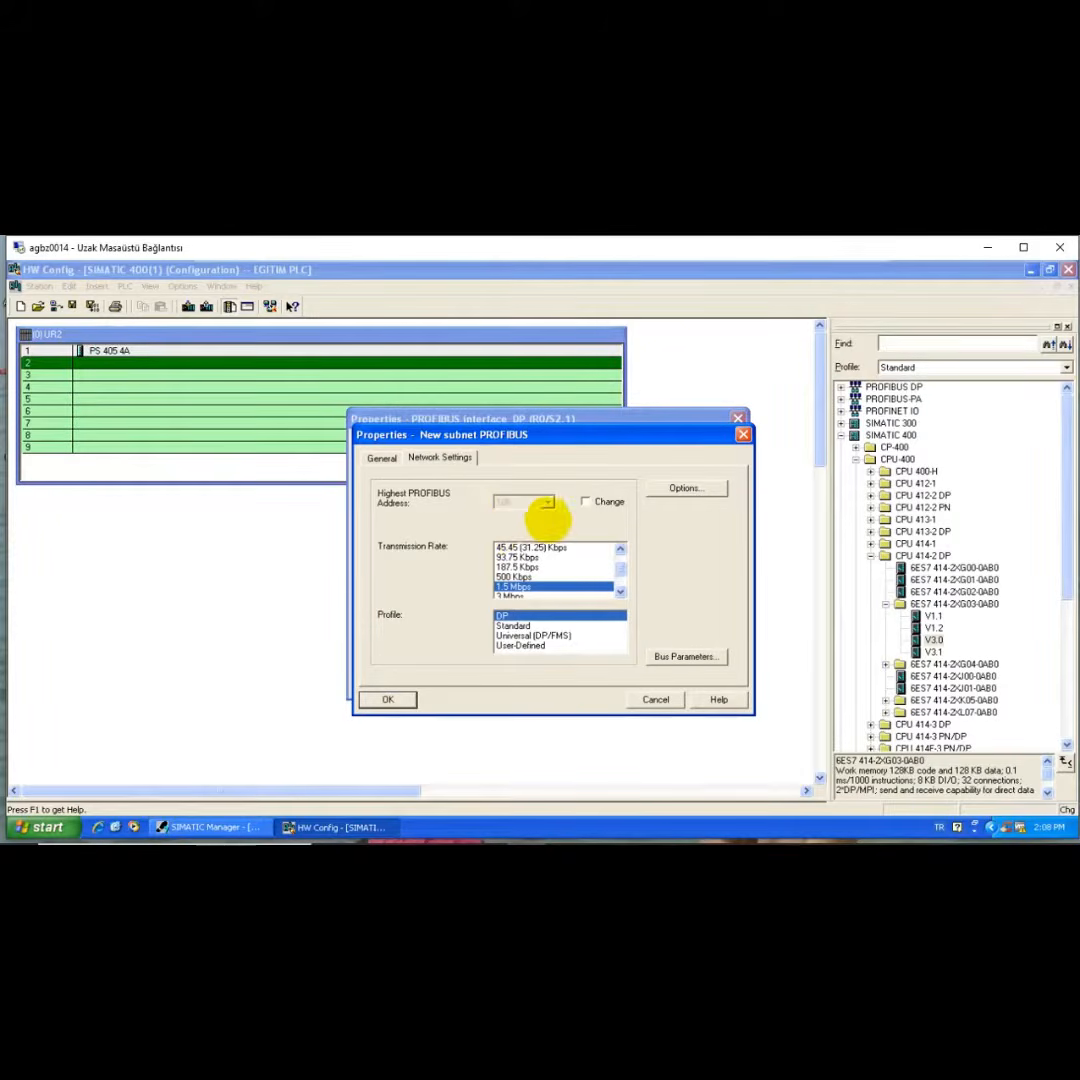
{"action": "left_click", "coordinate": [586, 501]}
{"action": "left_click", "coordinate": [548, 501]}
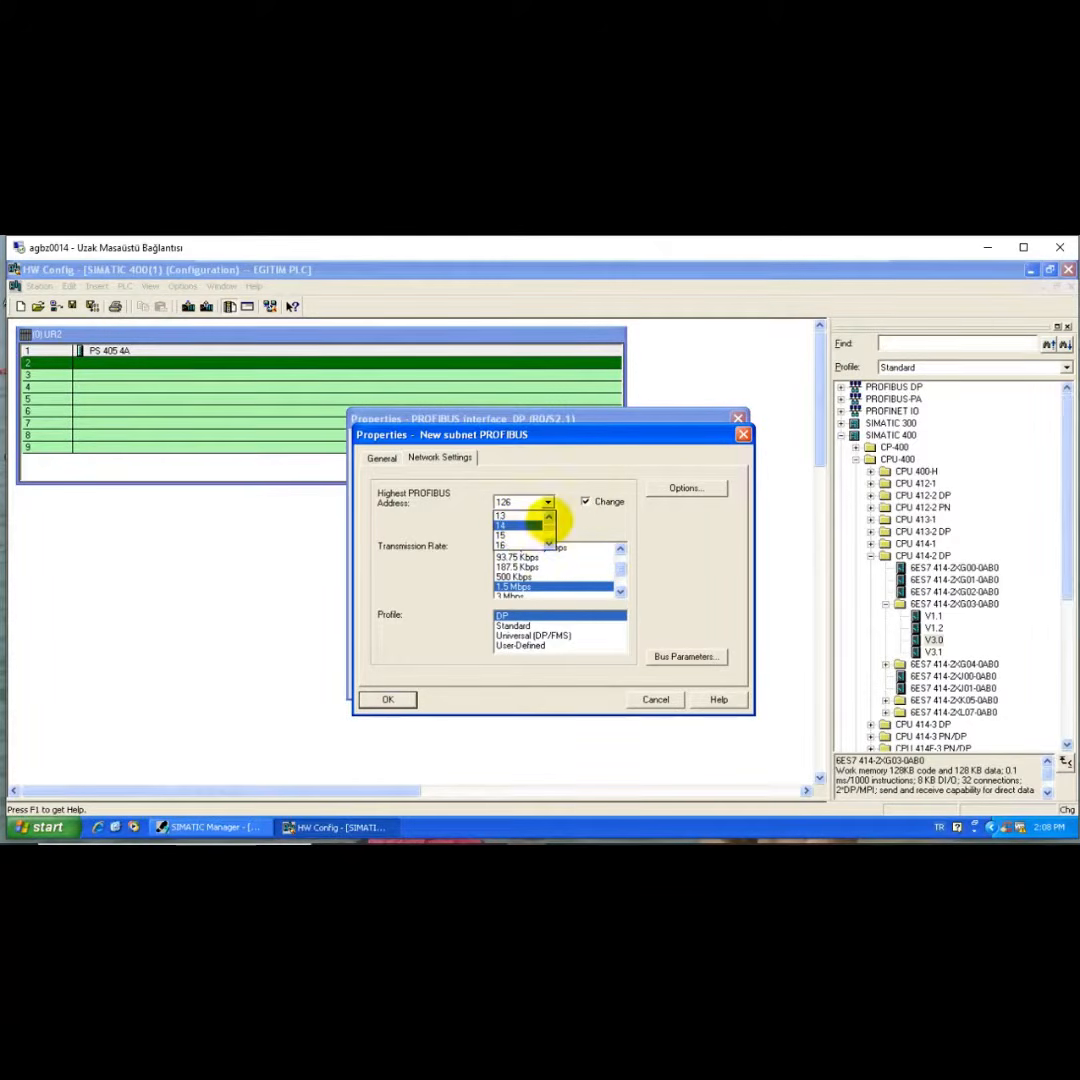
{"action": "left_click", "coordinate": [535, 524]}
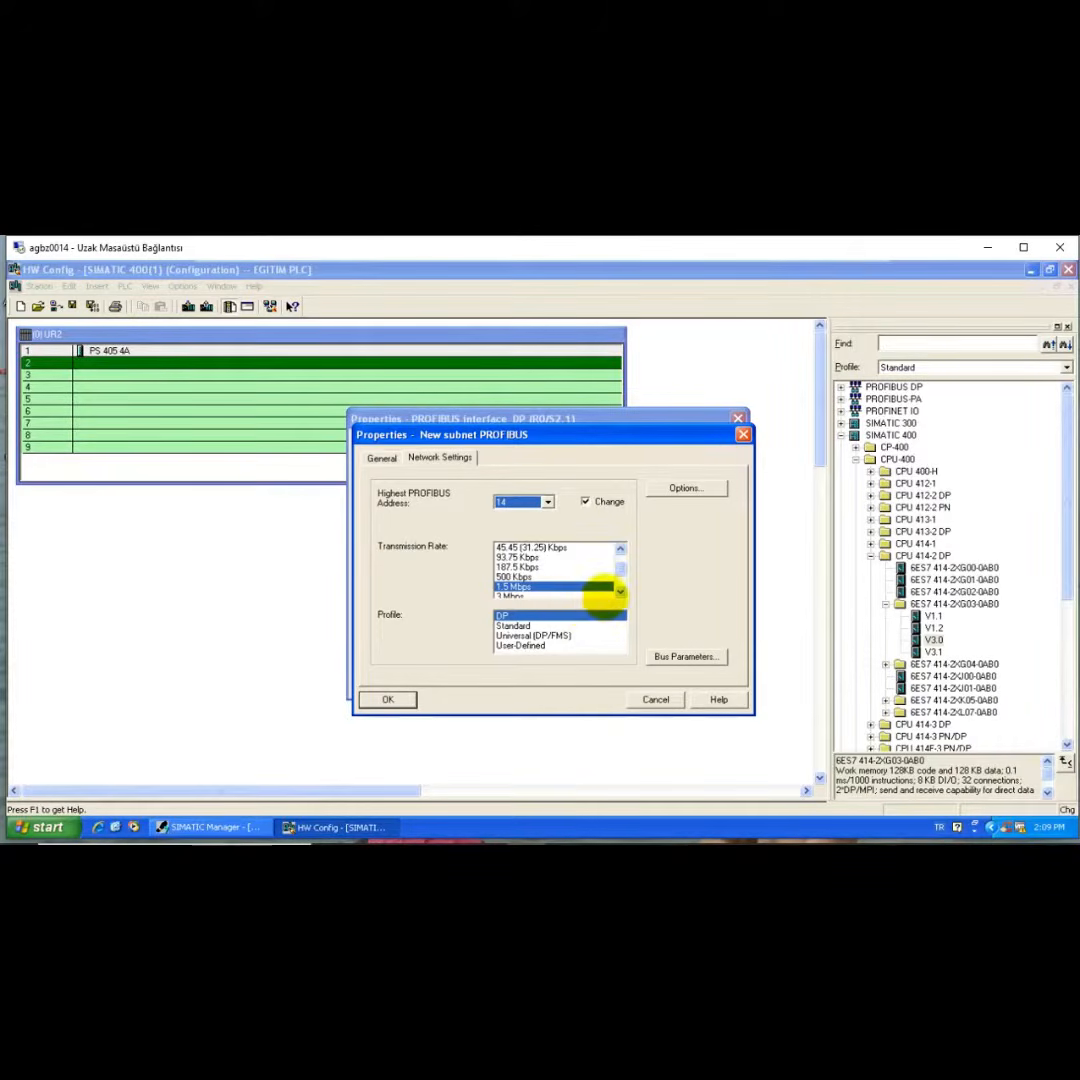
{"action": "left_click", "coordinate": [620, 592]}
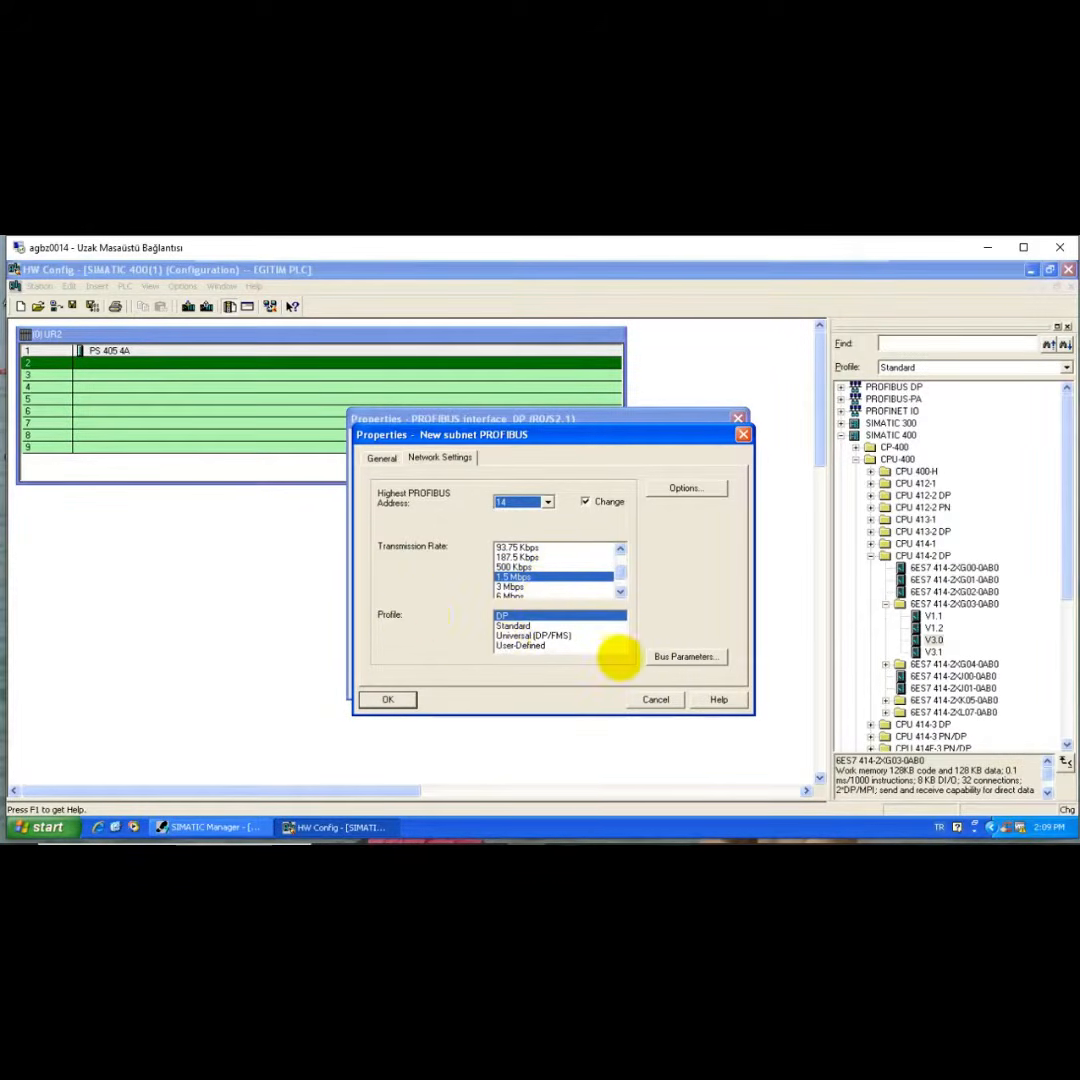
{"action": "left_click", "coordinate": [403, 699]}
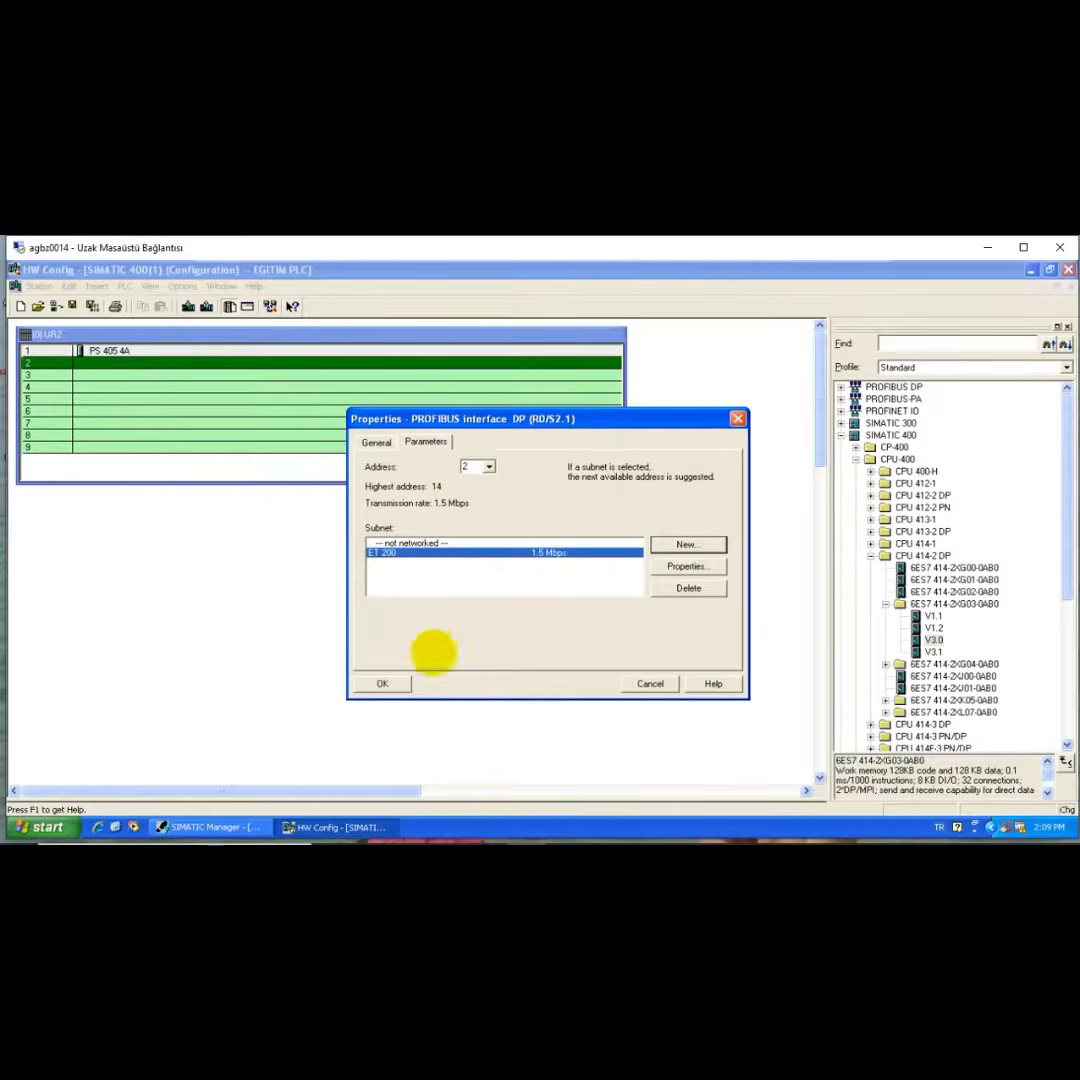
{"action": "left_click", "coordinate": [396, 683]}
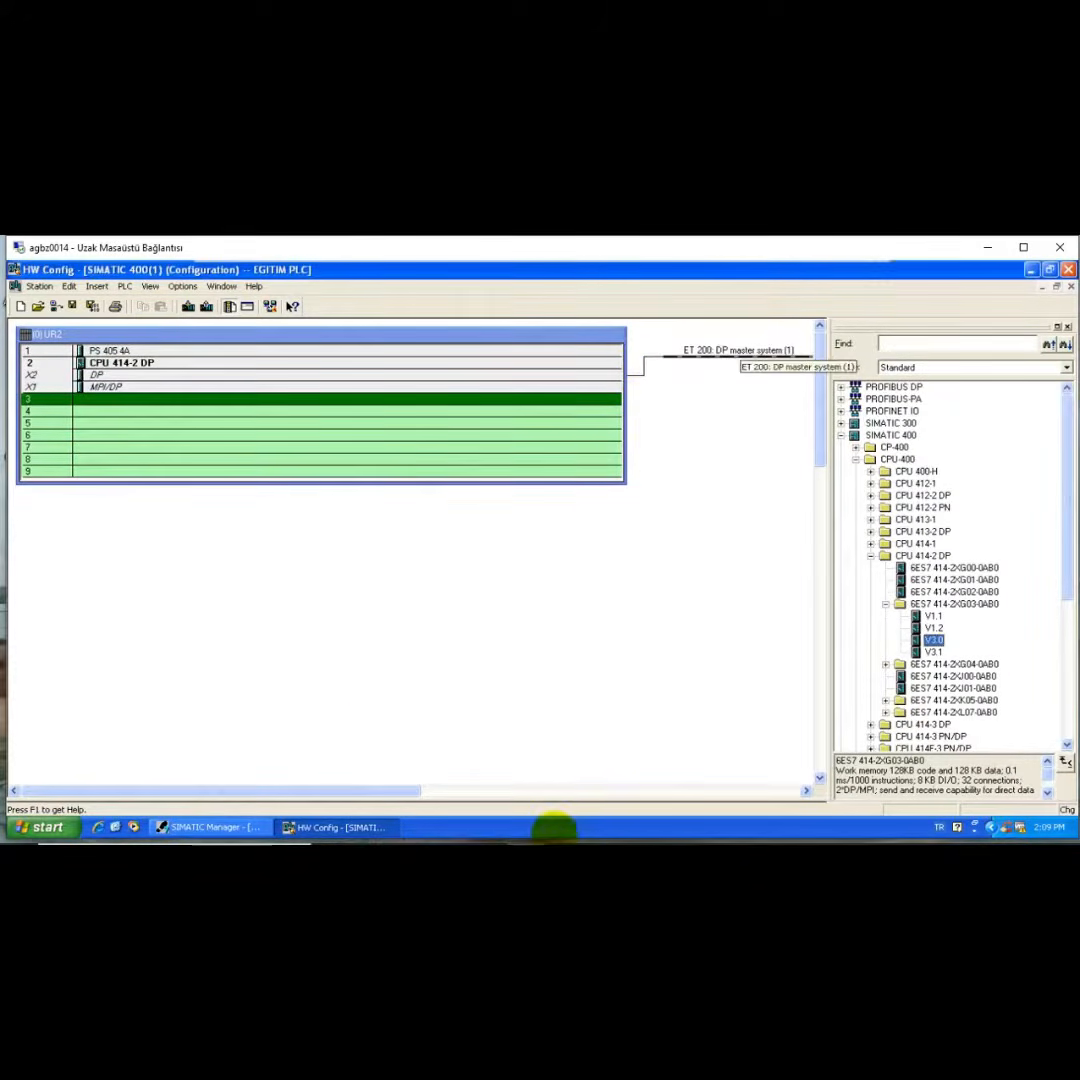
Step: Examine the ET 200 DP master system line and the CPU's DP (X2) and MPI/DP (X1) interfaces
{"action": "left_click_drag", "start_coordinate": [405, 790], "coordinate": [496, 791]}
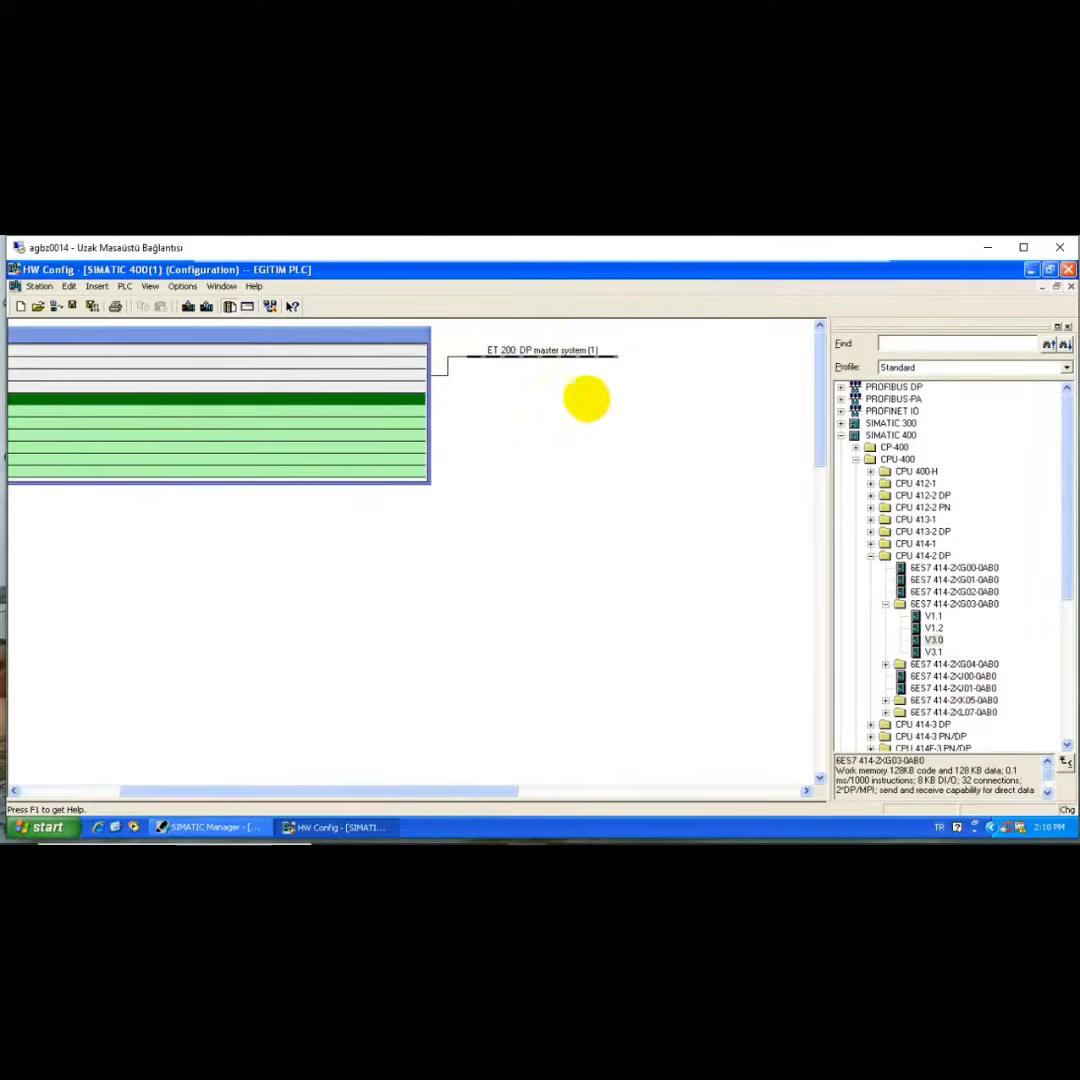
{"action": "left_click", "coordinate": [548, 352]}
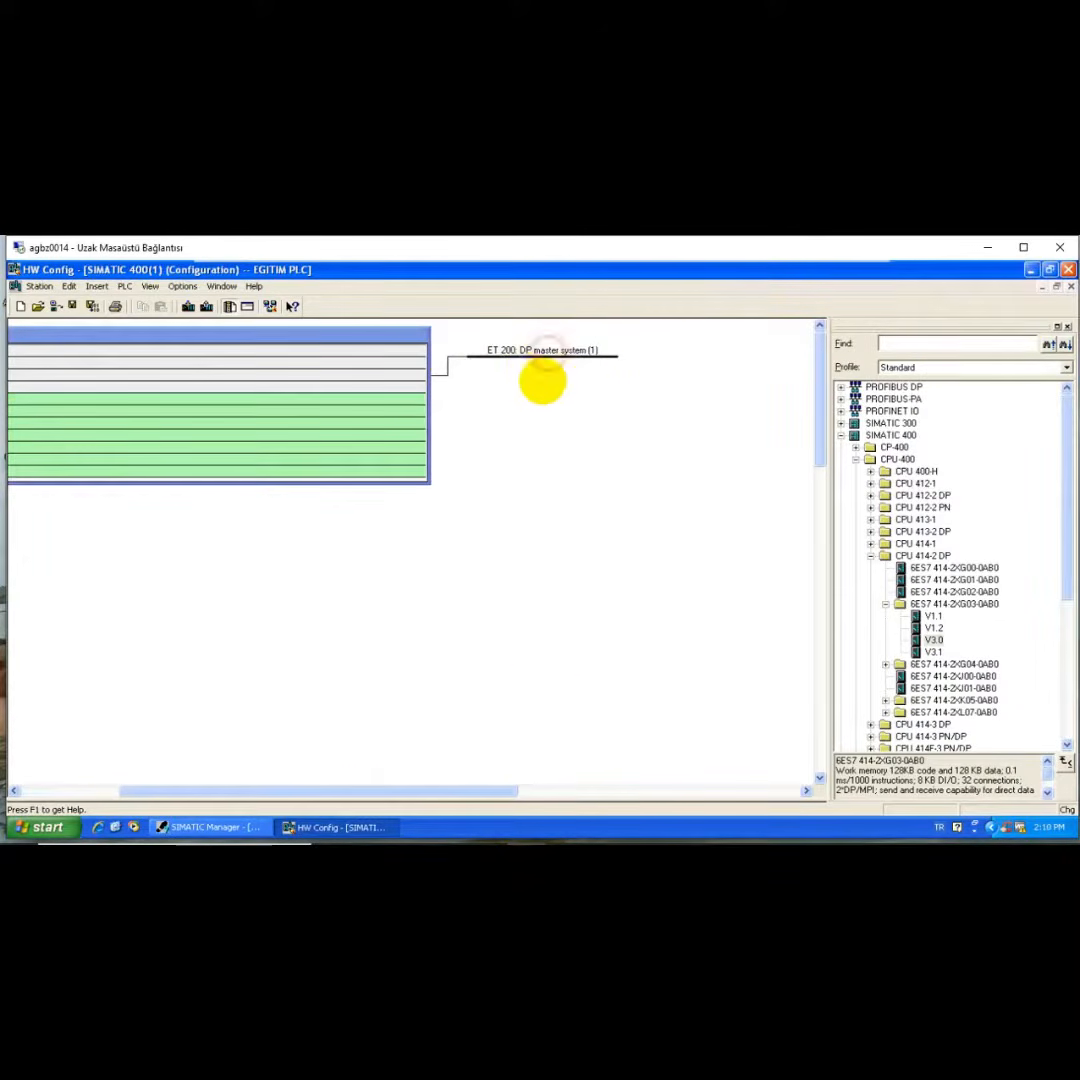
{"action": "left_click_drag", "start_coordinate": [507, 789], "coordinate": [376, 779]}
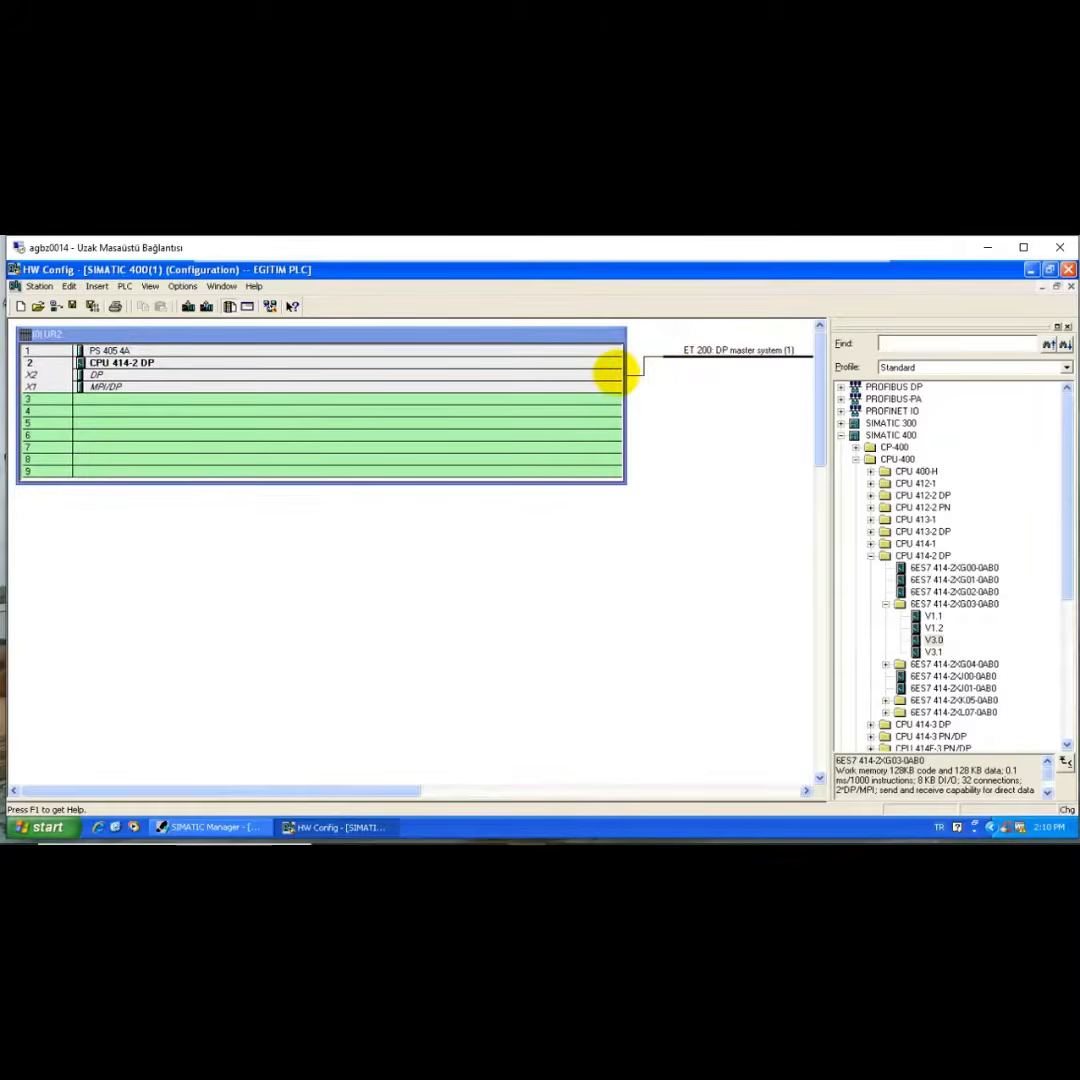
{"action": "left_click", "coordinate": [615, 372]}
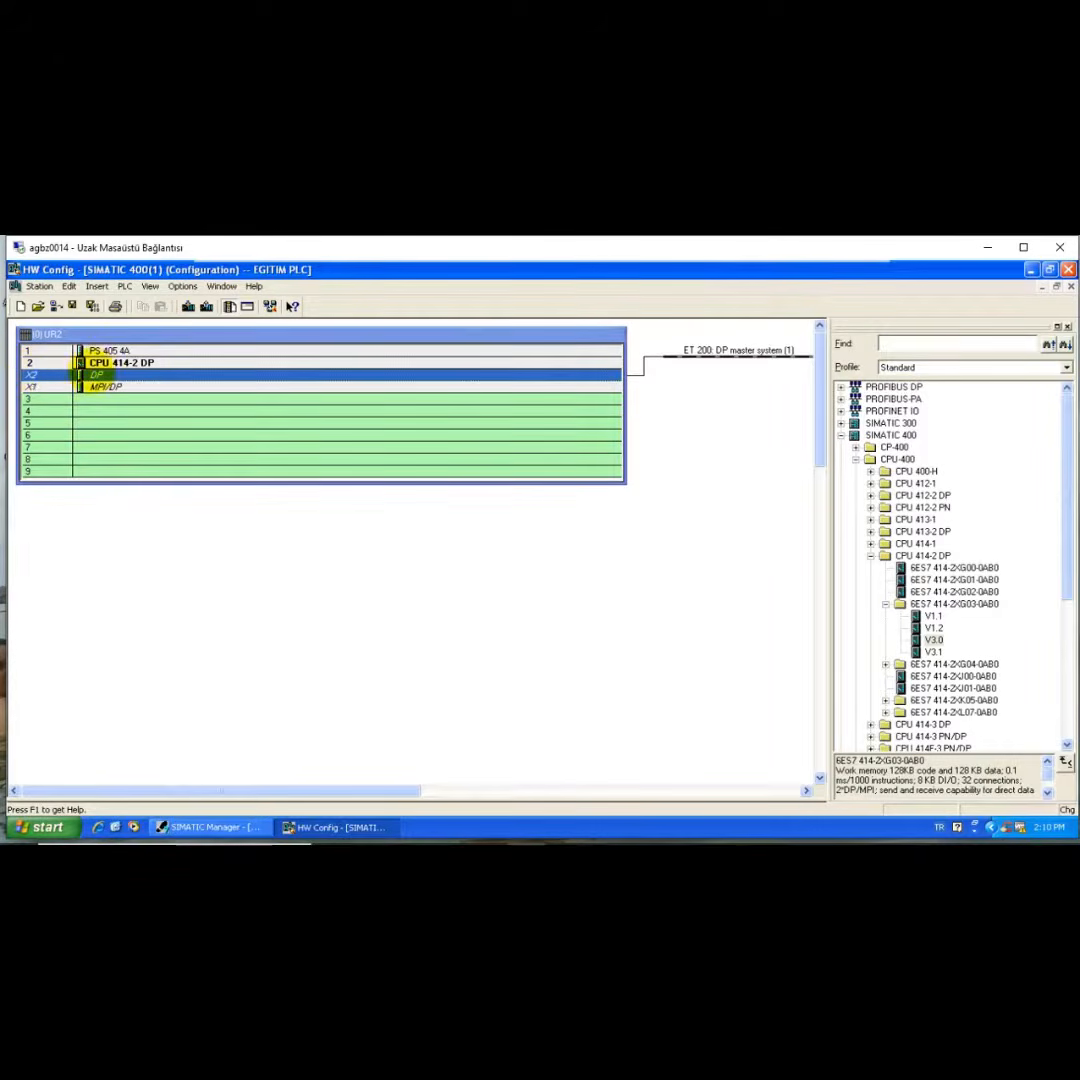
{"action": "left_click", "coordinate": [116, 389]}
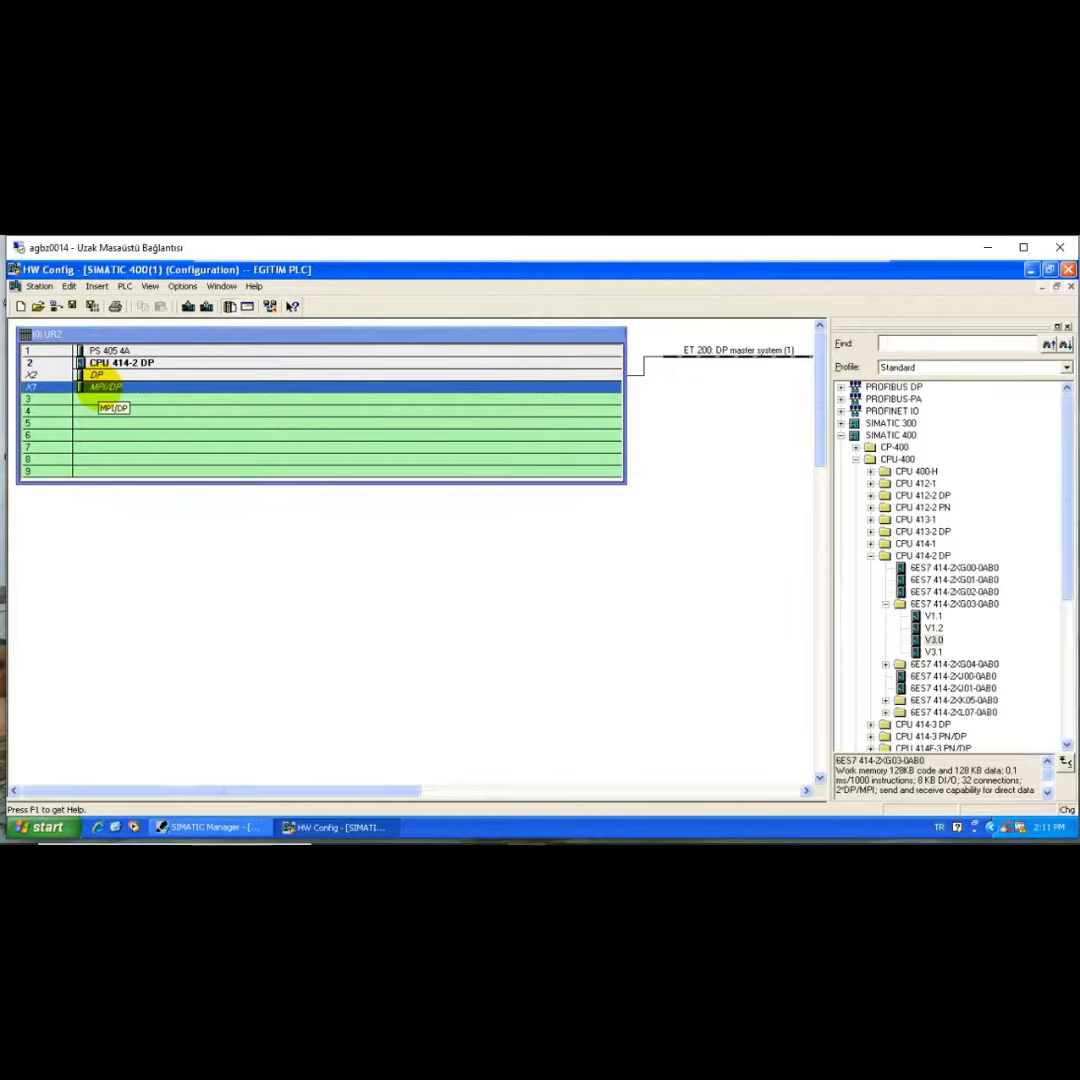
Step: Change the interface type of the CPU's MPI/DP port X1 to PROFIBUS
{"action": "right_click", "coordinate": [102, 390]}
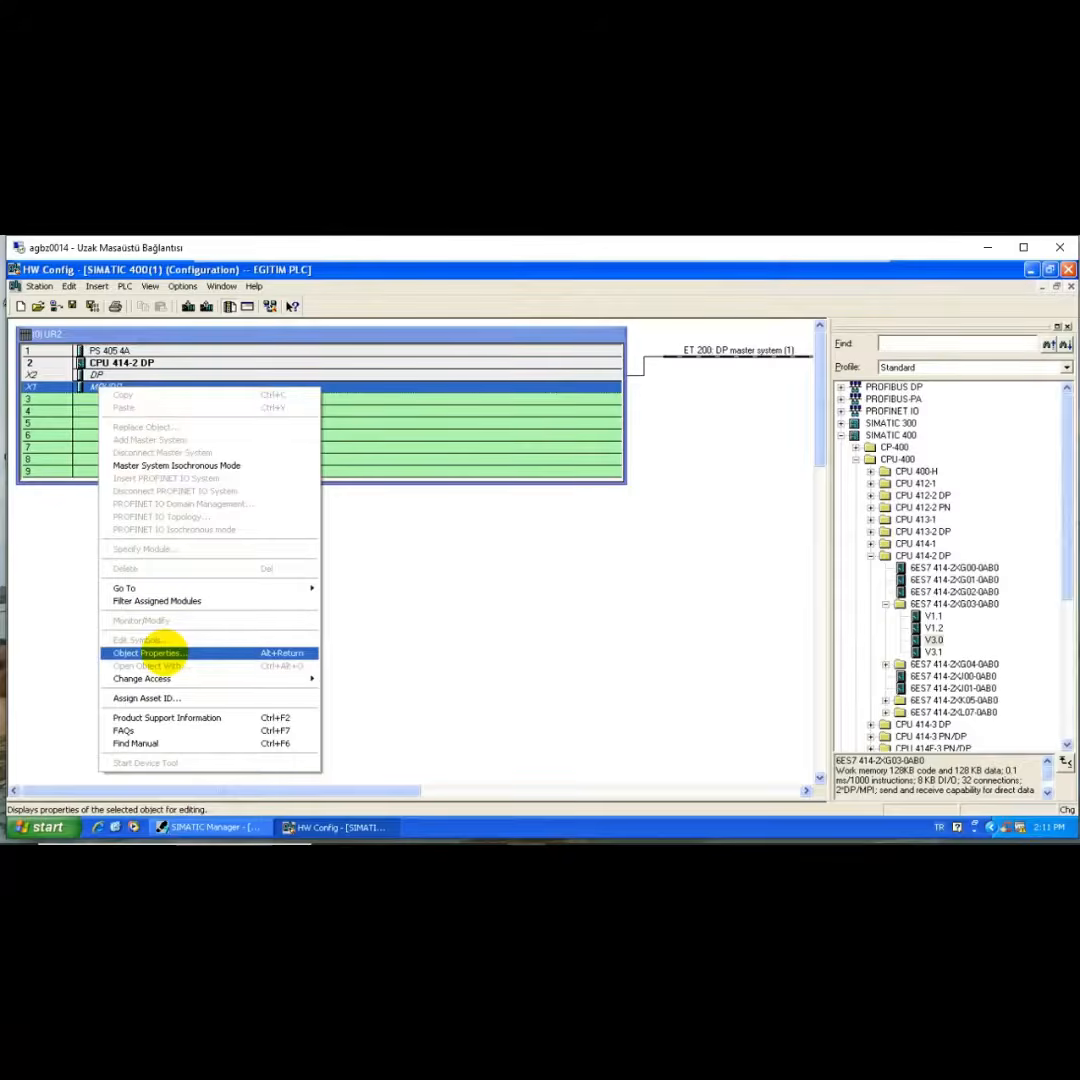
{"action": "left_click", "coordinate": [163, 652]}
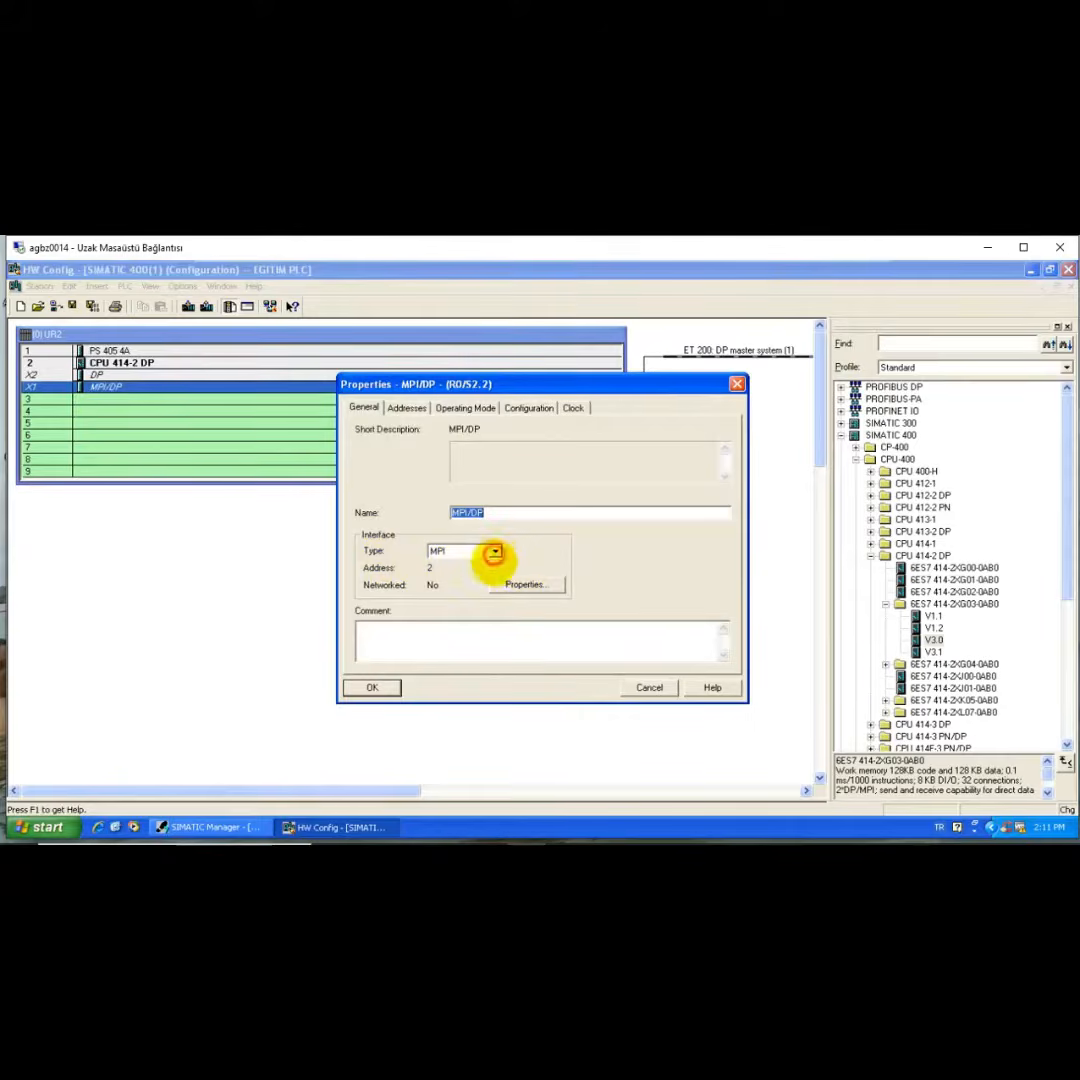
{"action": "left_click", "coordinate": [494, 553]}
{"action": "left_click", "coordinate": [446, 576]}
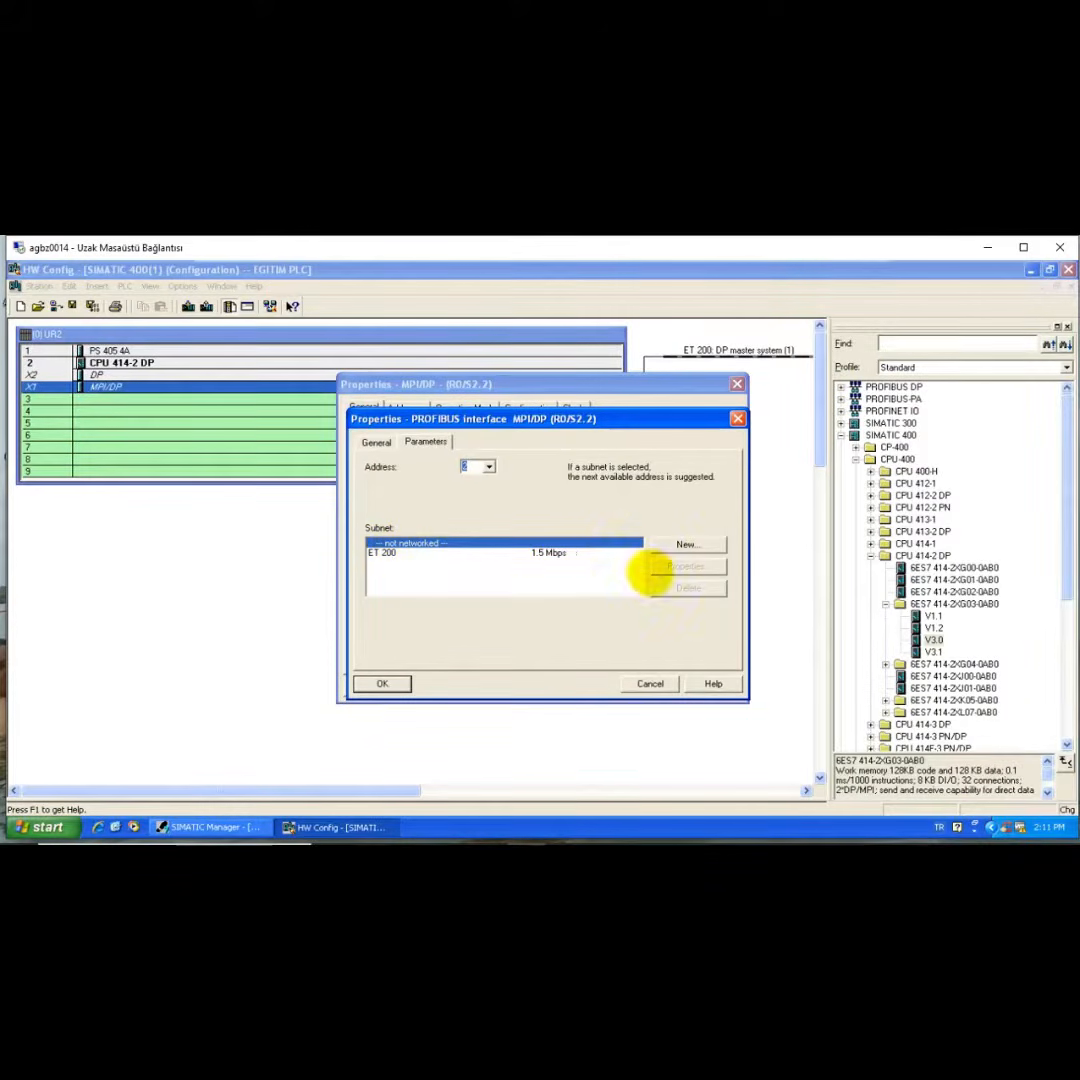
Step: Create a PROFIBUS subnet named MOTOR with a transmission rate of 500 Kbps and connect the MPI/DP interface to it
{"action": "left_click", "coordinate": [672, 544]}
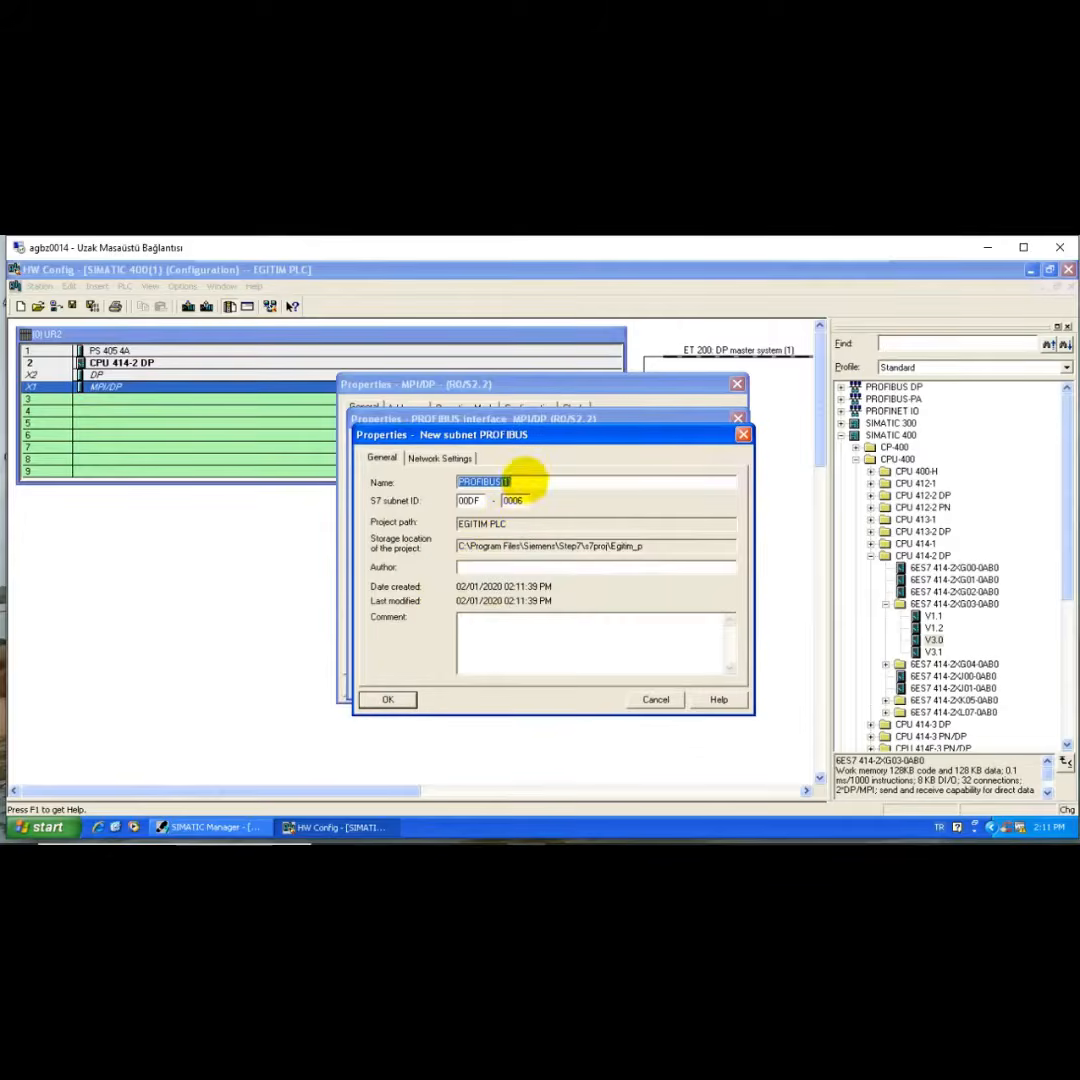
{"action": "type", "text": "MOTOR"}
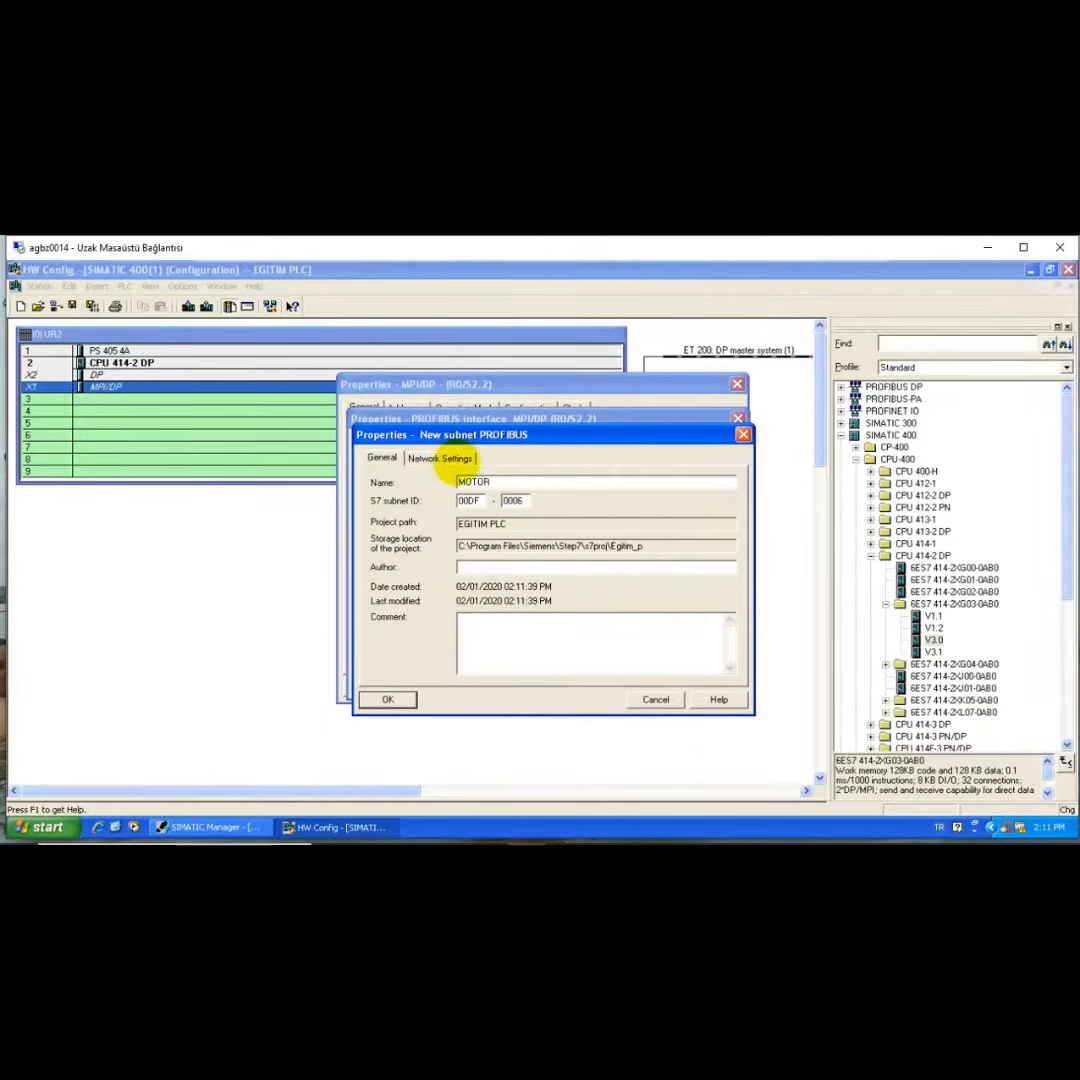
{"action": "left_click", "coordinate": [440, 458]}
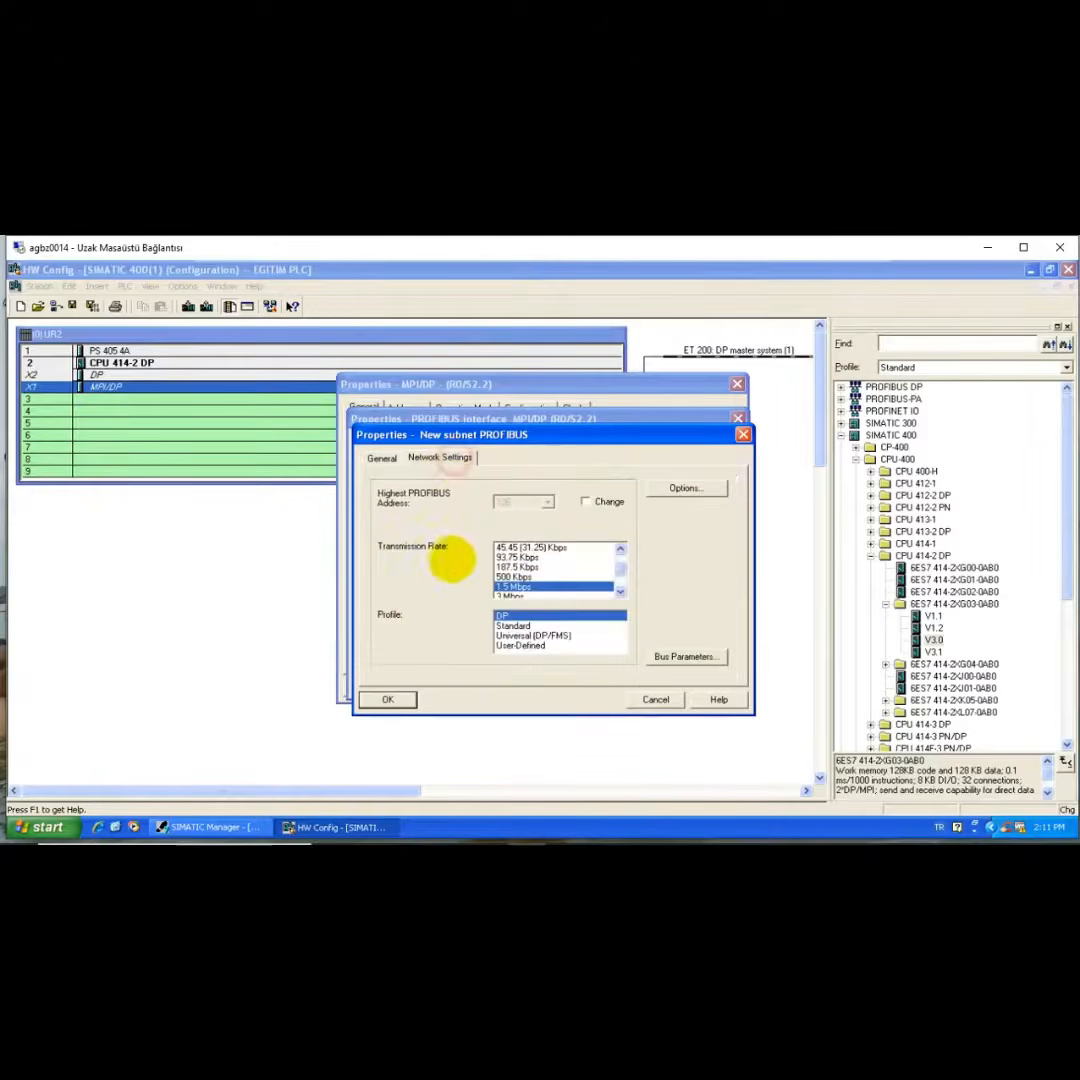
{"action": "left_click", "coordinate": [530, 577]}
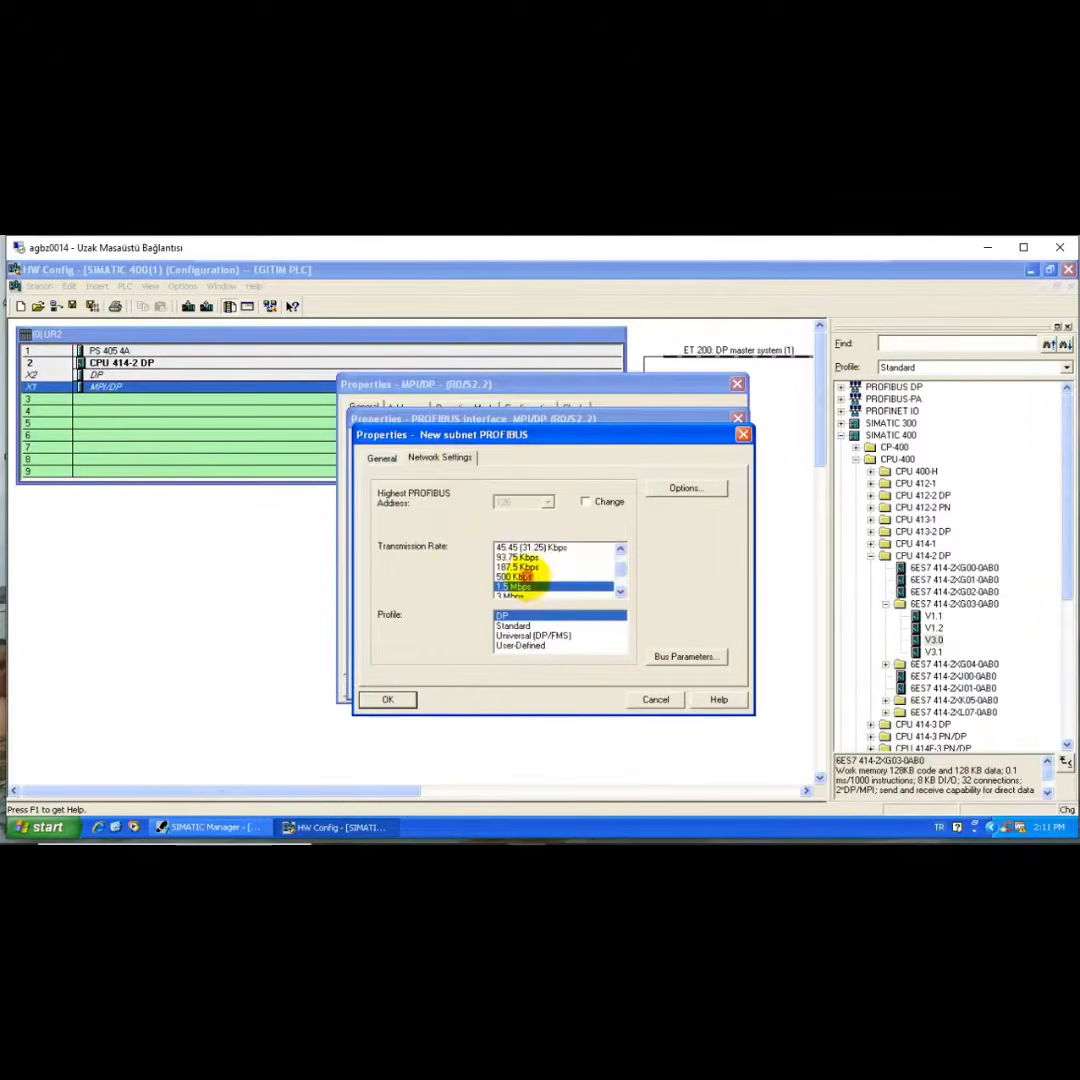
{"action": "left_click", "coordinate": [388, 699]}
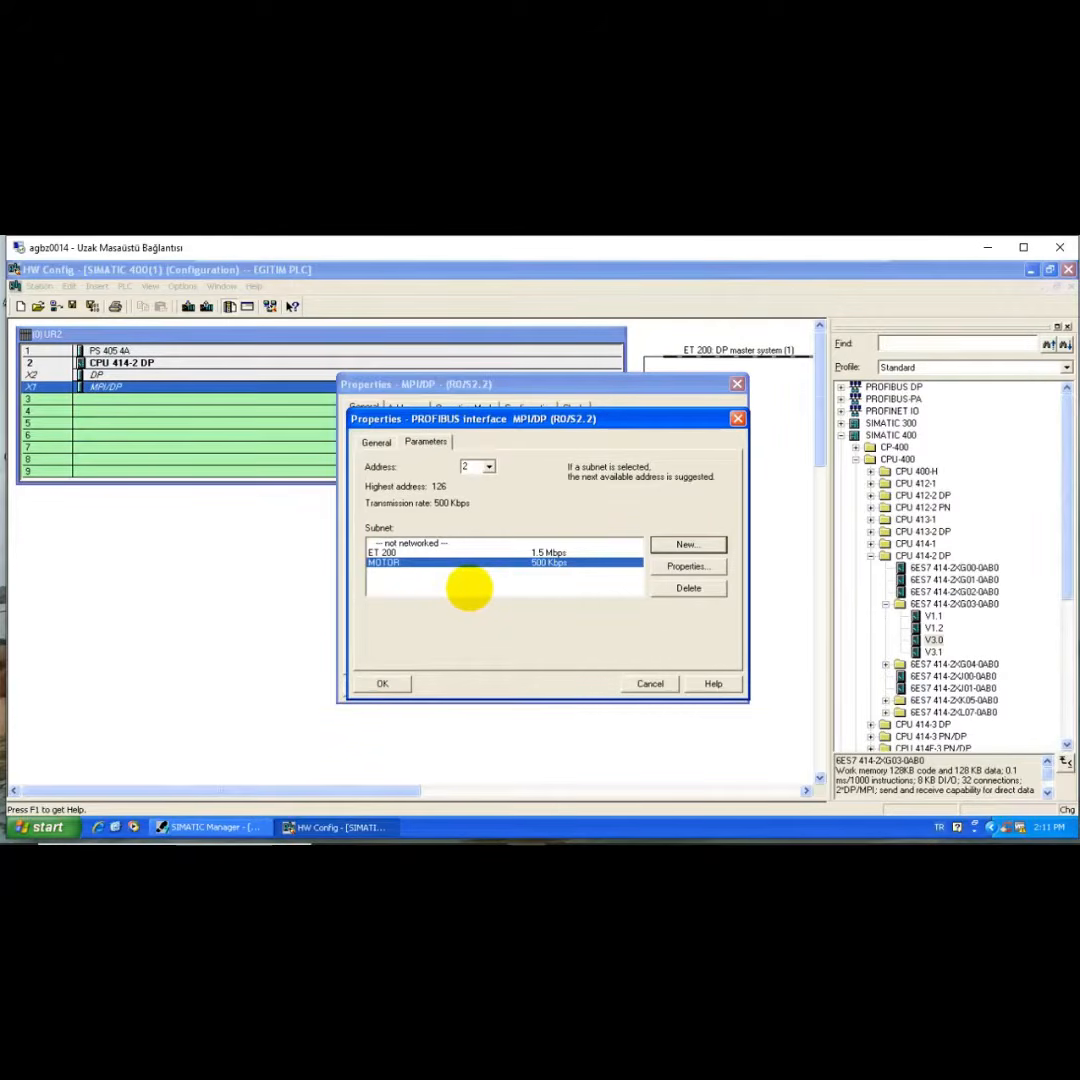
{"action": "left_click", "coordinate": [382, 683]}
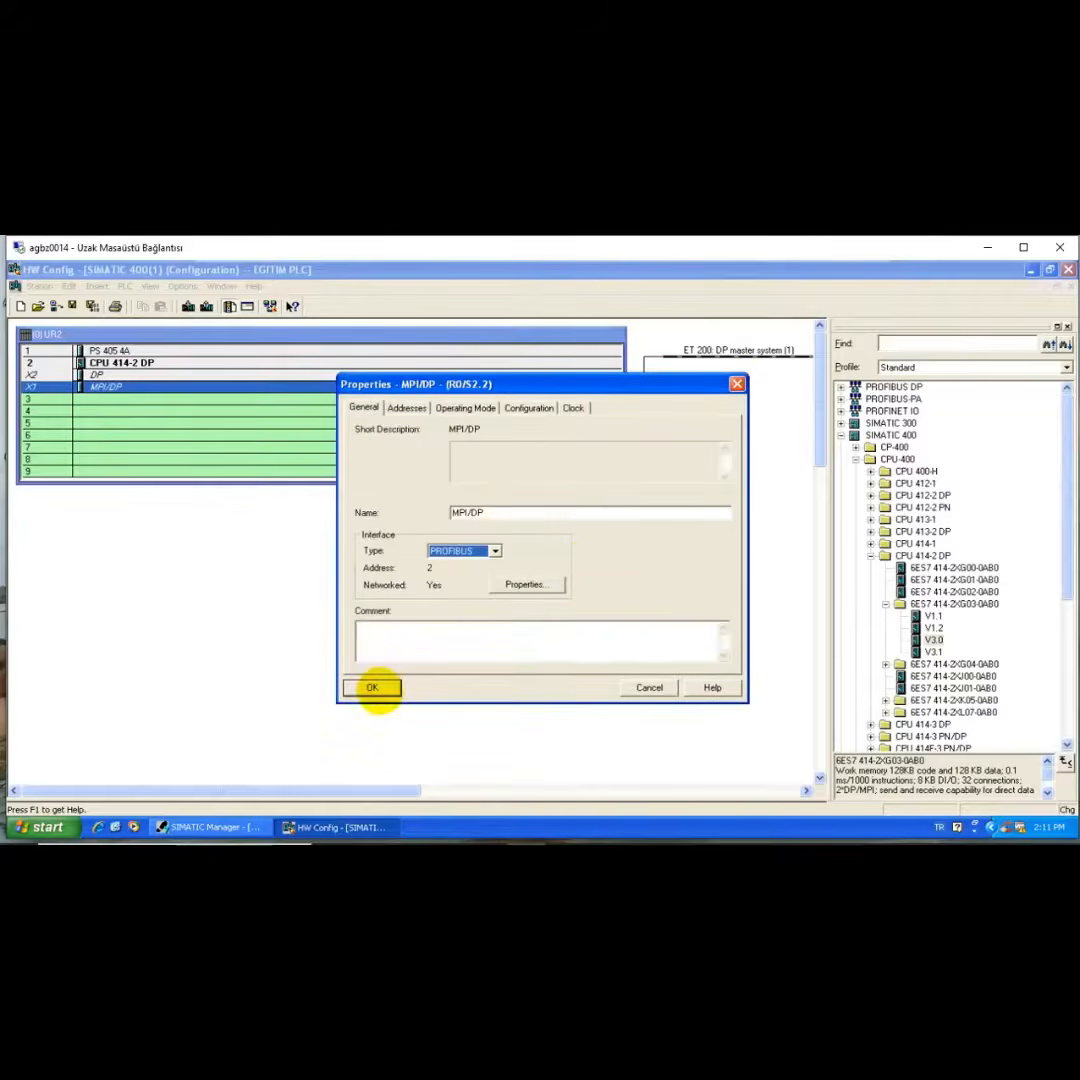
{"action": "left_click", "coordinate": [372, 688]}
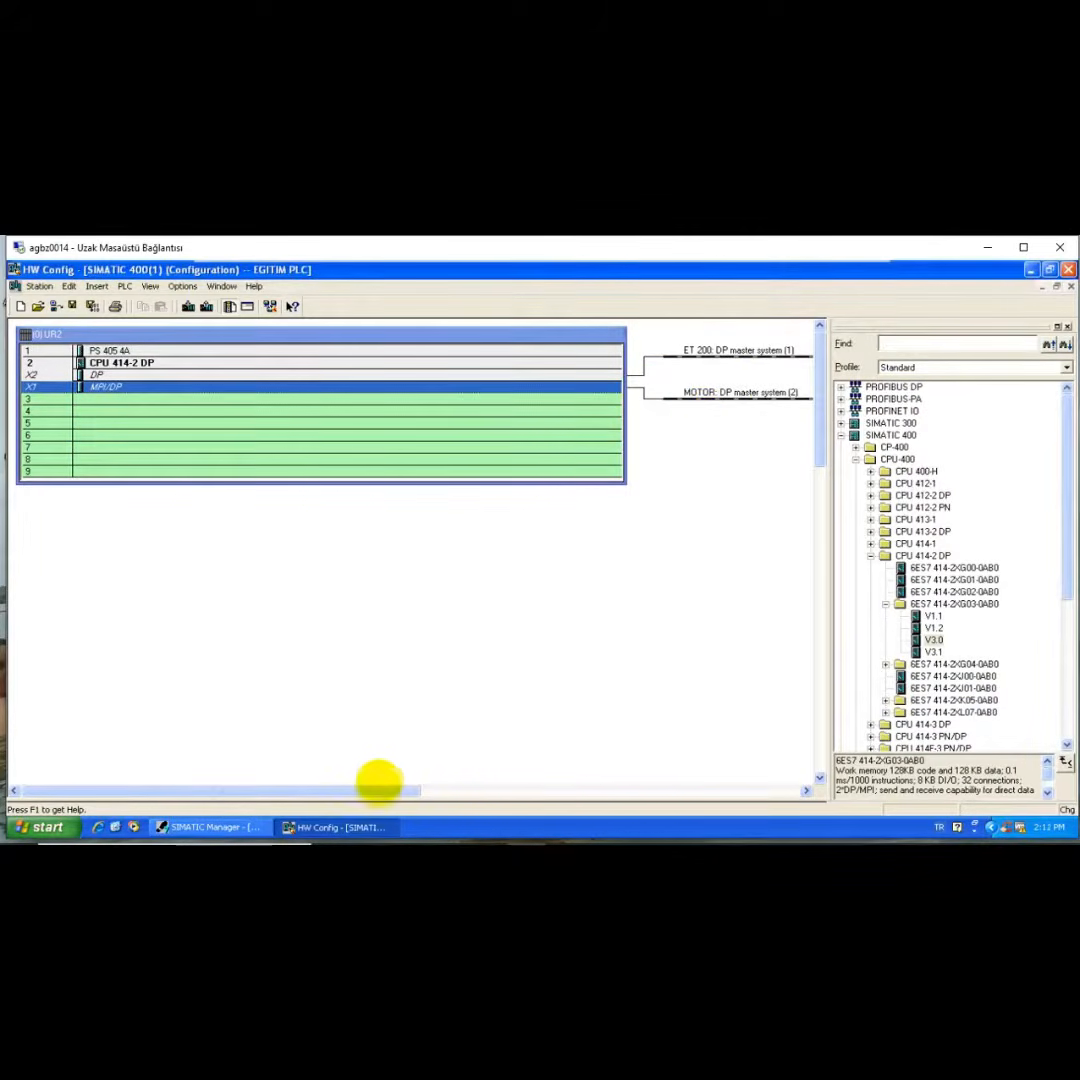
{"action": "mouse_move", "coordinate": [386, 788]}
{"action": "left_mouse_down"}
{"action": "mouse_move", "coordinate": [467, 795]}
{"action": "mouse_move", "coordinate": [366, 790]}
{"action": "left_mouse_up"}
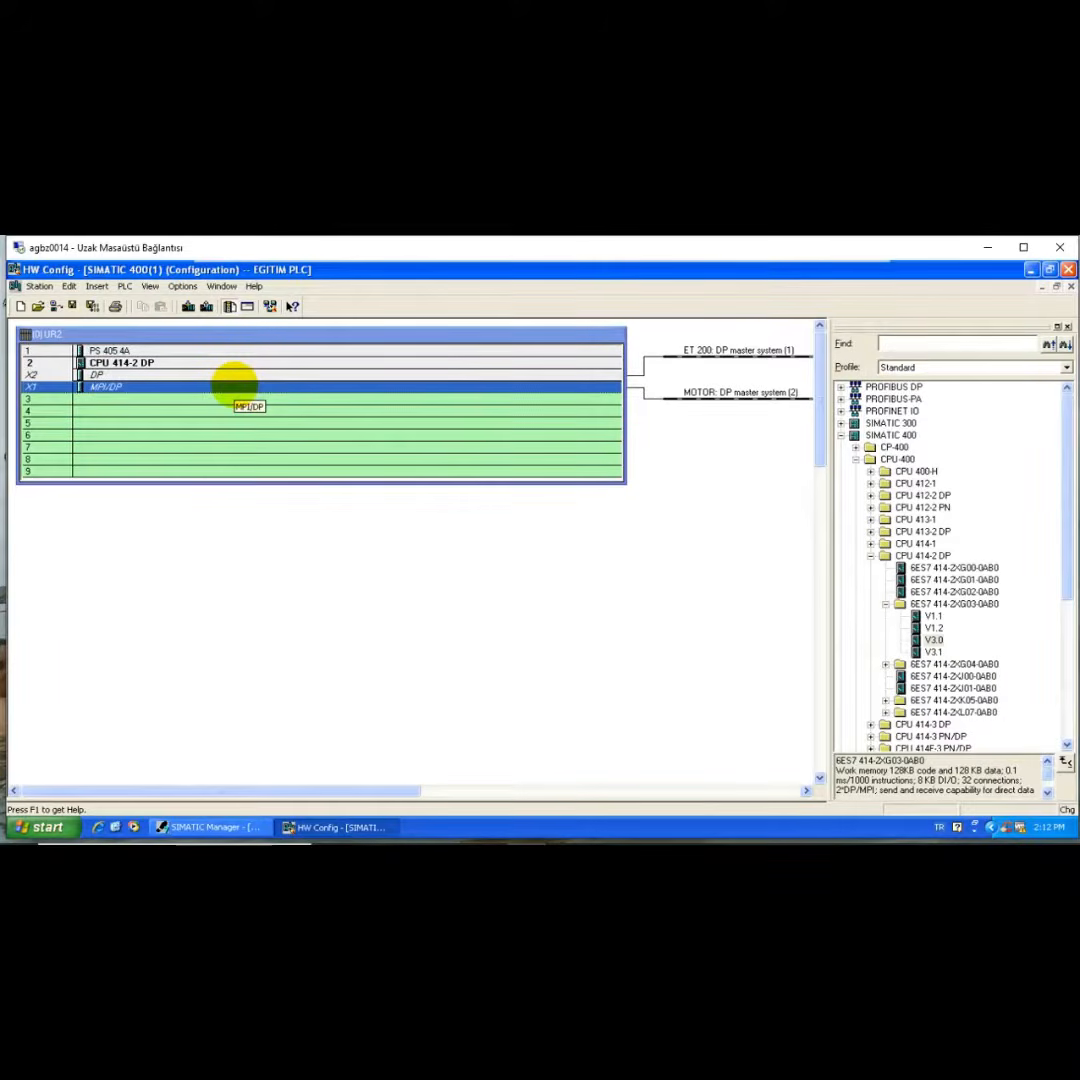
Step: Set the interface type of the CPU's MPI/DP port X1 back to MPI
{"action": "right_click", "coordinate": [234, 382]}
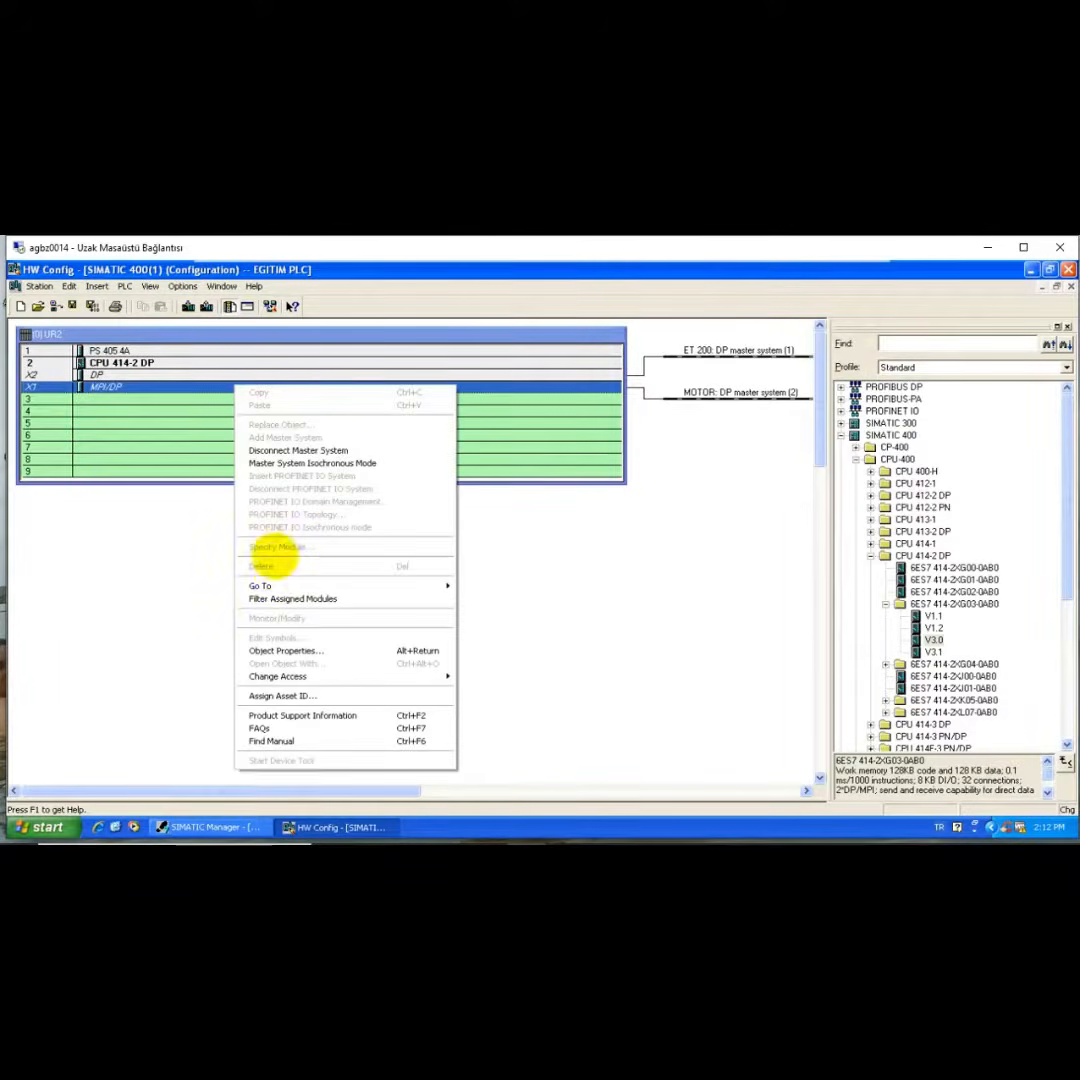
{"action": "left_click", "coordinate": [264, 649]}
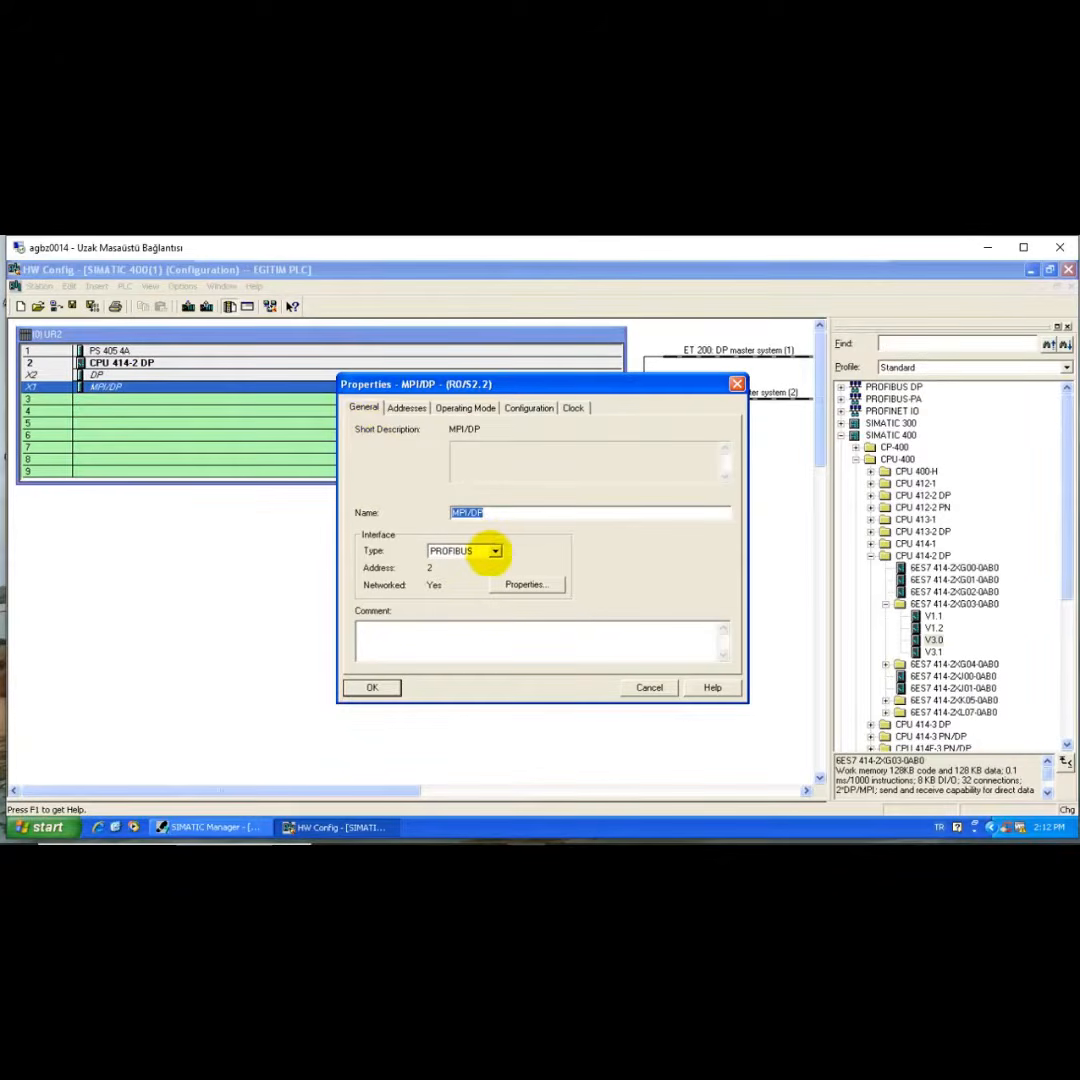
{"action": "left_click", "coordinate": [494, 551]}
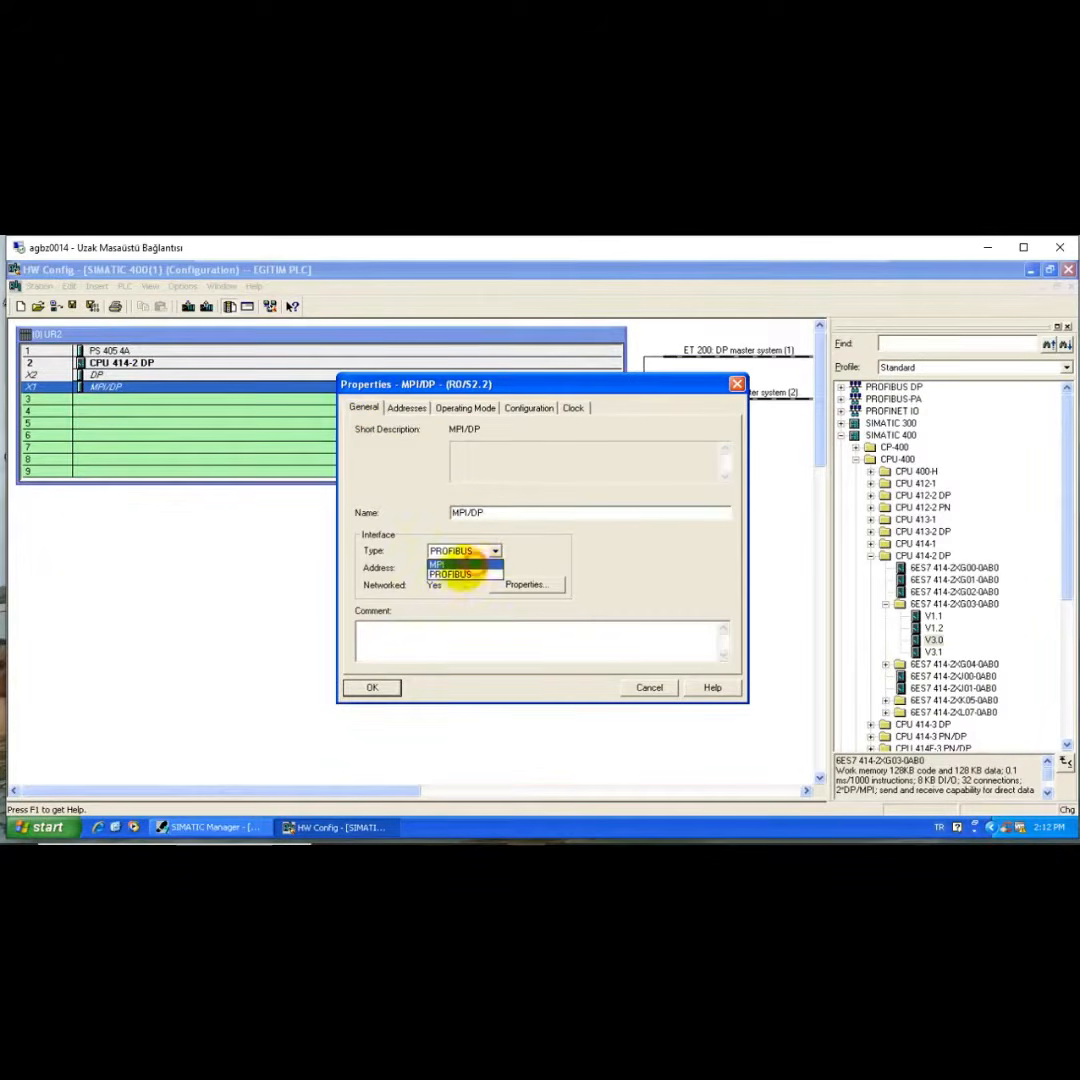
{"action": "left_click", "coordinate": [460, 565]}
{"action": "left_click", "coordinate": [373, 687]}
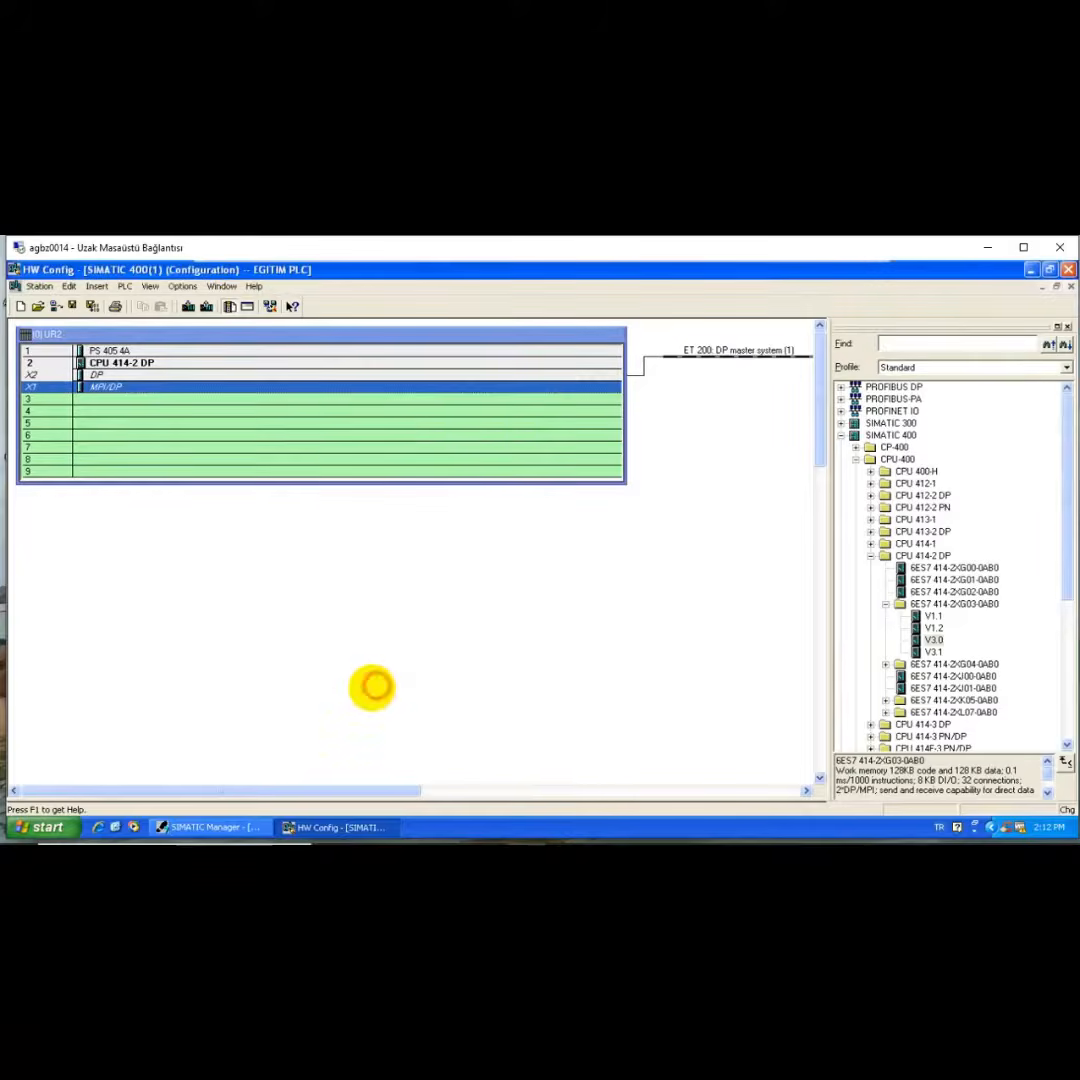
Step: Save the station configuration and review the power supply and CPU in rack slots 1 and 2
{"action": "left_click", "coordinate": [315, 583]}
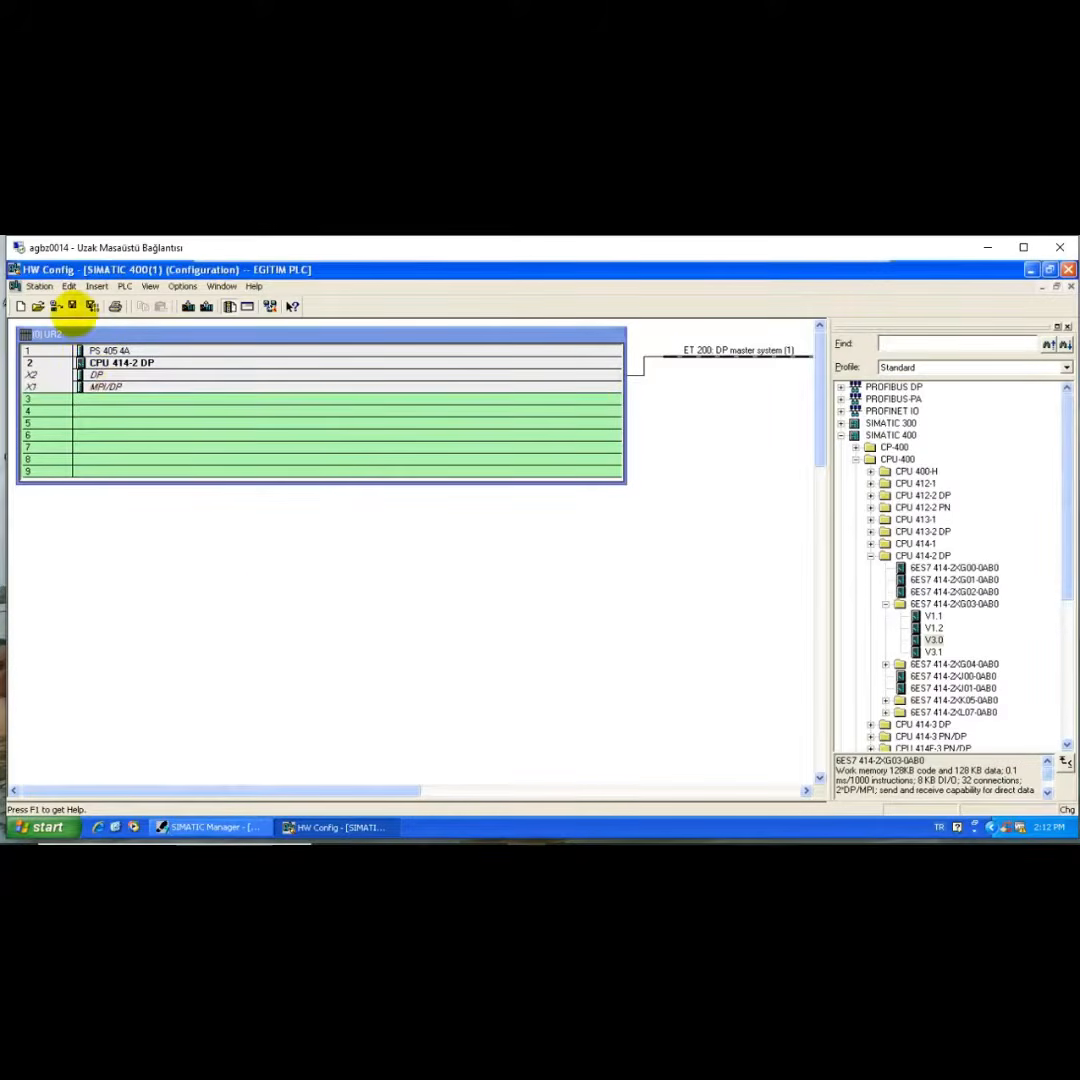
{"action": "left_click", "coordinate": [76, 311]}
{"action": "left_click", "coordinate": [110, 351]}
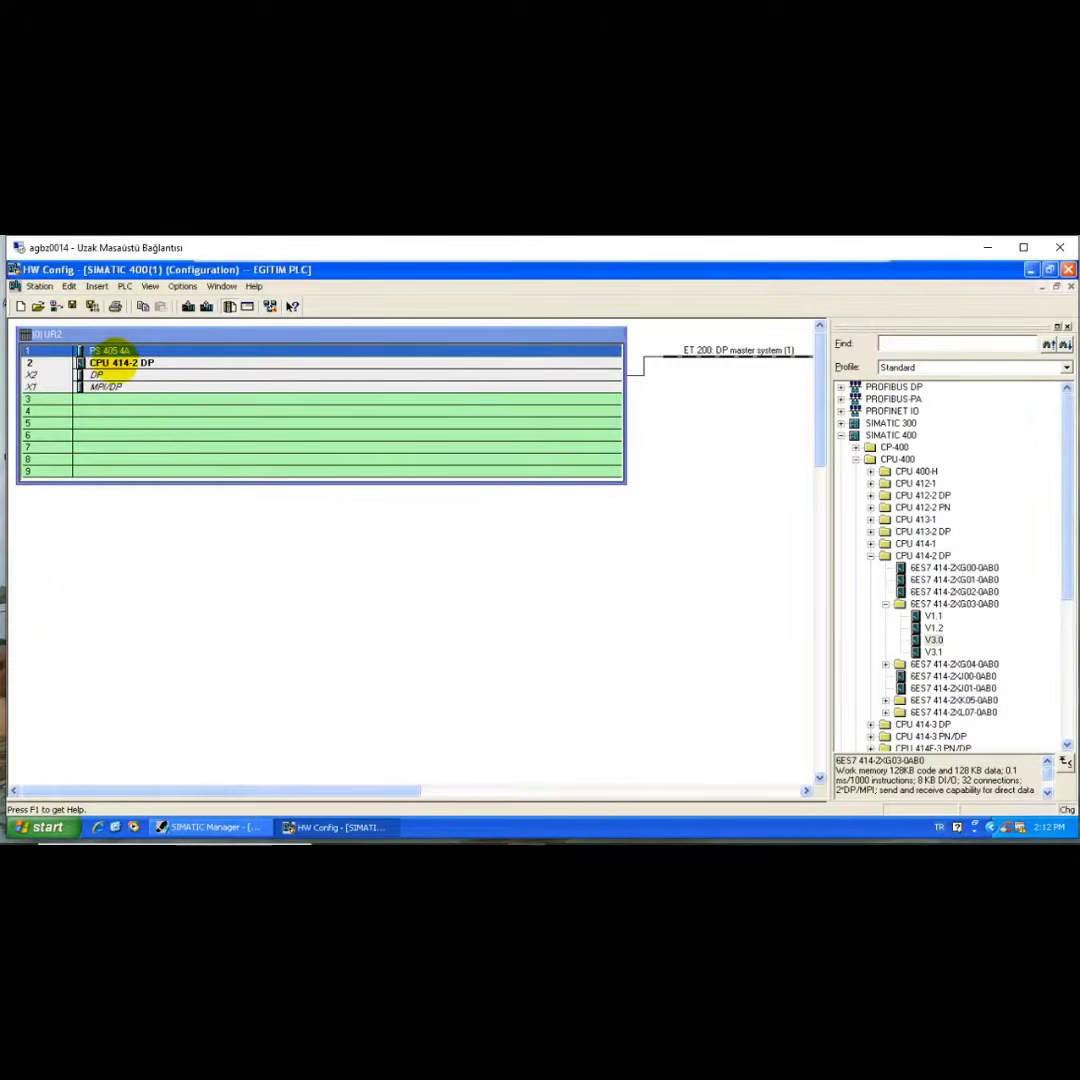
{"action": "left_click", "coordinate": [112, 363]}
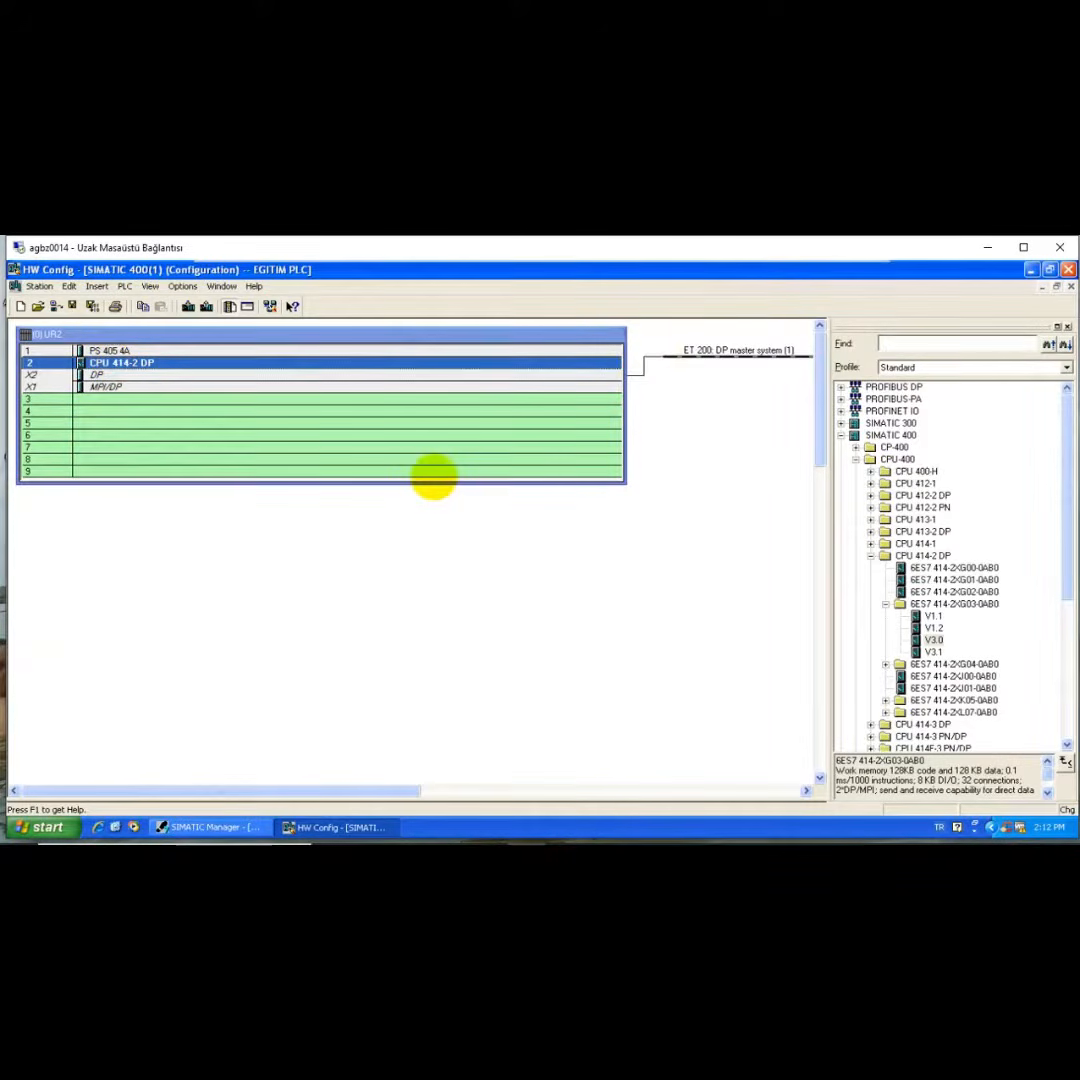
Step: Select rack slot 3 and locate the CP-400 communication processors in the SIMATIC 400 hardware catalog
{"action": "left_click", "coordinate": [164, 399]}
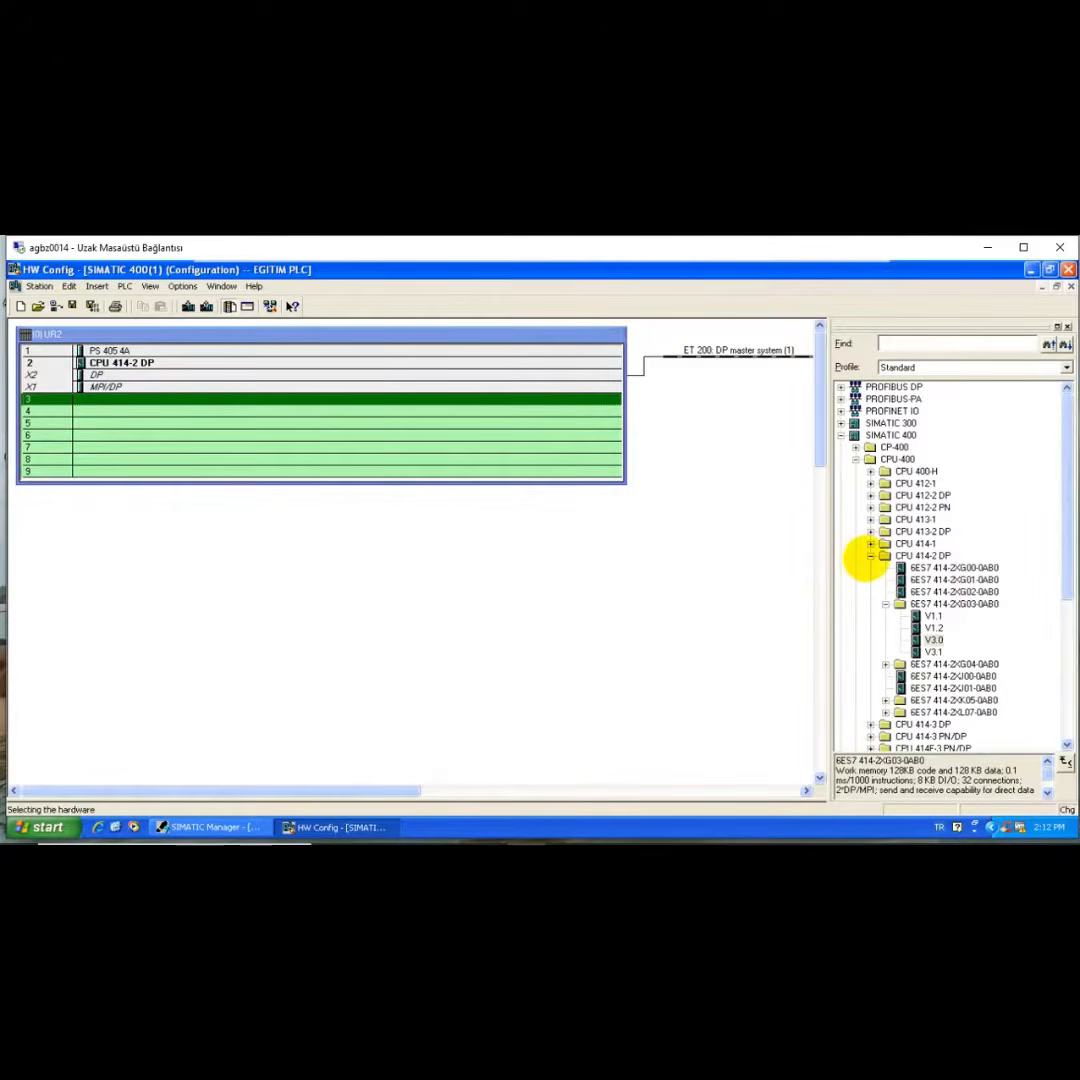
{"action": "left_click", "coordinate": [869, 557]}
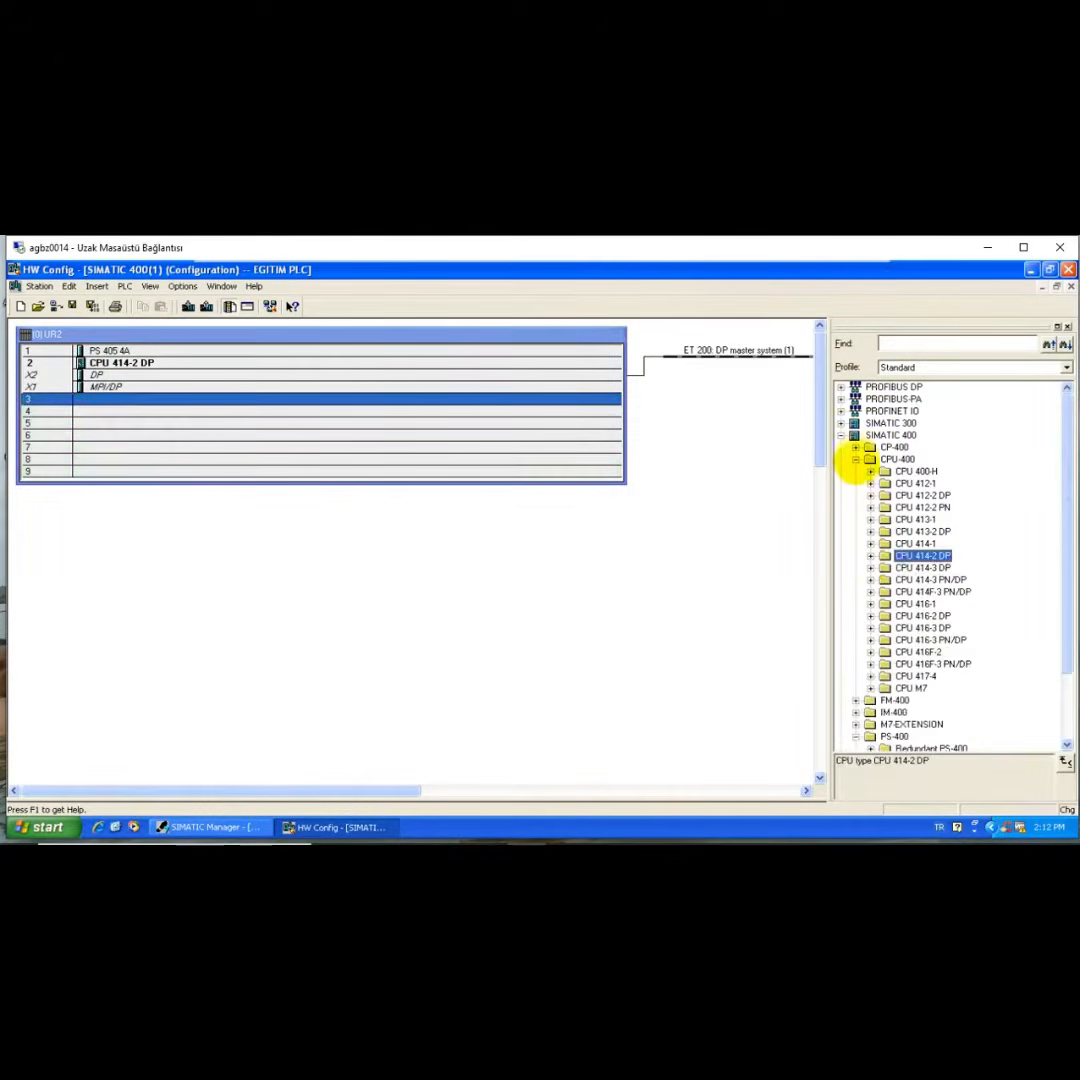
{"action": "left_click", "coordinate": [856, 459]}
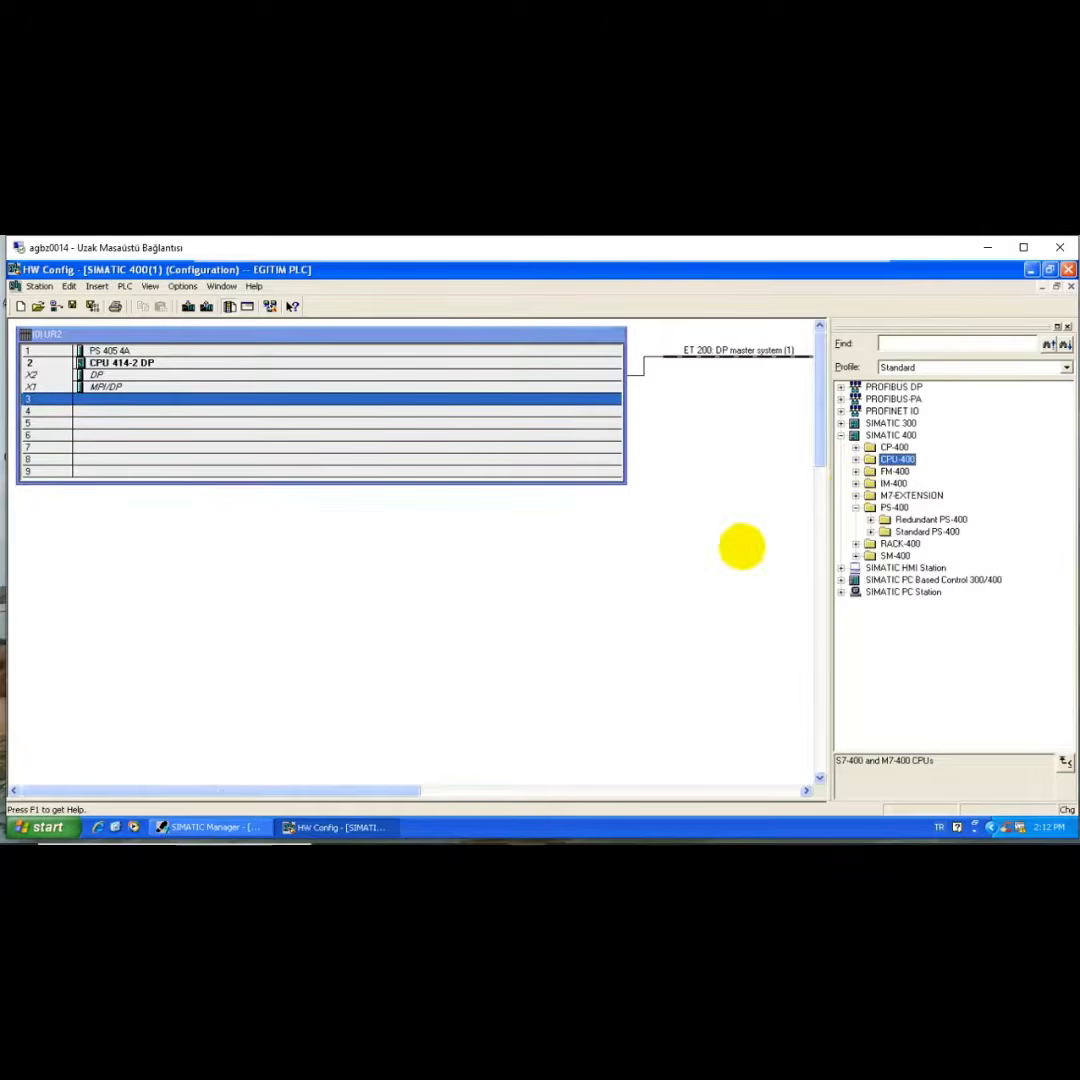
{"action": "left_click", "coordinate": [856, 447]}
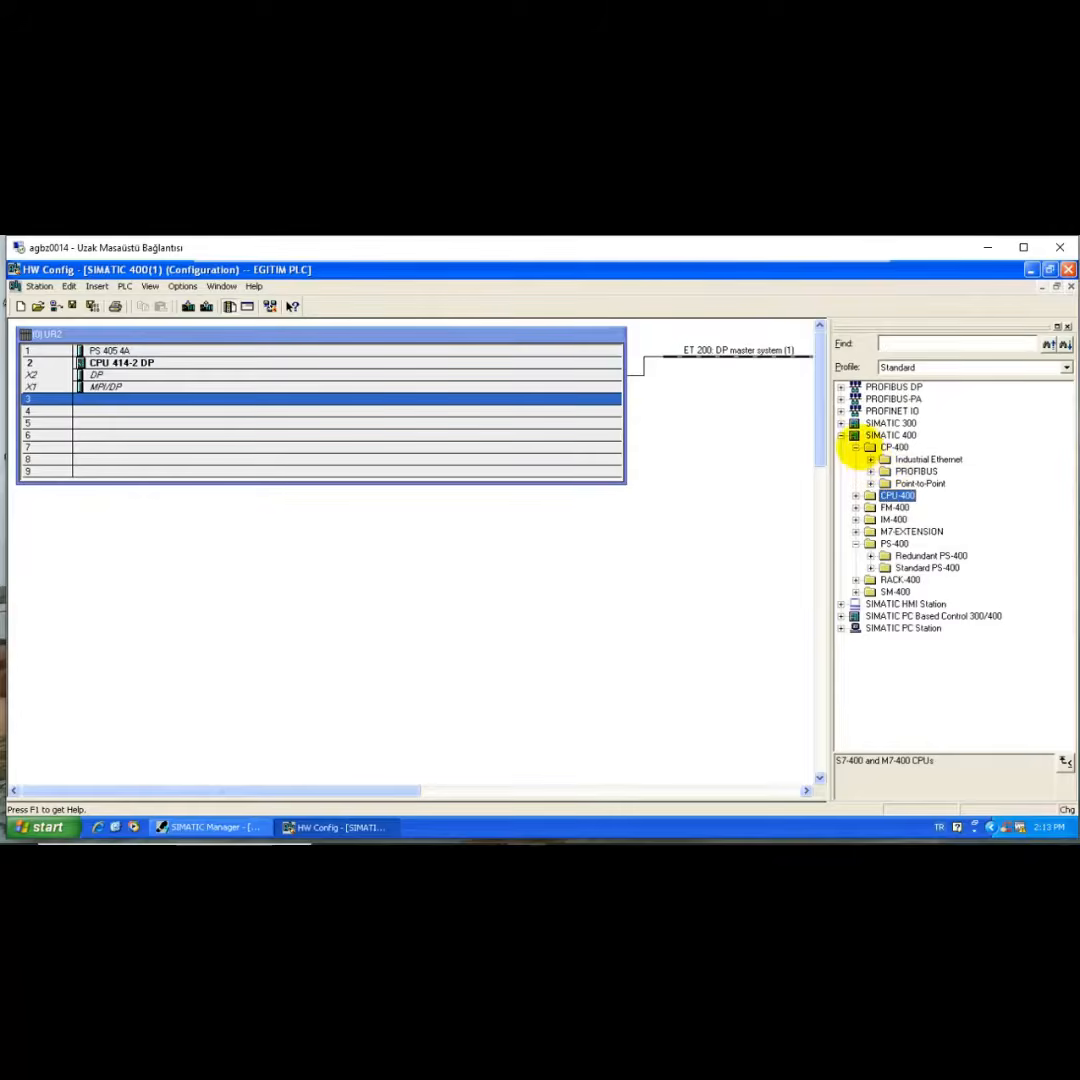
{"action": "left_click", "coordinate": [856, 447]}
{"action": "left_click", "coordinate": [894, 447]}
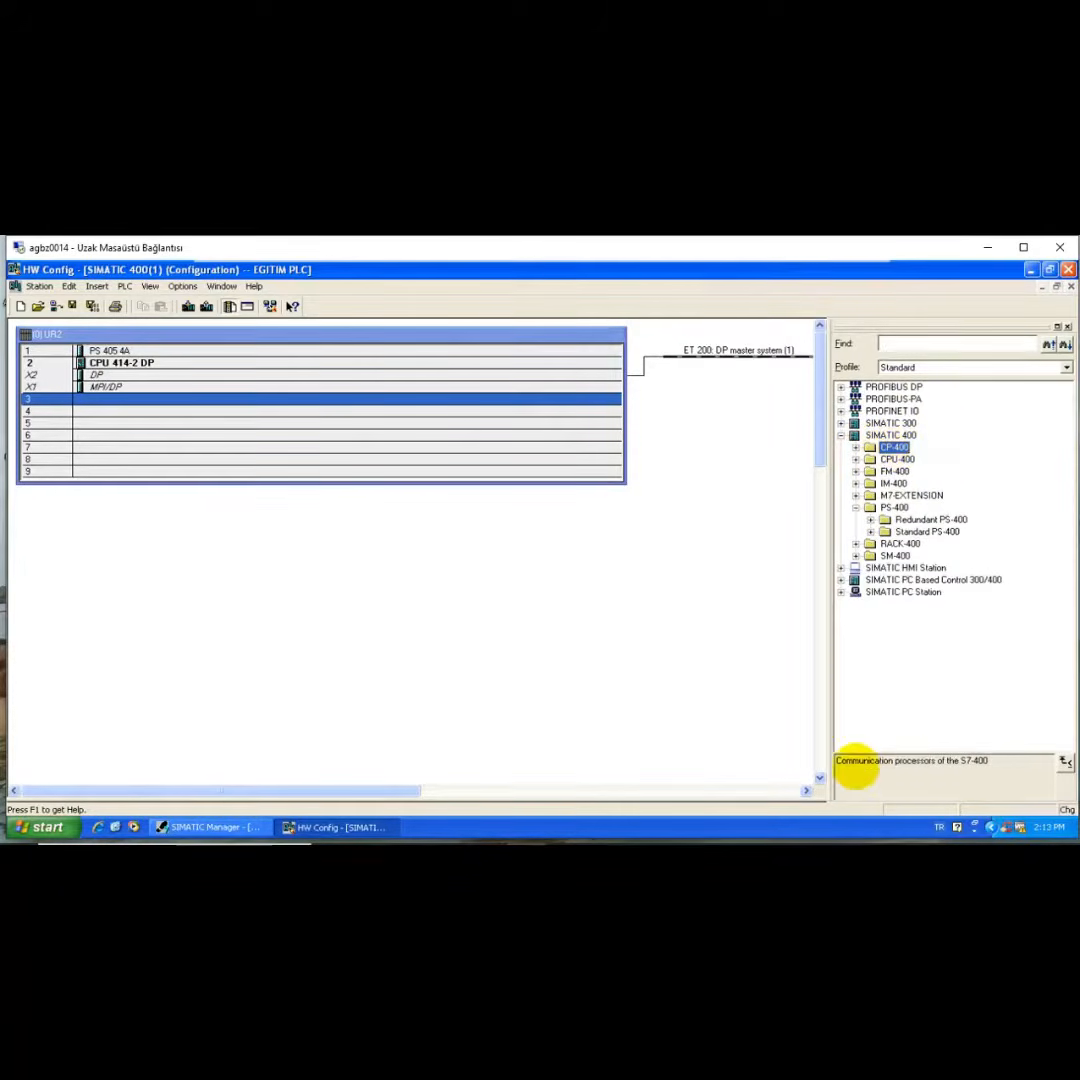
{"action": "left_click_drag", "start_coordinate": [852, 762], "coordinate": [935, 736]}
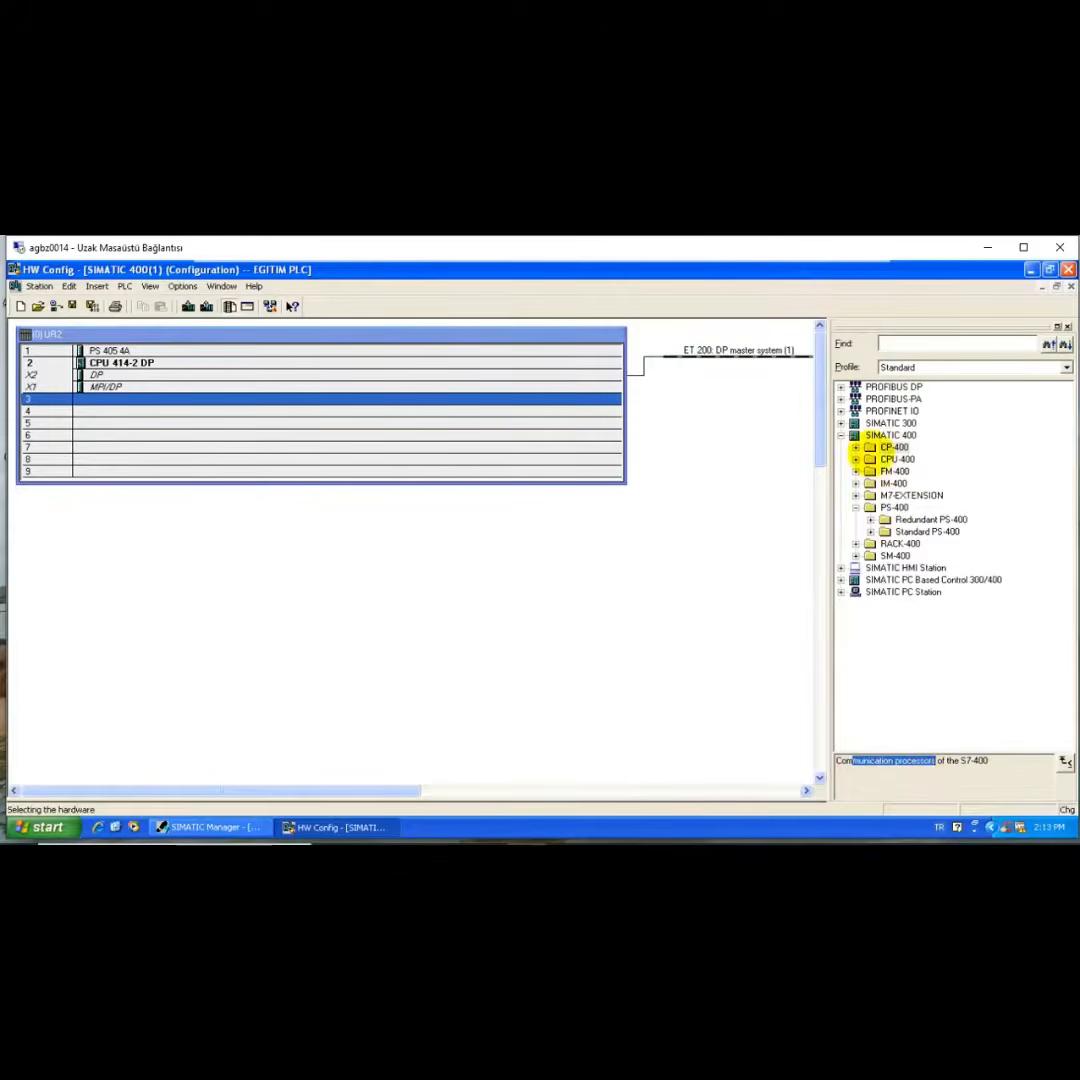
{"action": "left_click", "coordinate": [890, 343]}
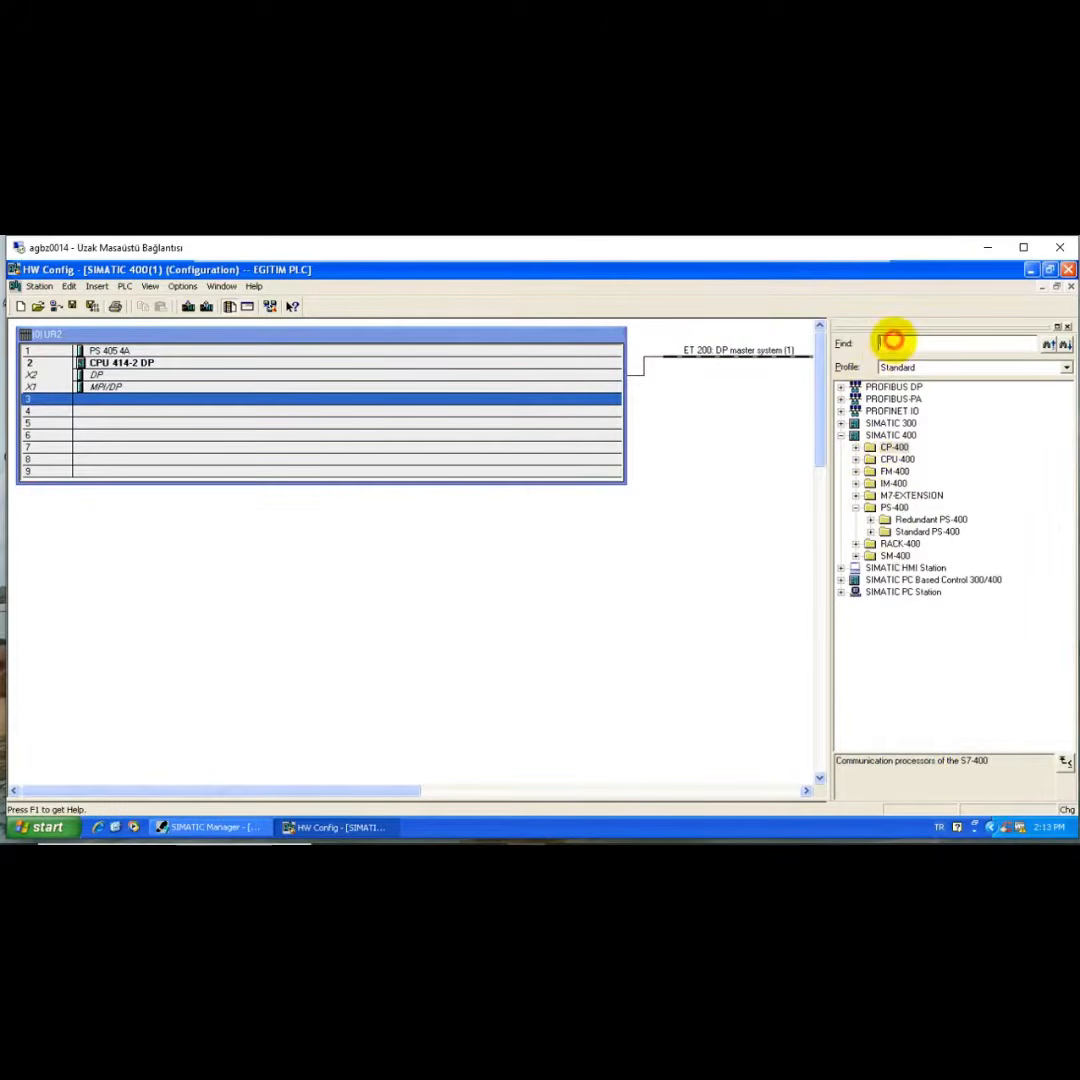
Step: Insert the Industrial Ethernet module CP 443-1, order number 6GK7 443-1EX02-0XE0, version V1.0, into slot 3
{"action": "double_click", "coordinate": [862, 448]}
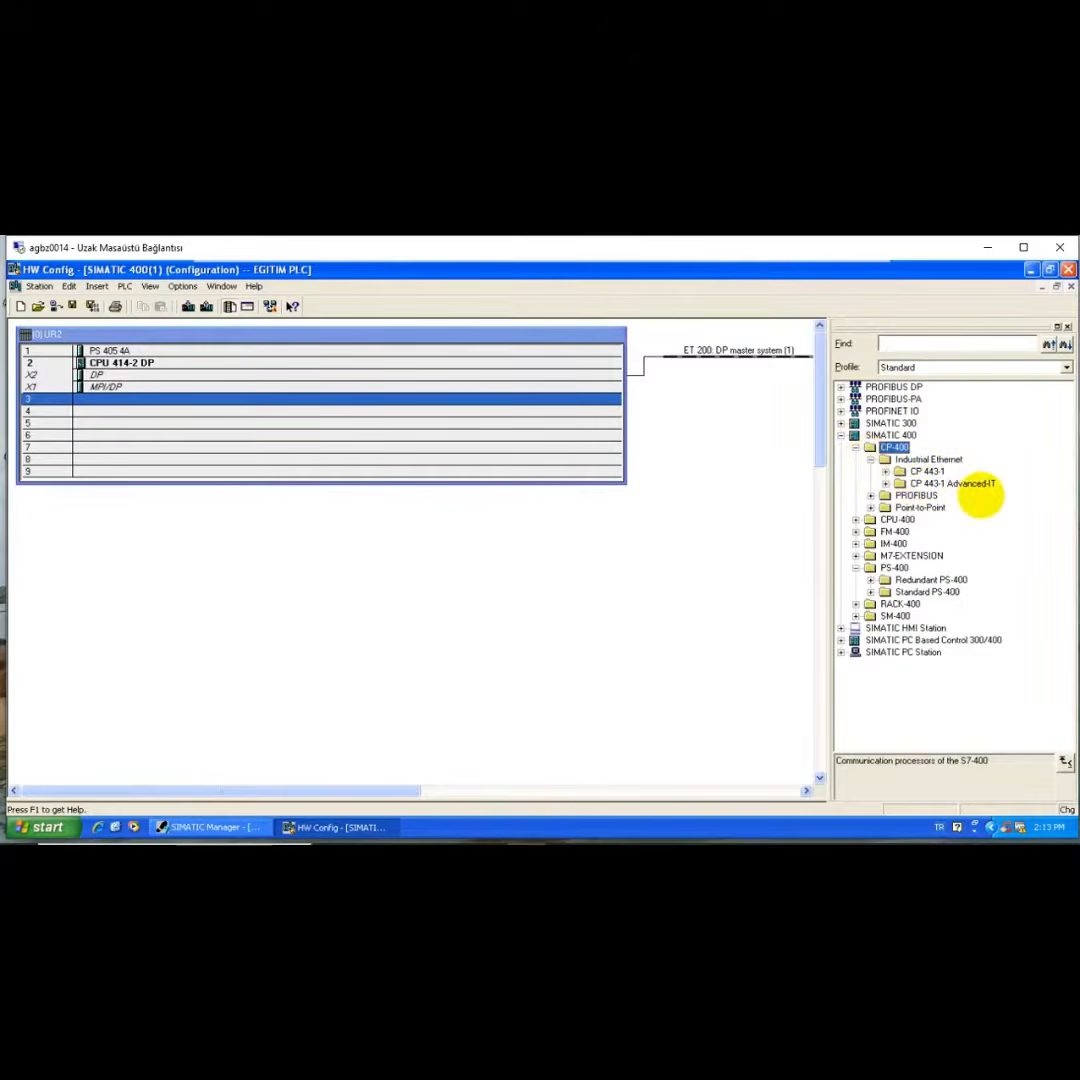
{"action": "left_click", "coordinate": [885, 472]}
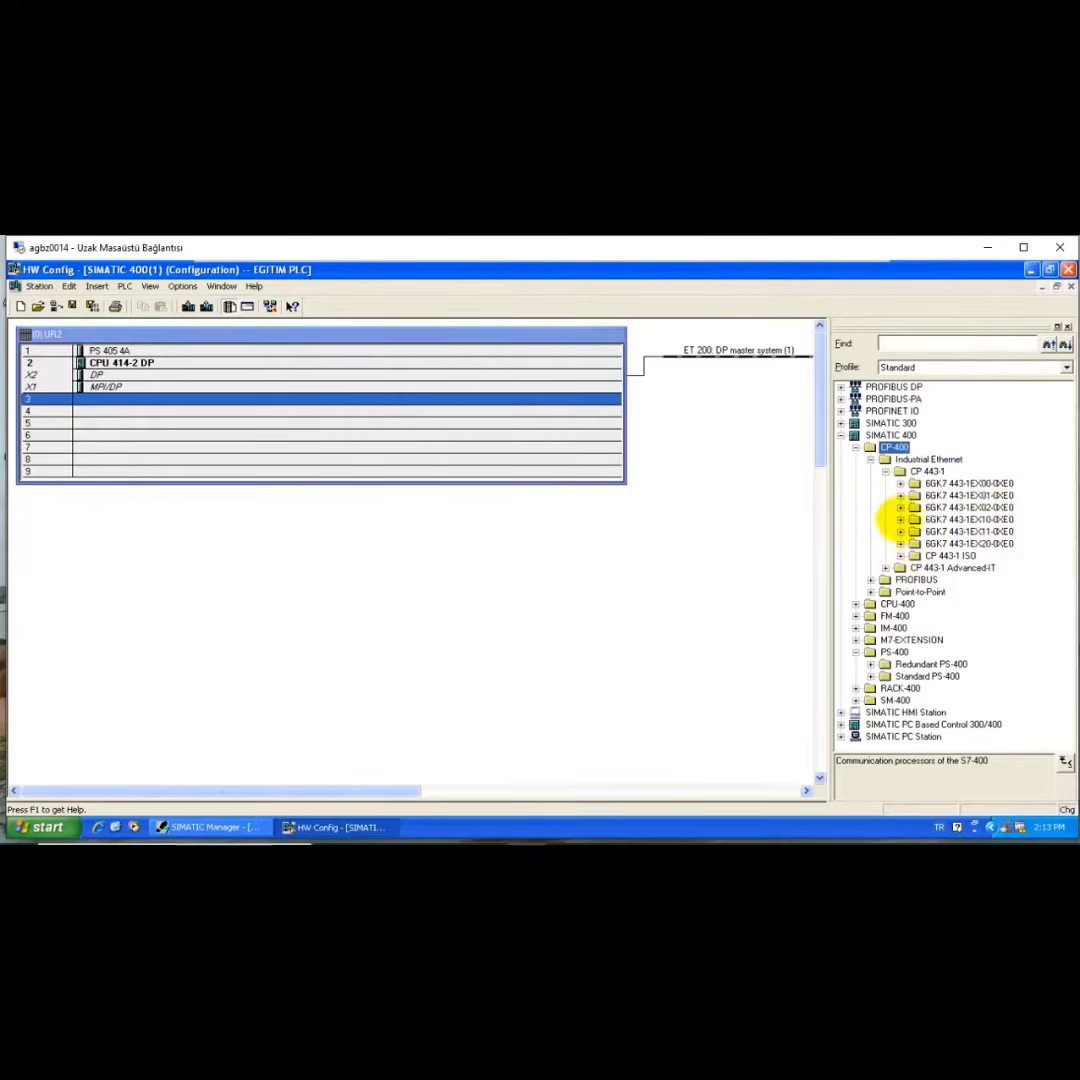
{"action": "left_click", "coordinate": [900, 507]}
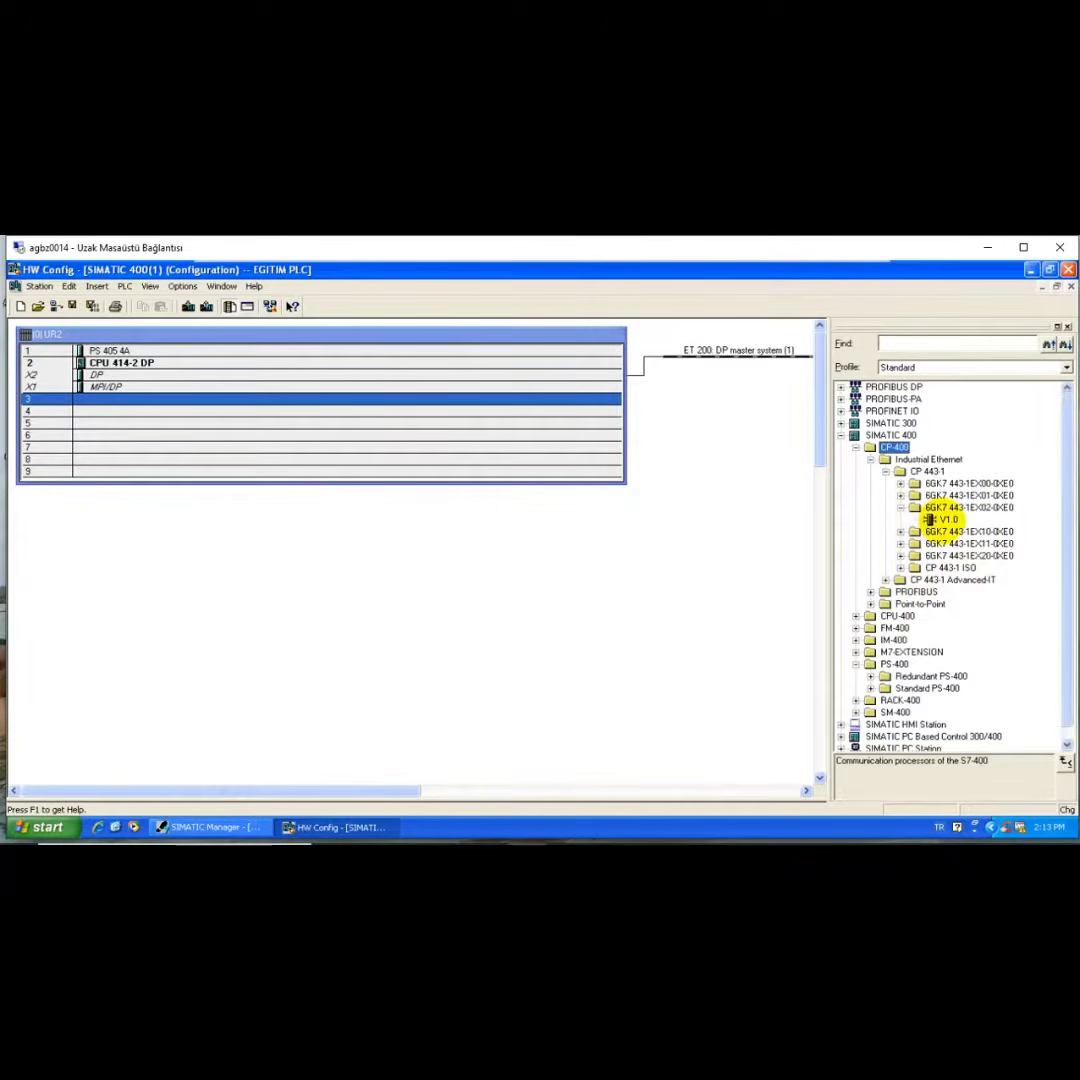
{"action": "left_click", "coordinate": [944, 519]}
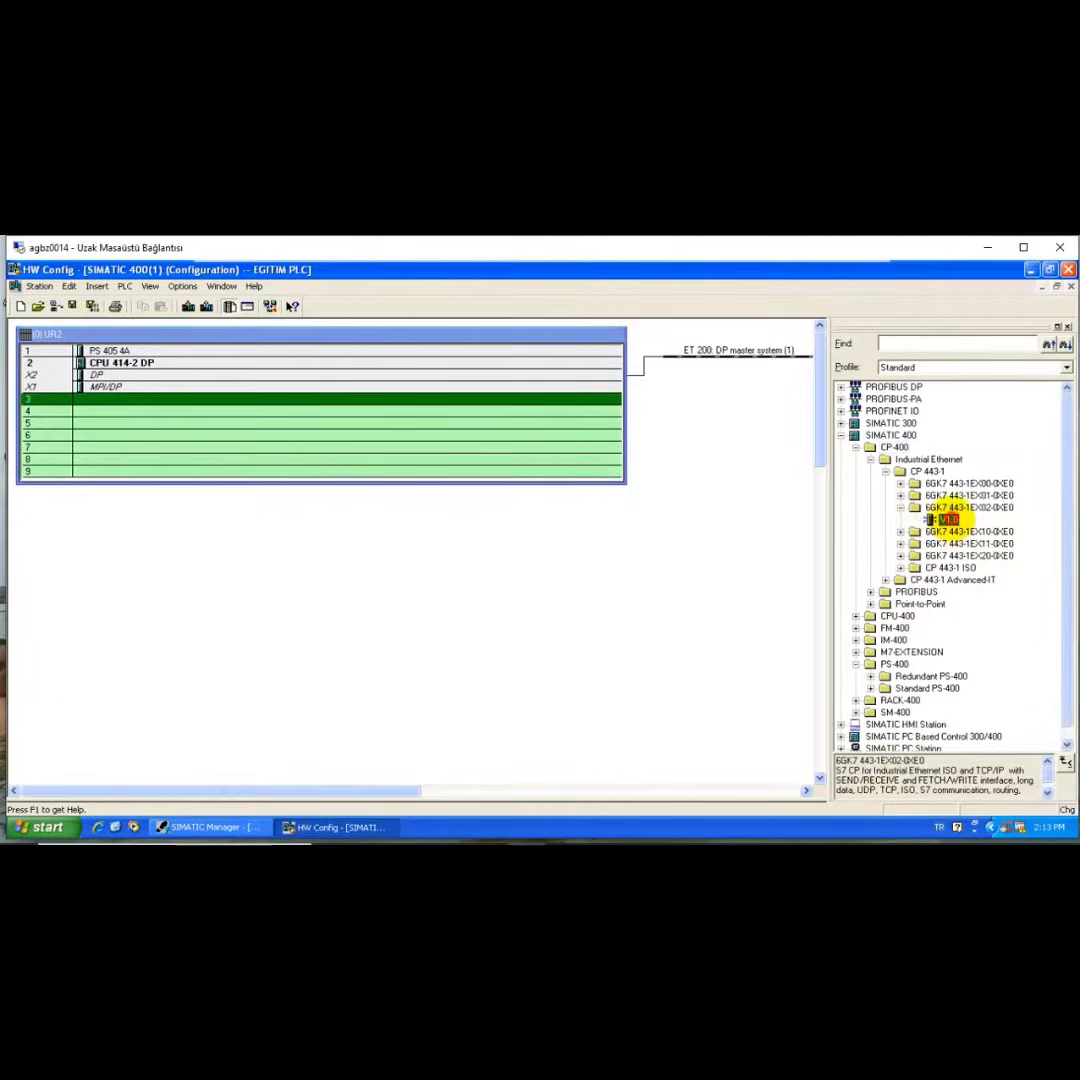
{"action": "double_click", "coordinate": [944, 519]}
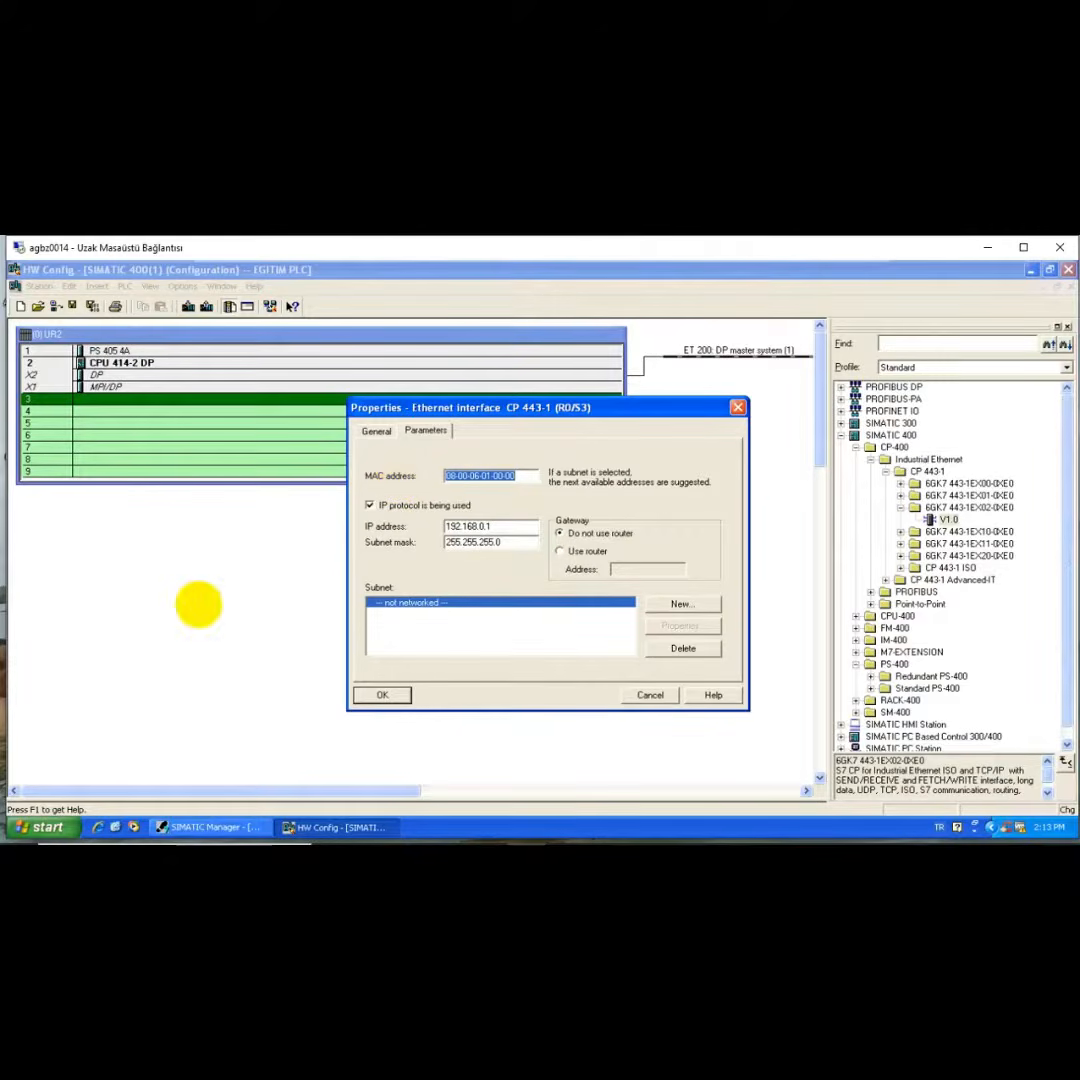
{"action": "left_click_drag", "start_coordinate": [533, 479], "coordinate": [425, 476]}
{"action": "left_click", "coordinate": [518, 475]}
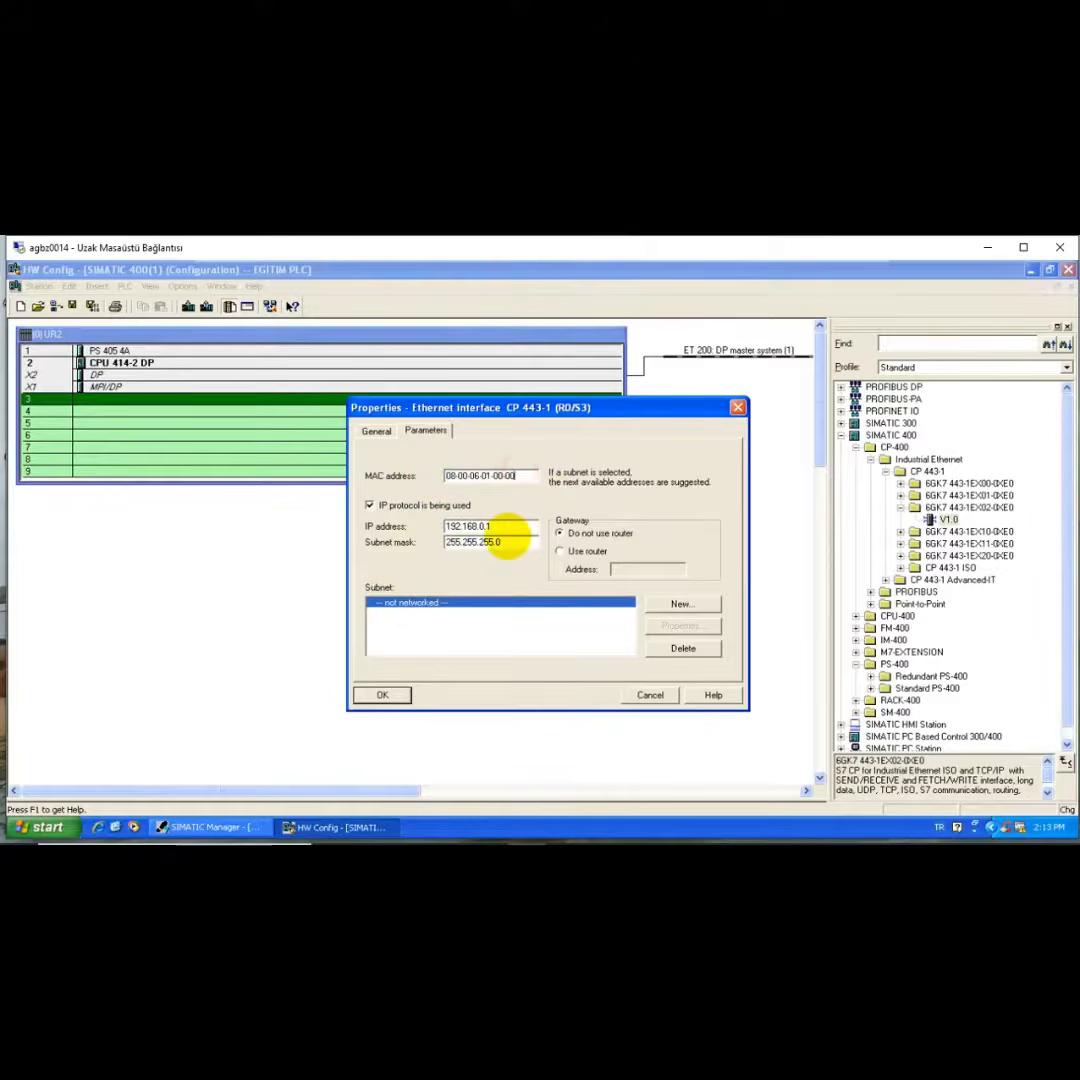
{"action": "key", "text": "BackSpace"}
{"action": "key", "text": "BackSpace"}
{"action": "type", "text": "AB"}
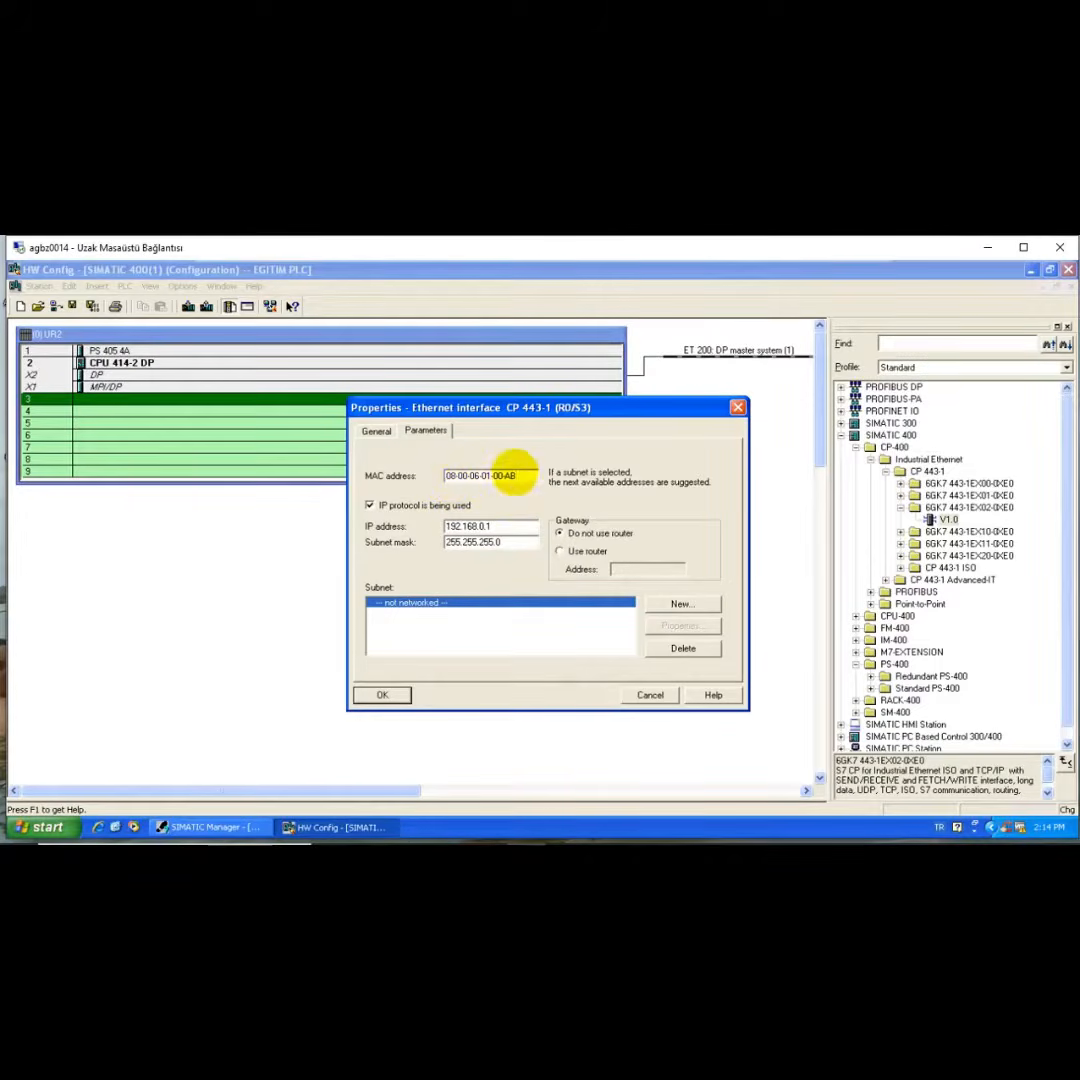
{"action": "left_click", "coordinate": [536, 481]}
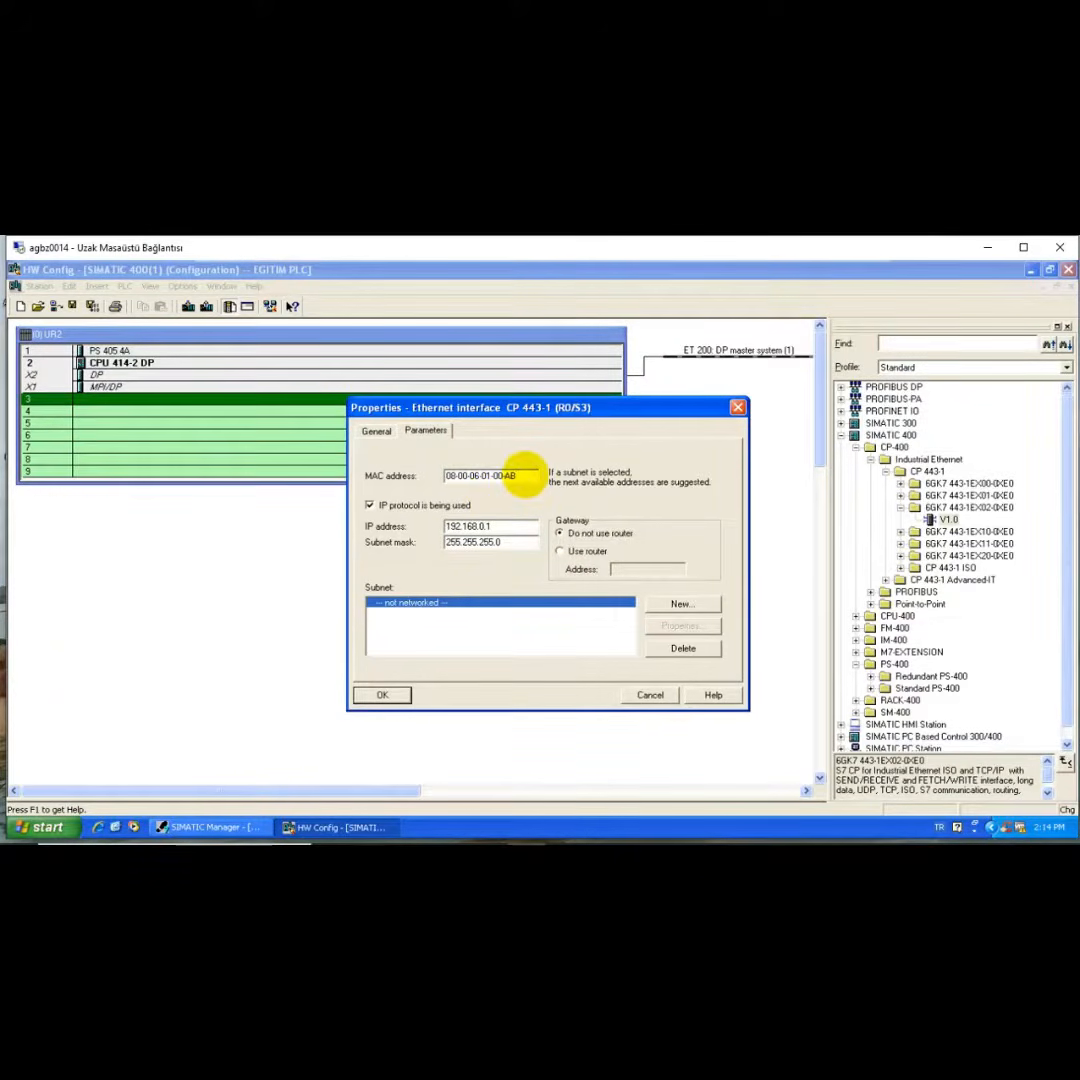
{"action": "left_click_drag", "start_coordinate": [520, 476], "coordinate": [398, 475]}
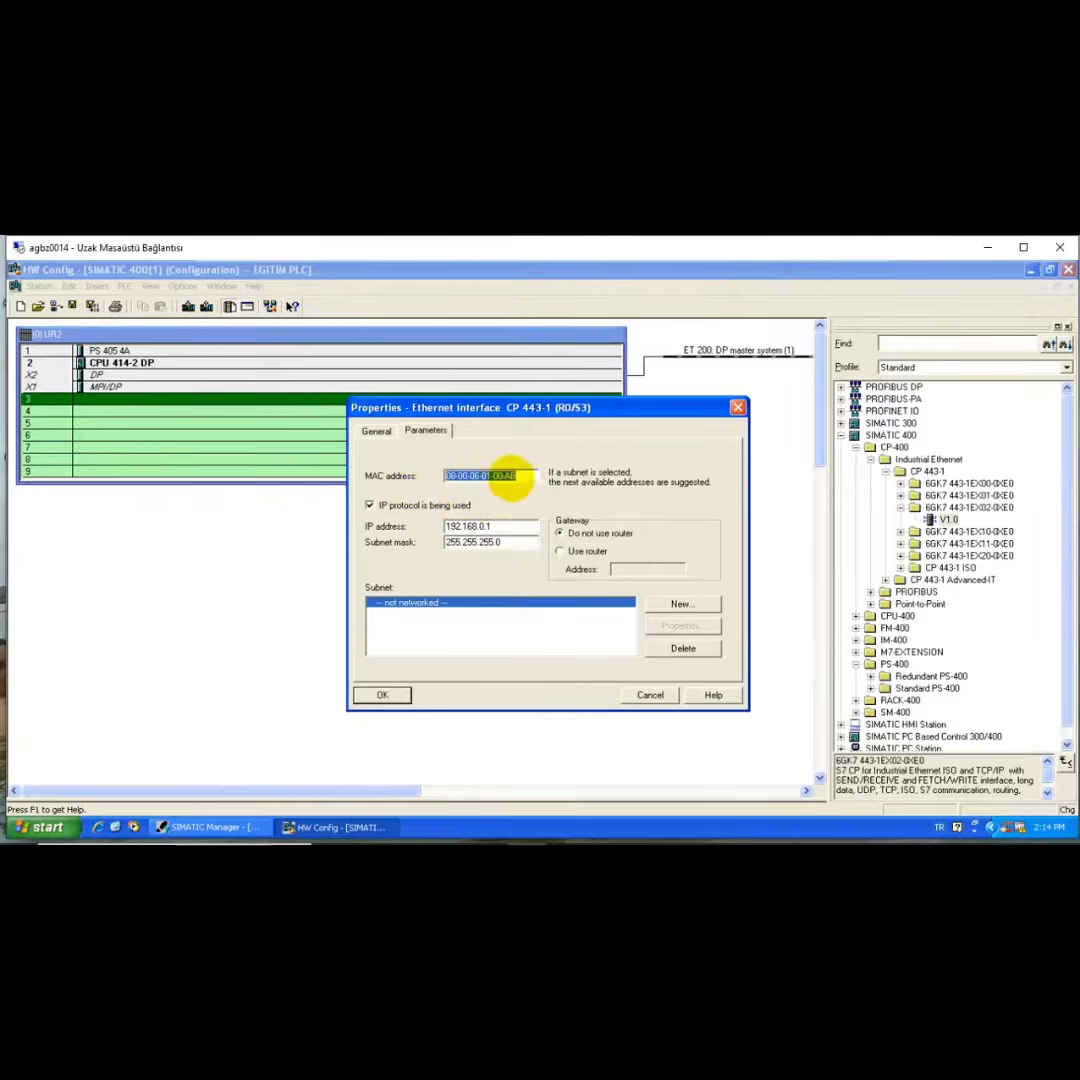
Step: Set the IP address of the CP 443-1 Ethernet interface to 172.20.4.89
{"action": "left_click", "coordinate": [494, 526]}
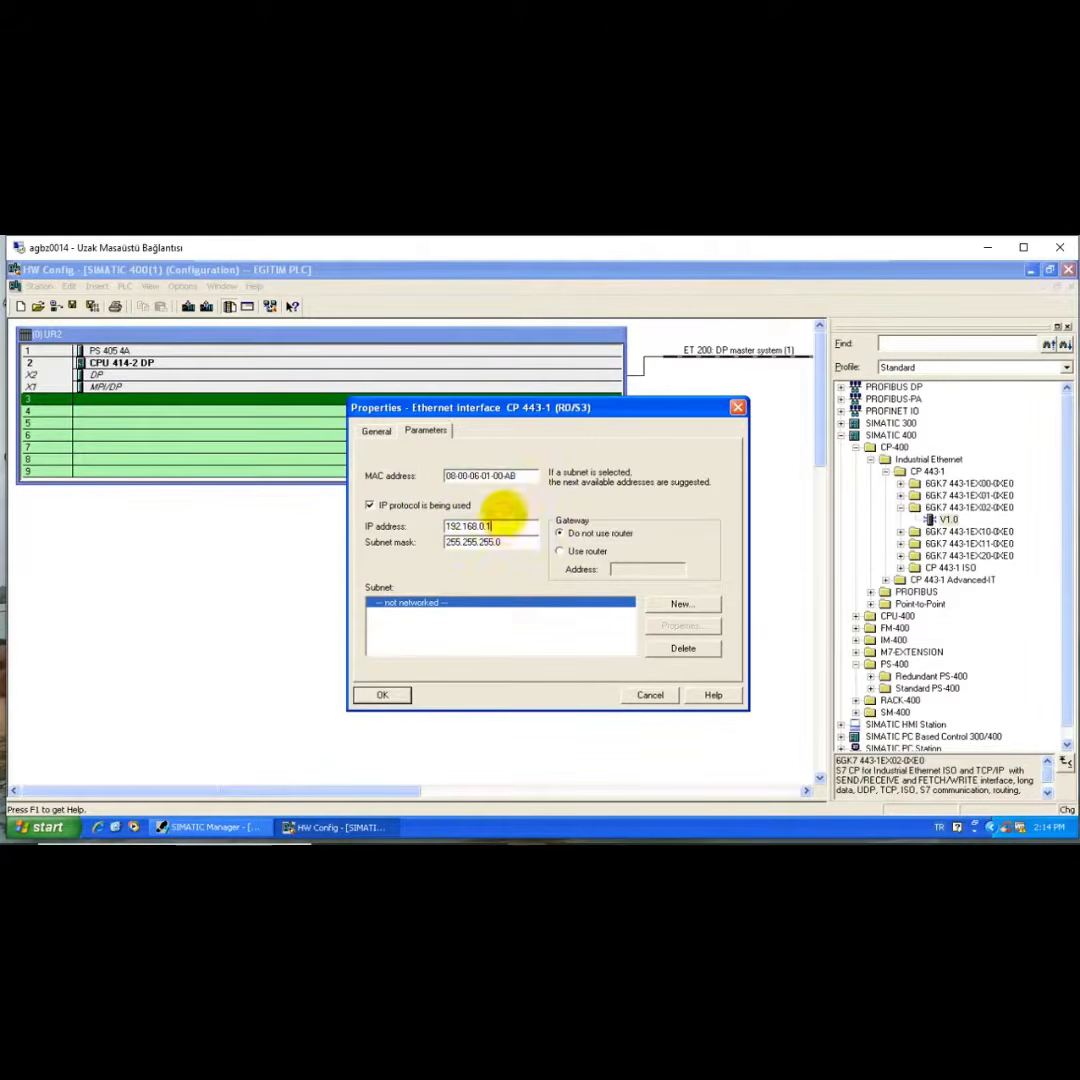
{"action": "double_click", "coordinate": [450, 522]}
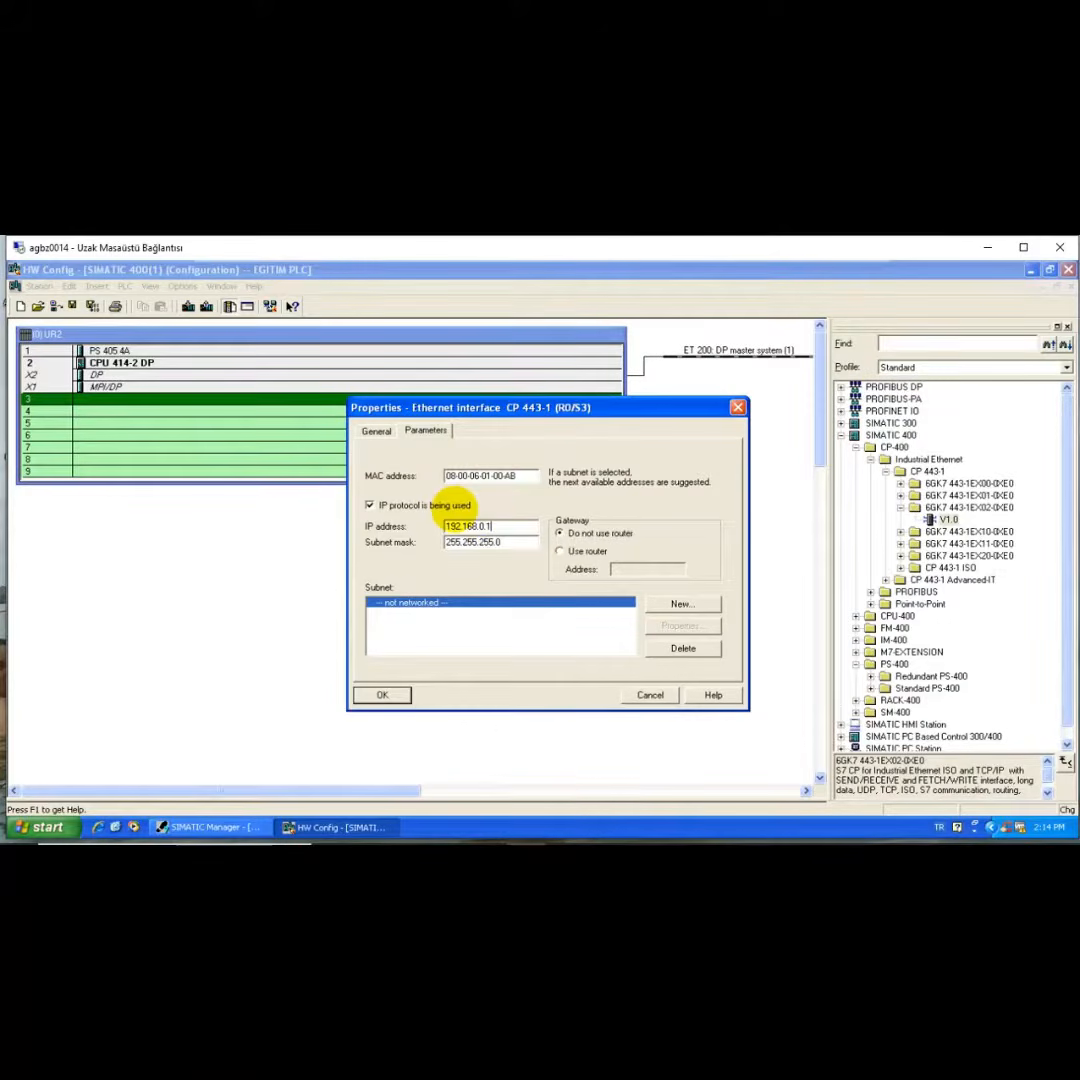
{"action": "left_click_drag", "start_coordinate": [490, 528], "coordinate": [415, 530]}
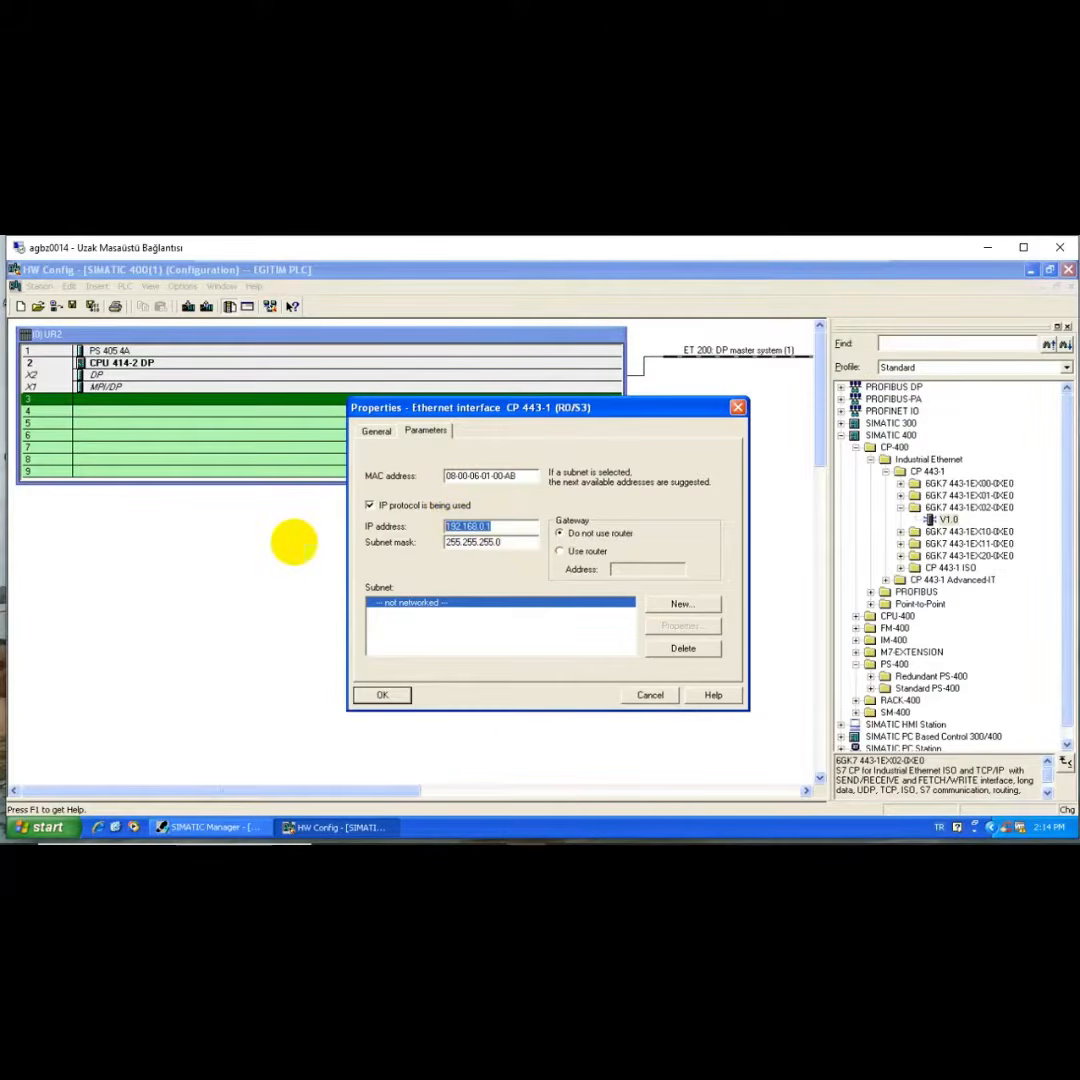
{"action": "type", "text": "172."}
{"action": "type", "text": "1"}
{"action": "type", "text": "6"}
{"action": "key", "text": "BackSpace"}
{"action": "key", "text": "BackSpace"}
{"action": "type", "text": "20.4.89"}
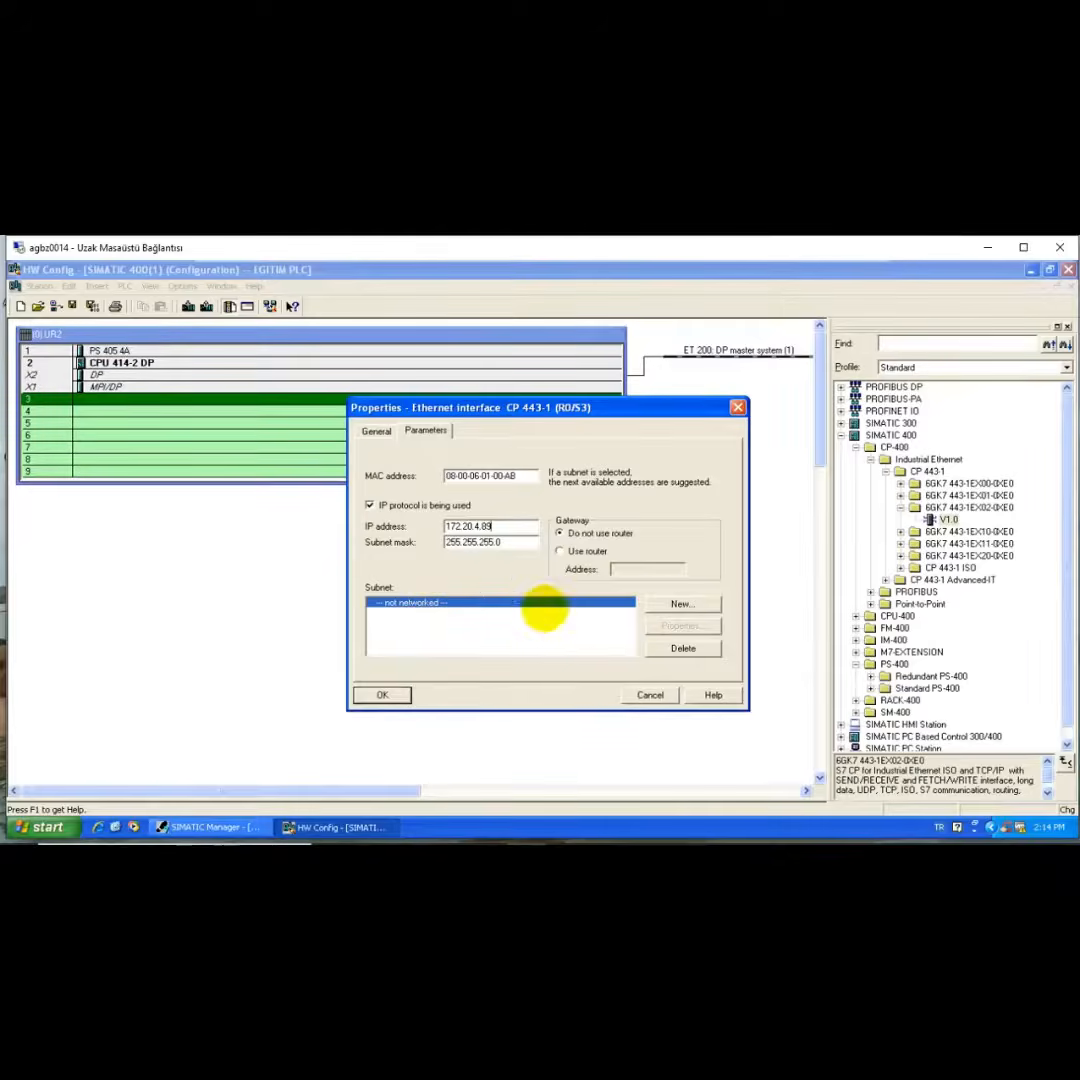
Step: Create an Industrial Ethernet subnet named PROSES NETWORK and connect the CP 443-1 interface to it
{"action": "left_click", "coordinate": [680, 603]}
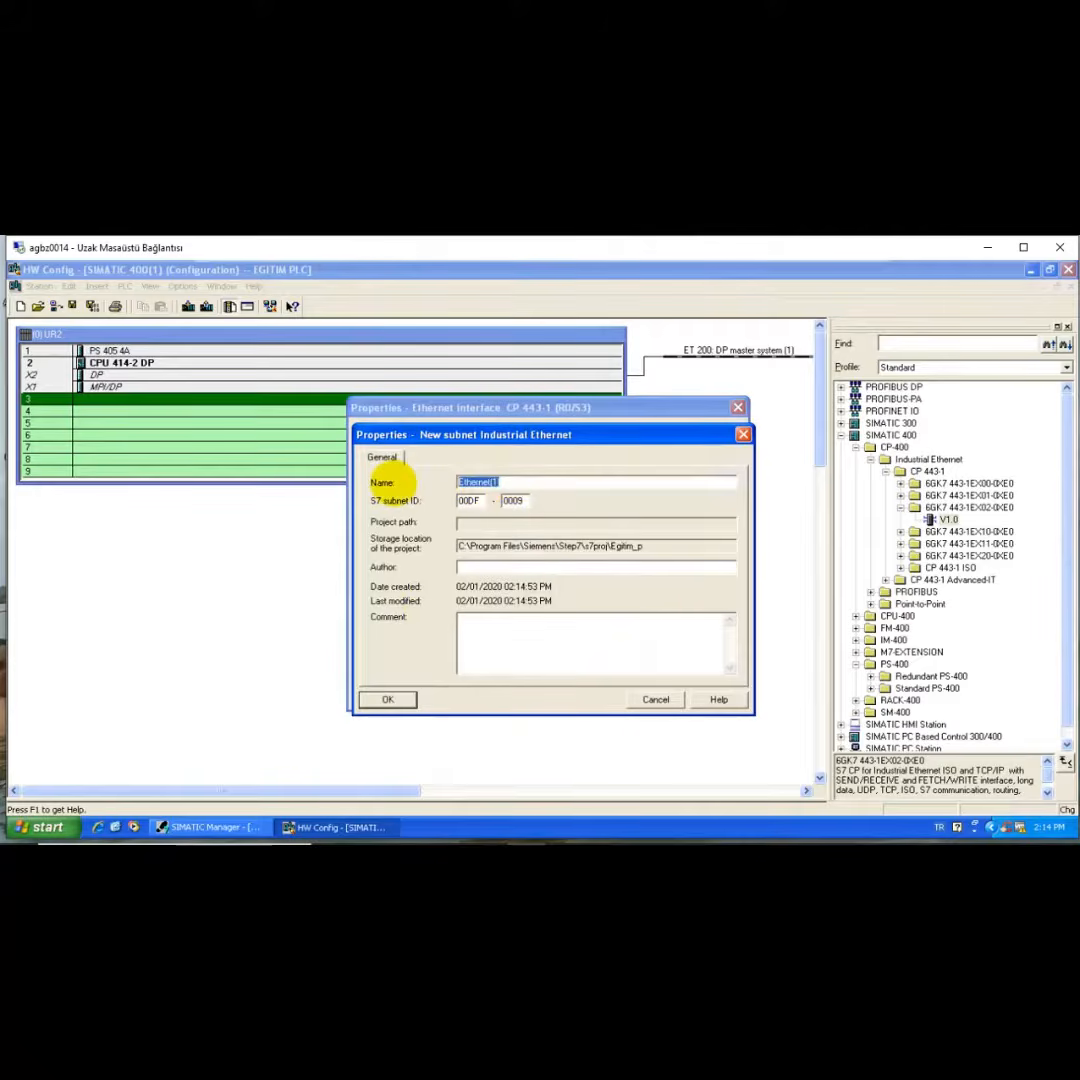
{"action": "type", "text": "PROSES NETWORK"}
{"action": "left_click", "coordinate": [388, 700]}
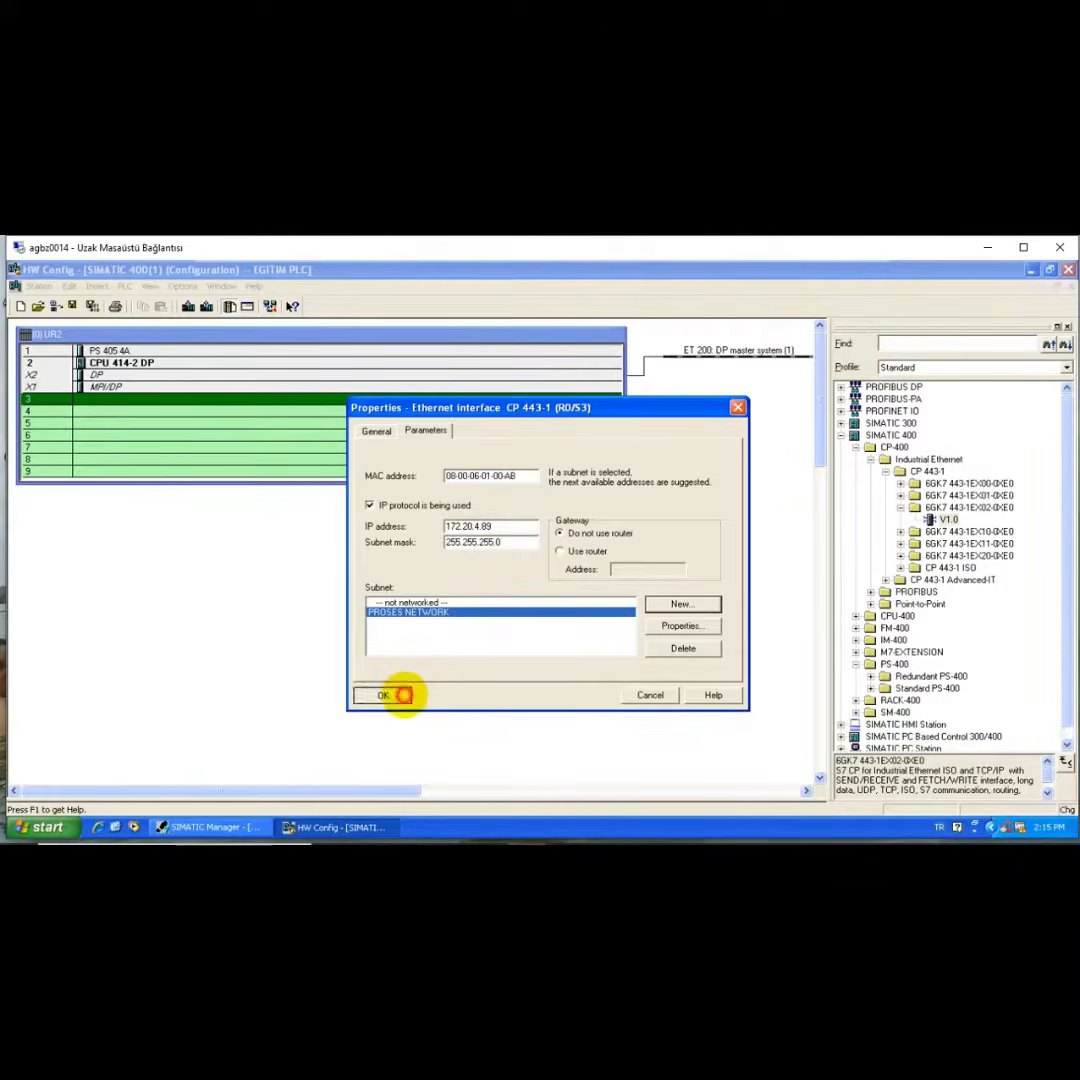
{"action": "left_click", "coordinate": [400, 695]}
{"action": "left_click", "coordinate": [410, 651]}
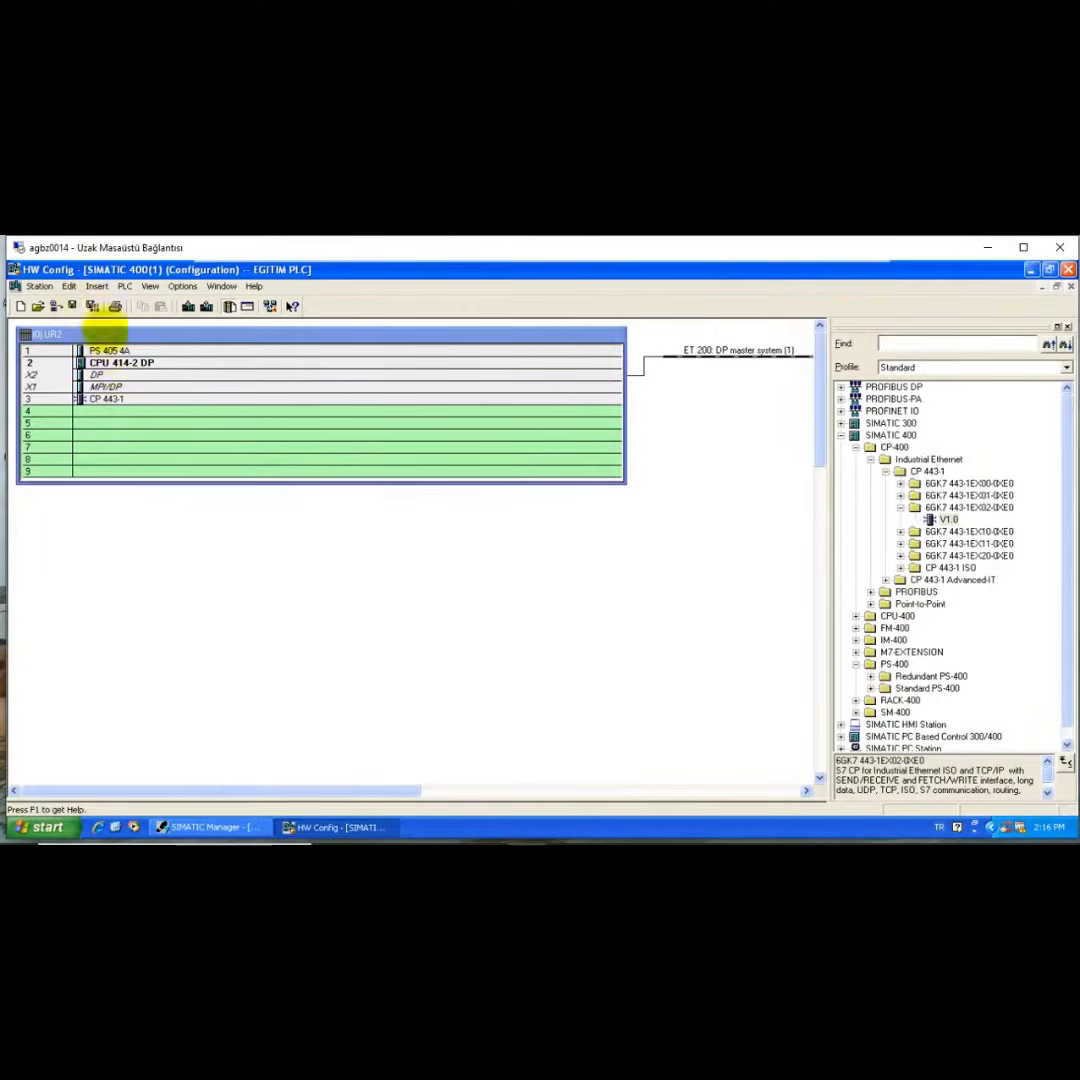
Step: Save and compile the SIMATIC 400 station's hardware configuration
{"action": "left_click", "coordinate": [92, 306]}
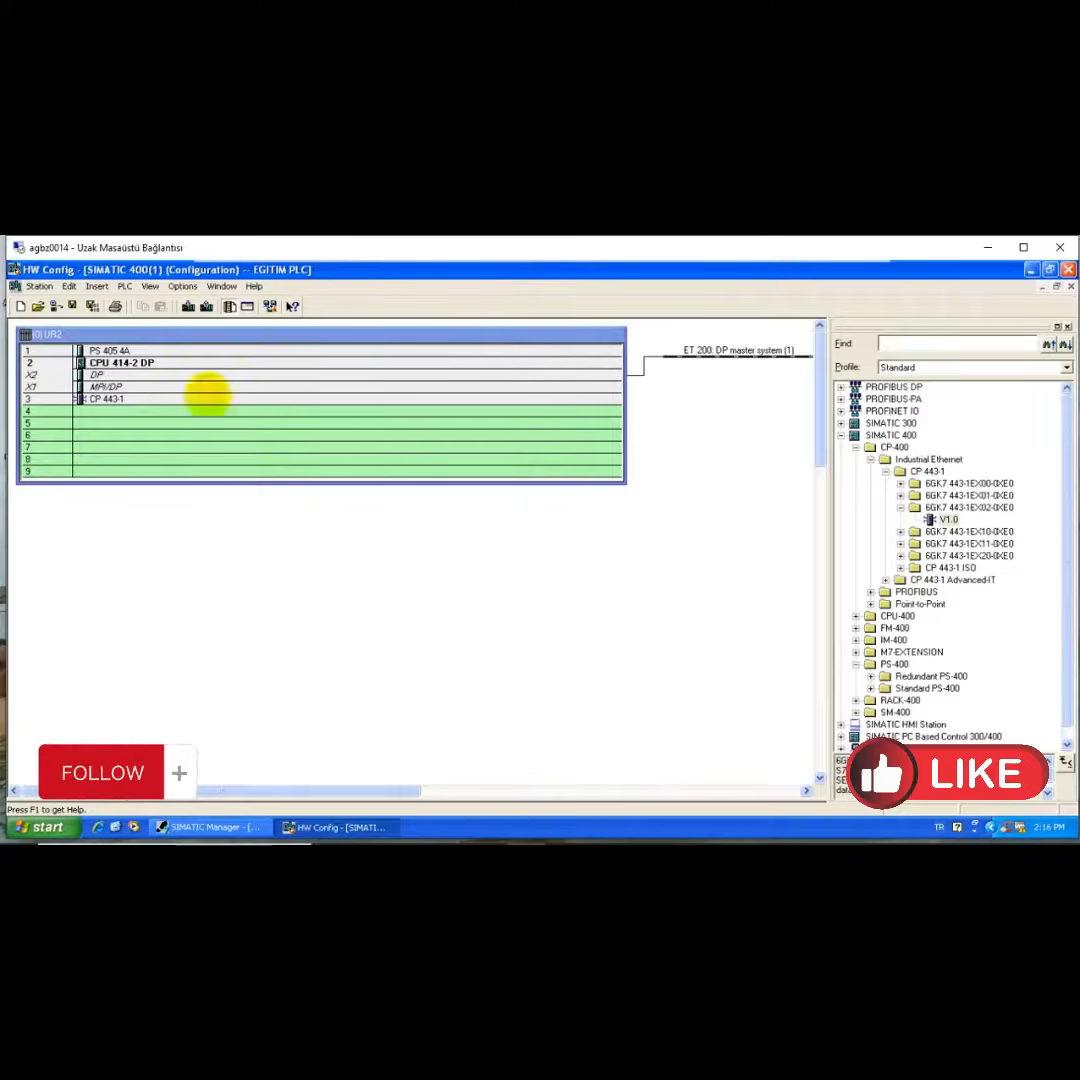
{"action": "left_click", "coordinate": [93, 307]}
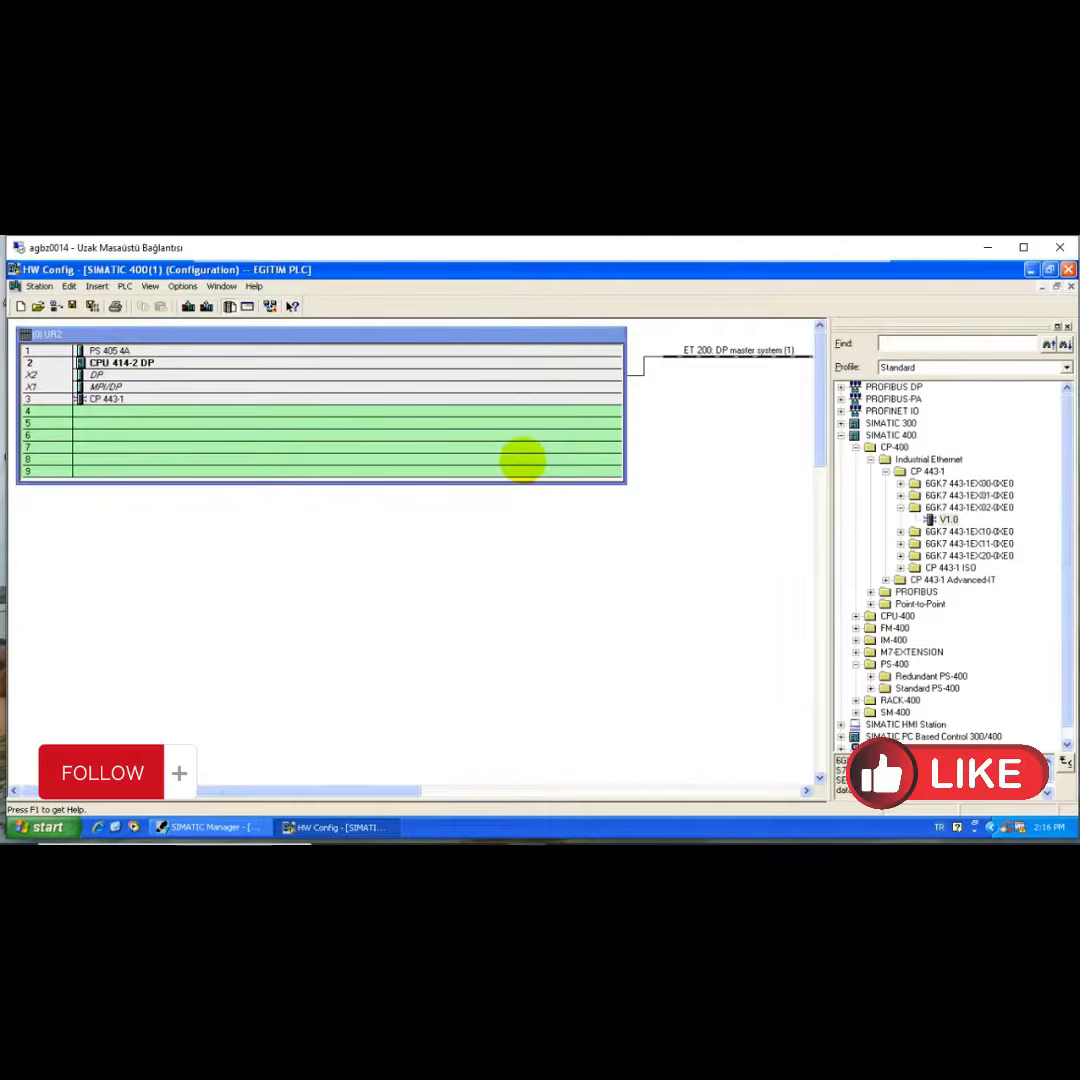
{"action": "key", "text": "alt+Tab"}
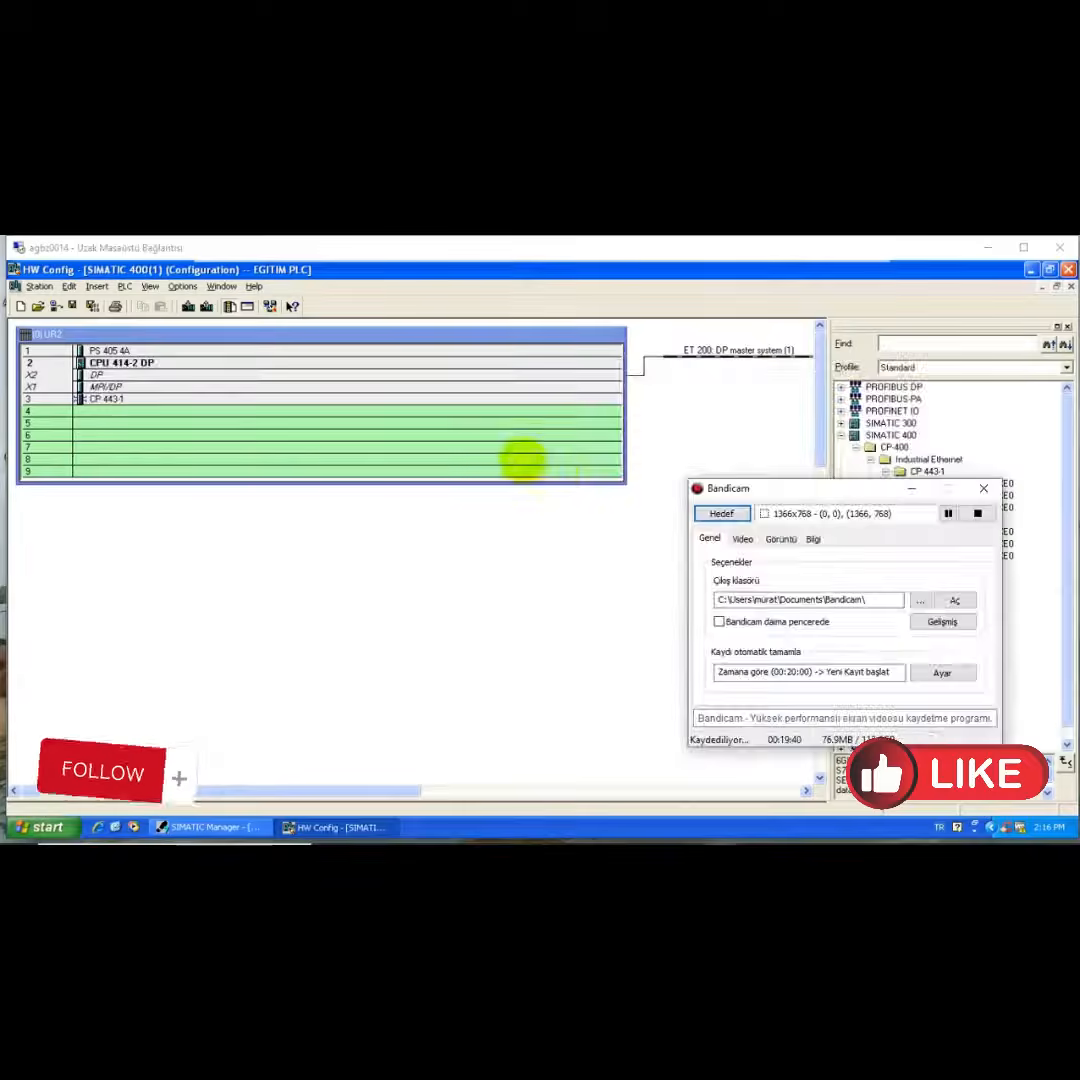